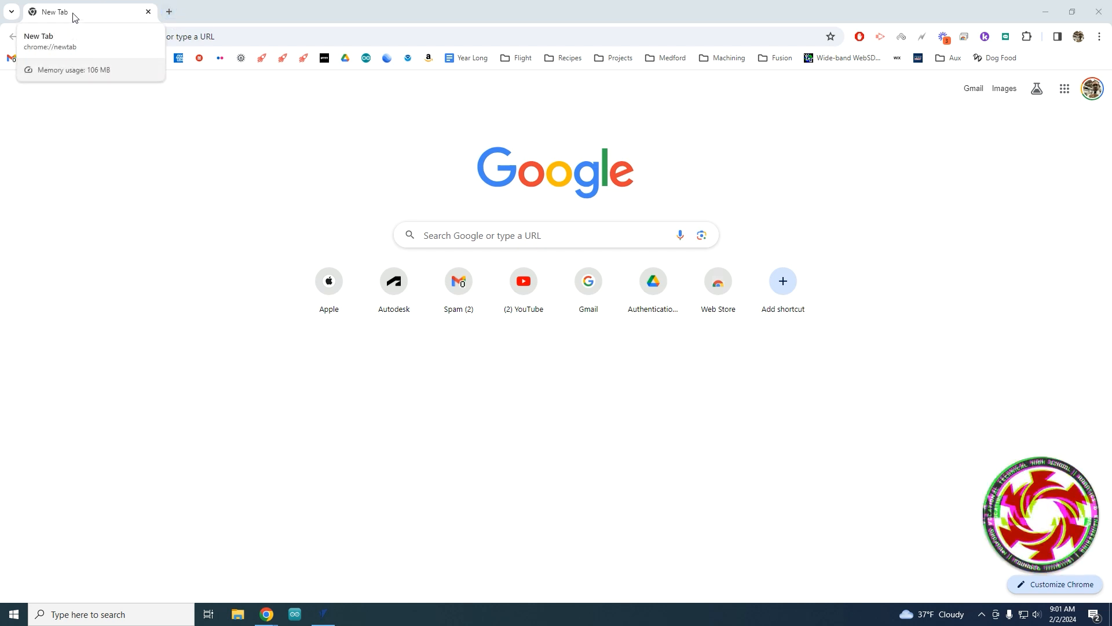
Open onshape.com in a new Chrome tab.
left_click(170, 17)
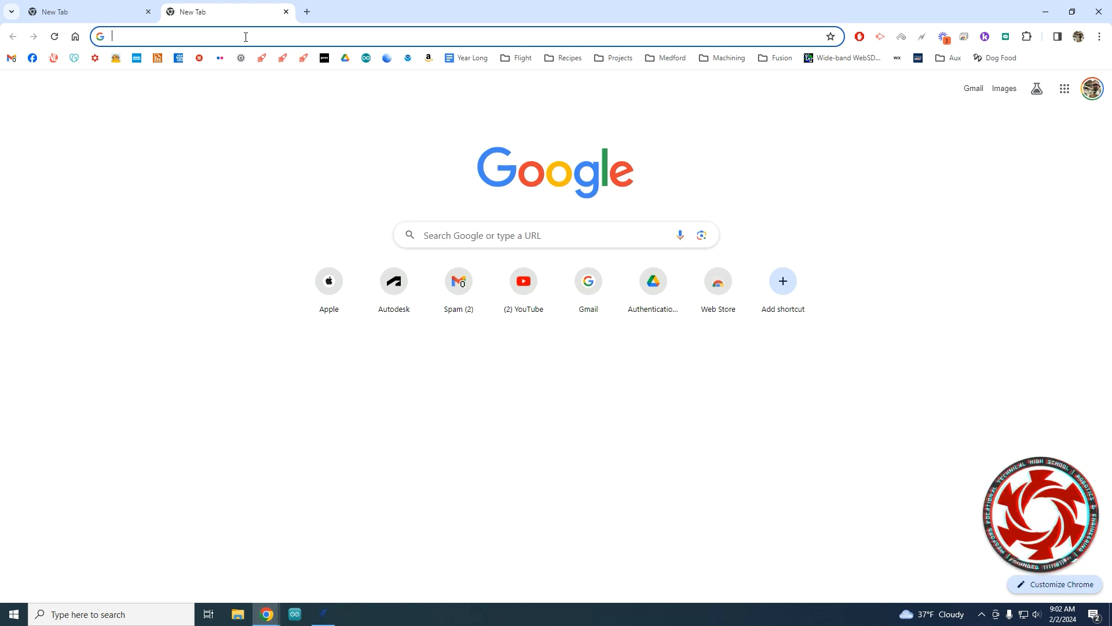
type("o")
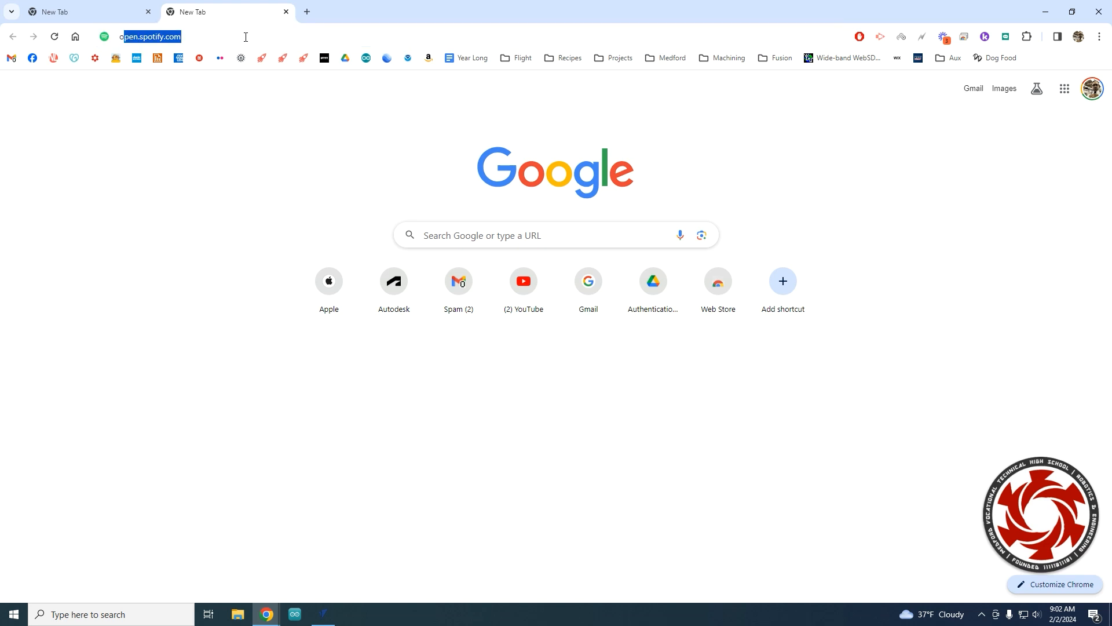
type("nshape.com")
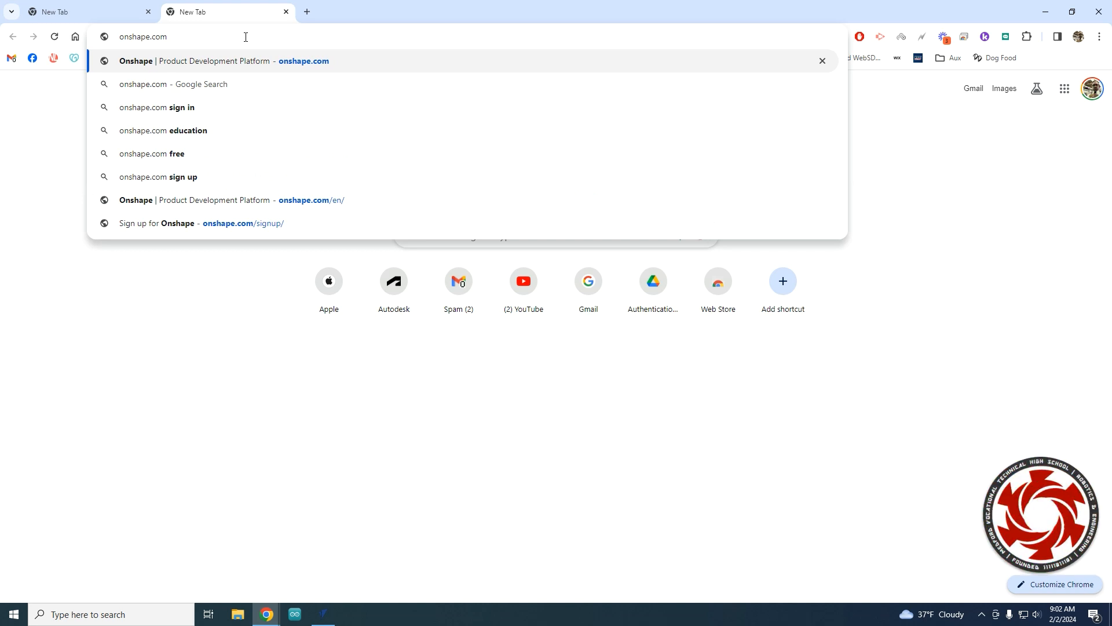
key("Return")
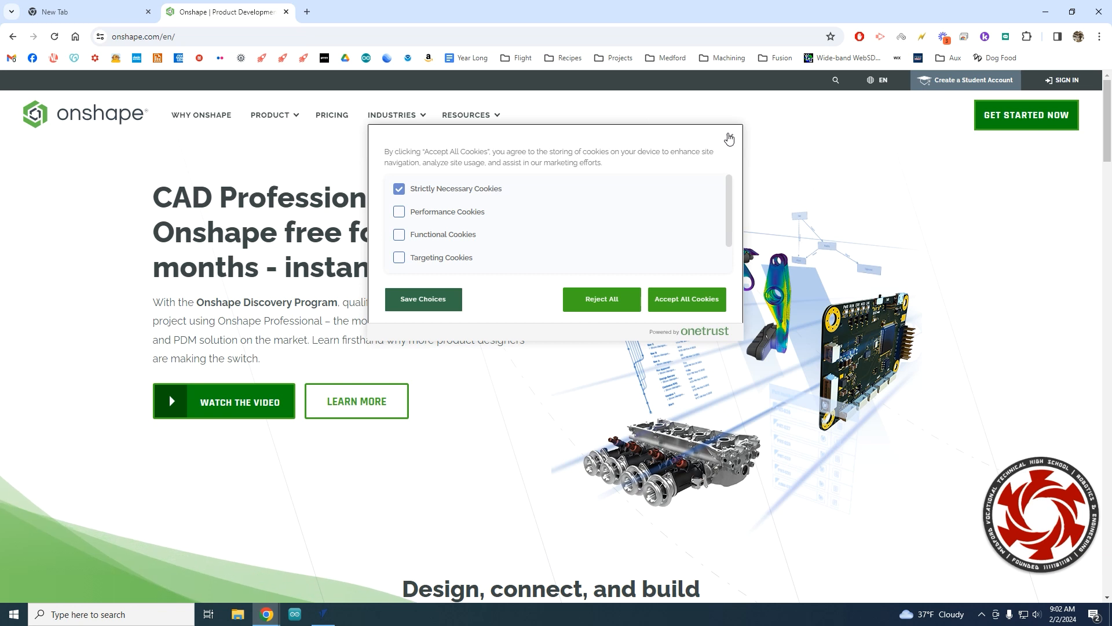
Close the cookie consent dialog on the Onshape homepage.
left_click(730, 137)
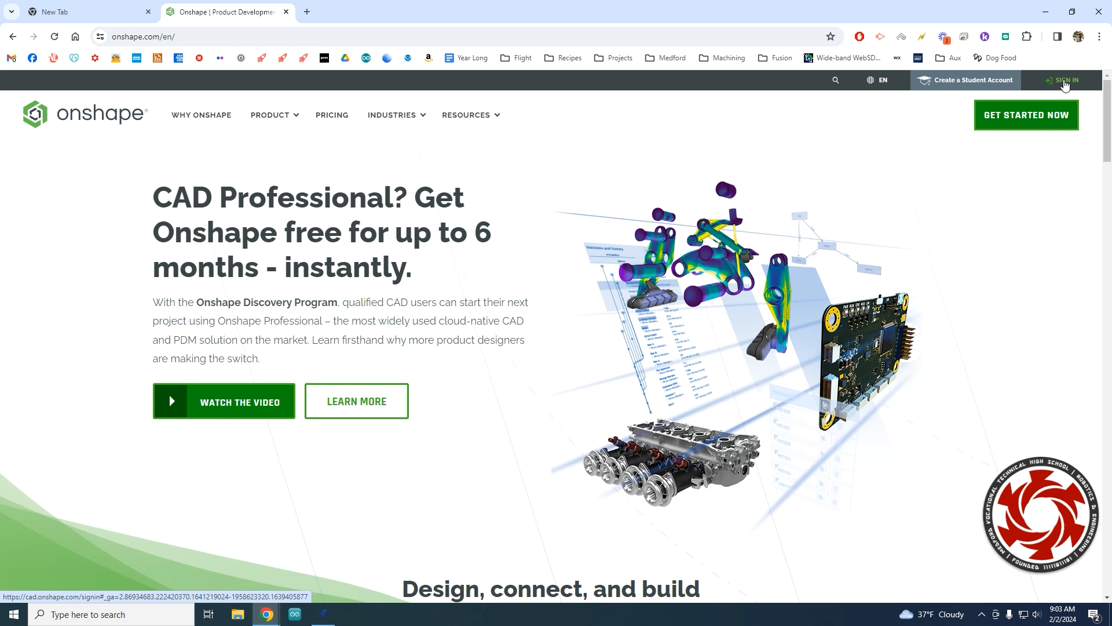
Go to the Onshape sign-in page and replace the prefilled e-mail with the account's e-mail address.
left_click(1065, 83)
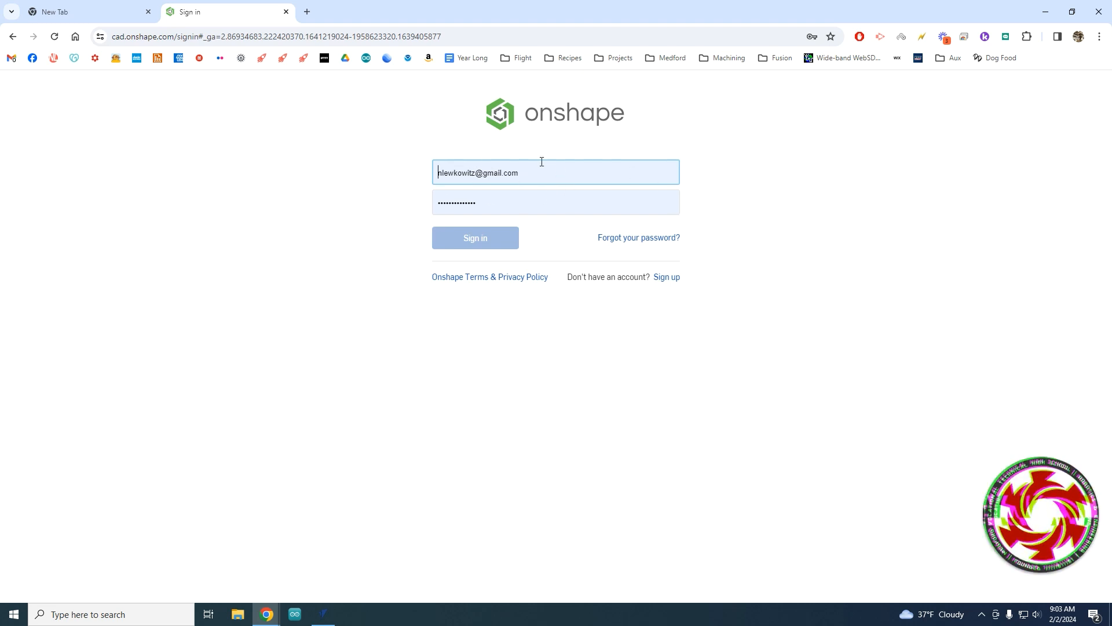
left_click_drag(514, 175, 430, 166)
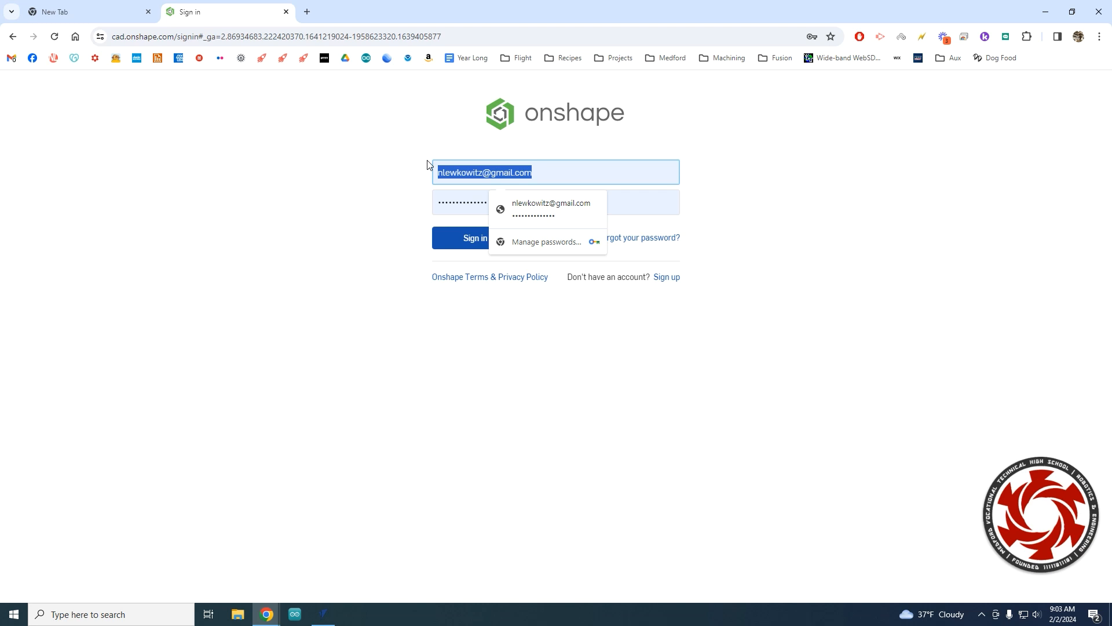
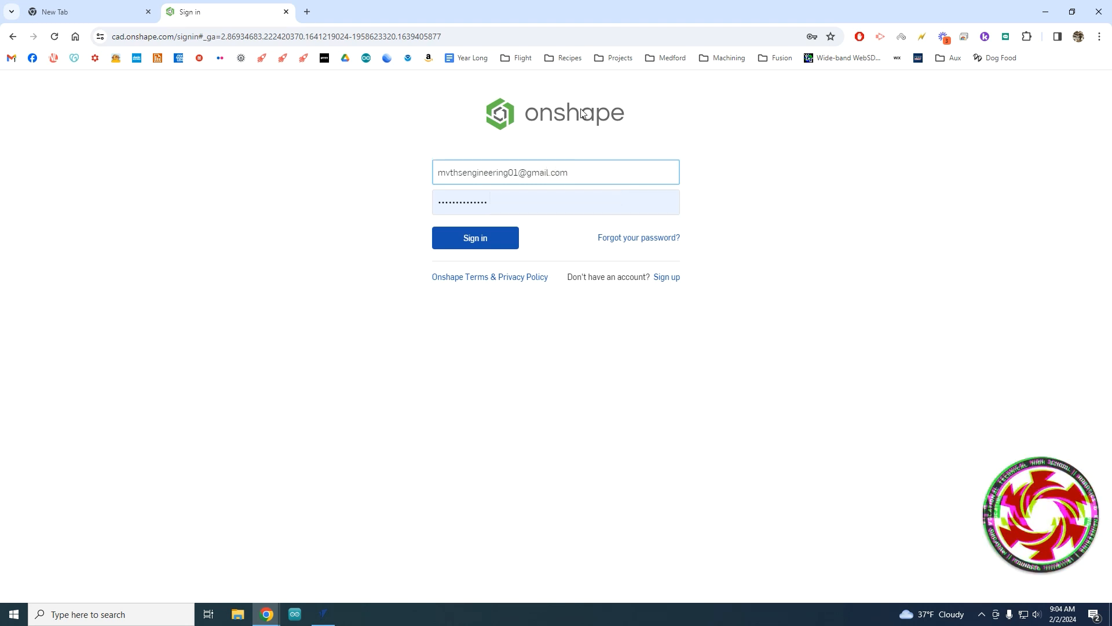
left_click(549, 206)
Replace the saved password with the account password and sign in.
left_click_drag(549, 206, 372, 202)
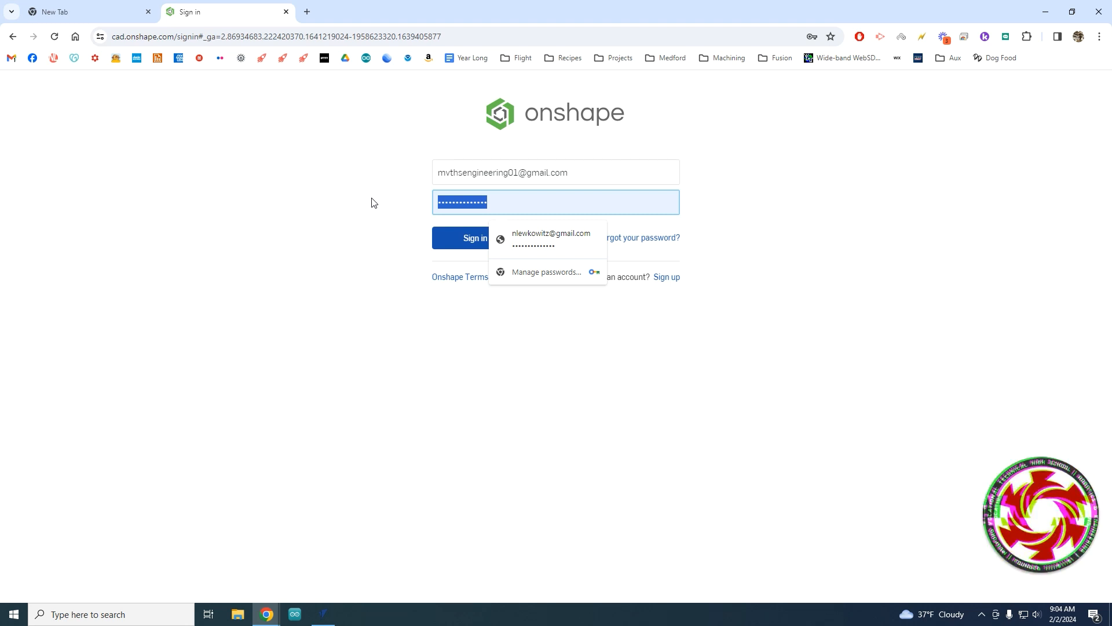
type("m")
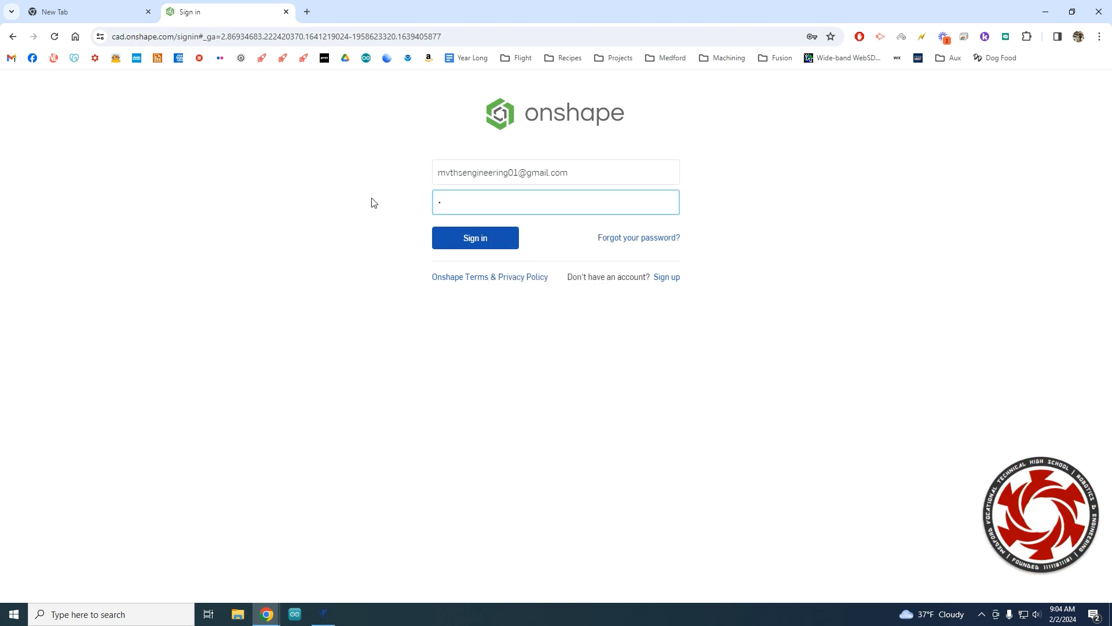
type("••••")
left_click(485, 242)
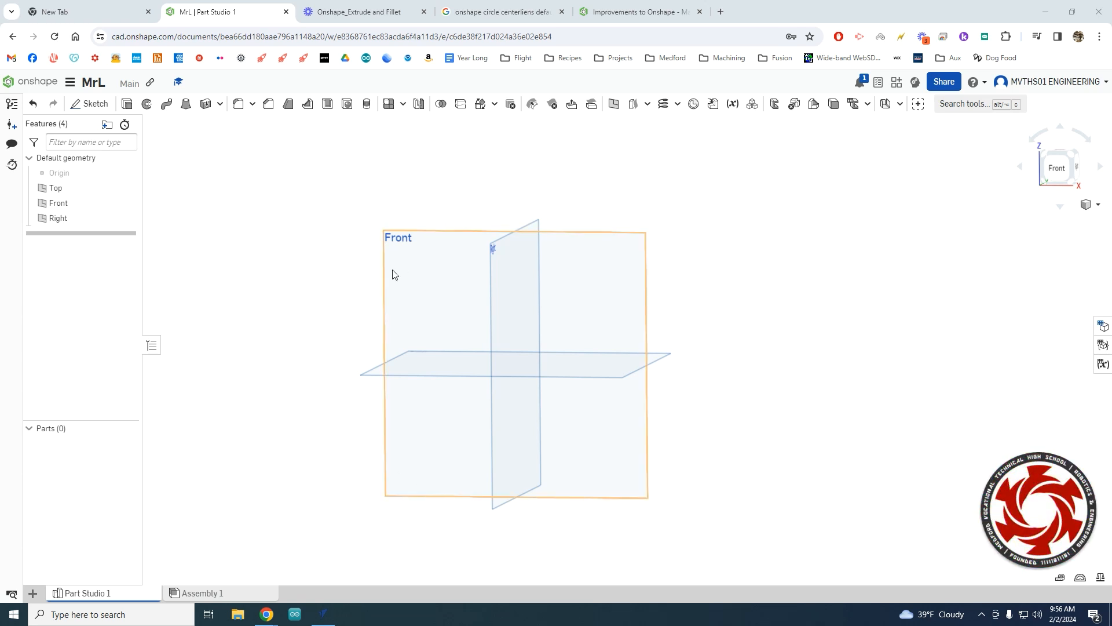
Orbit the view to see the three default planes at a tilt.
mouse_move(549, 264)
right_mouse_down()
mouse_move(564, 276)
mouse_move(550, 277)
right_mouse_up()
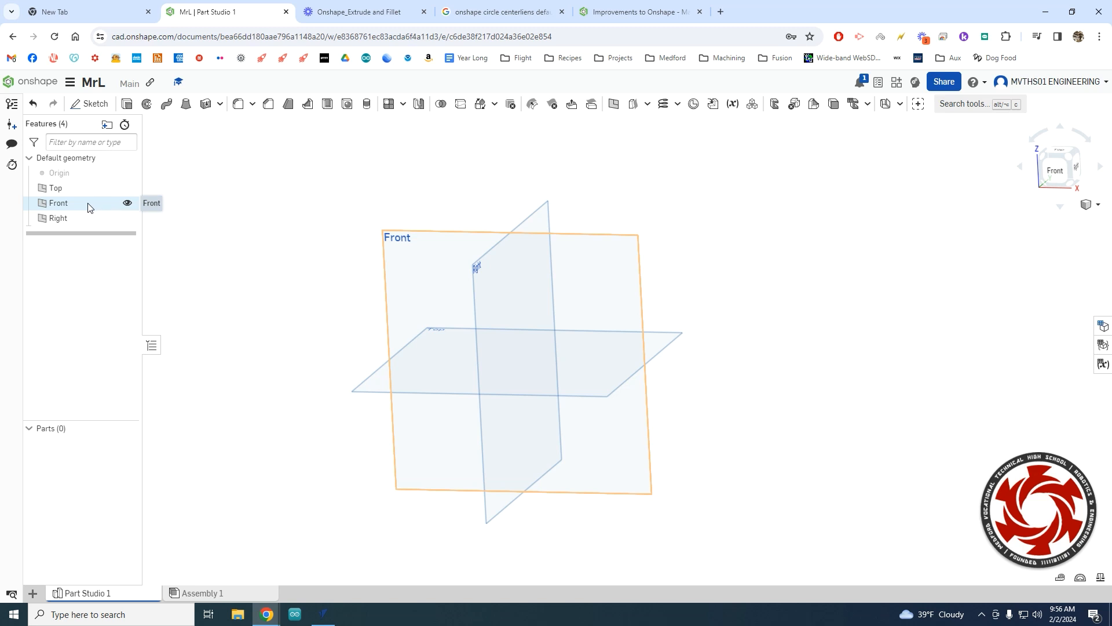
Hide the Top and Right planes so only the Front plane and origin show.
left_click(128, 205)
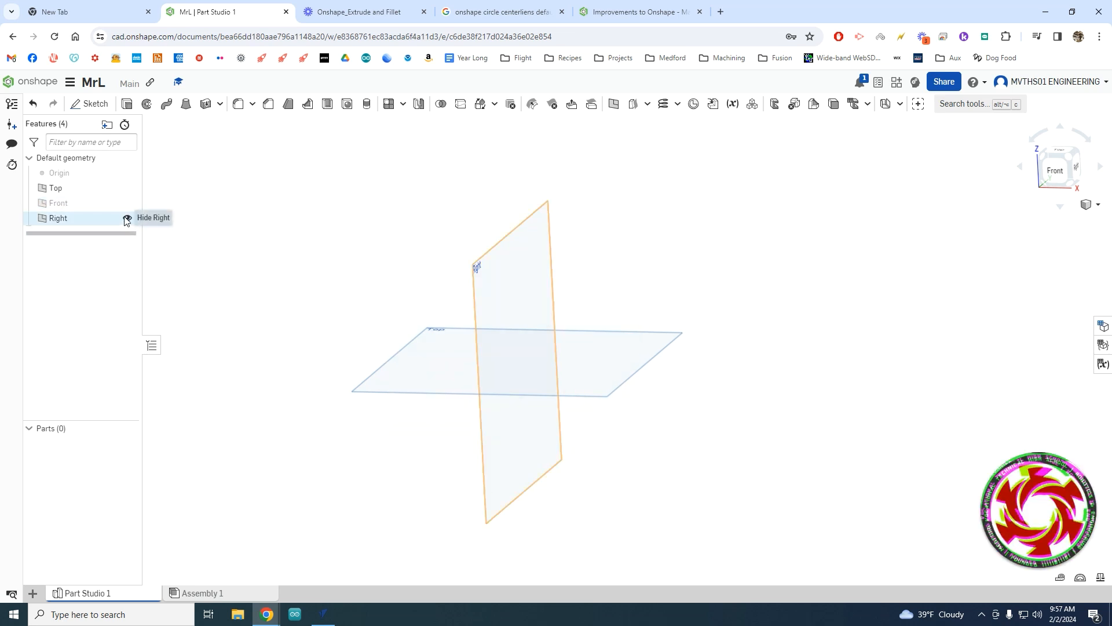
left_click(127, 219)
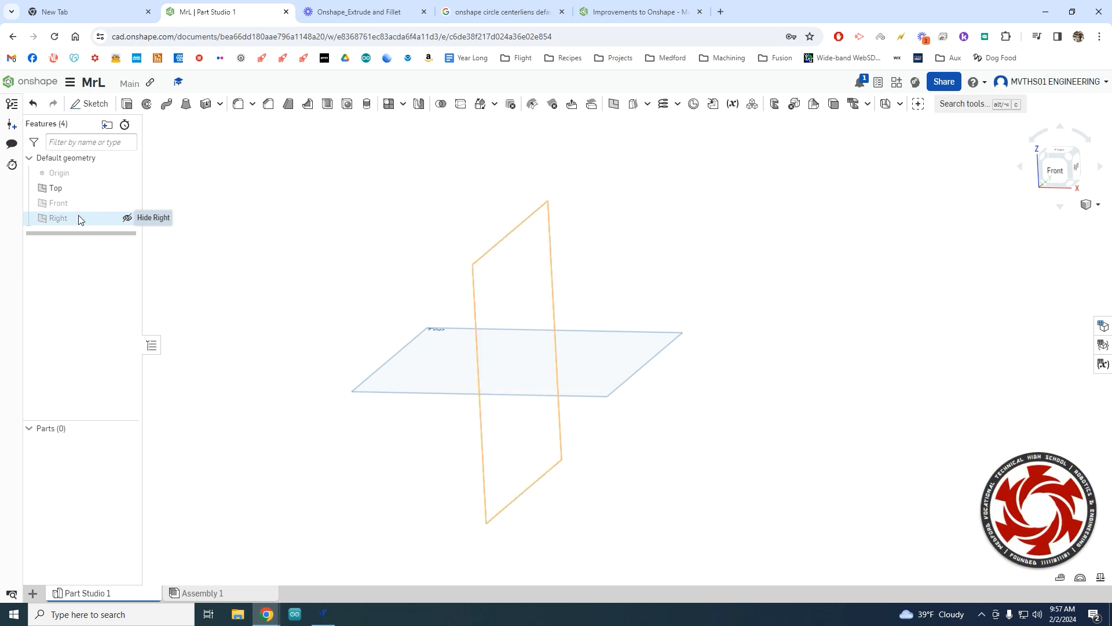
left_click(127, 188)
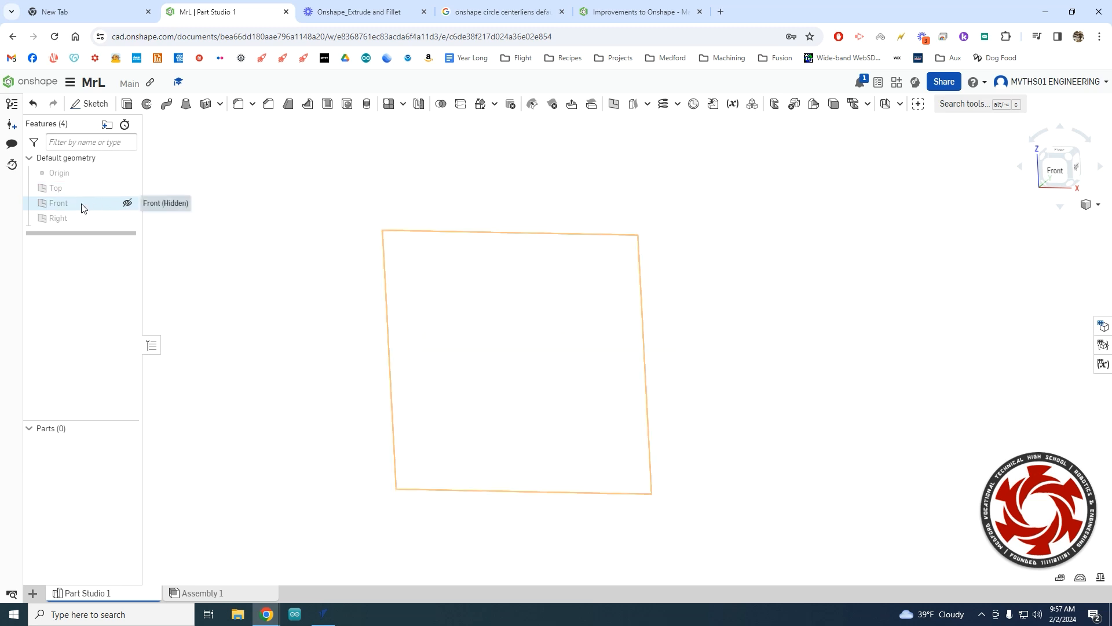
left_click(128, 203)
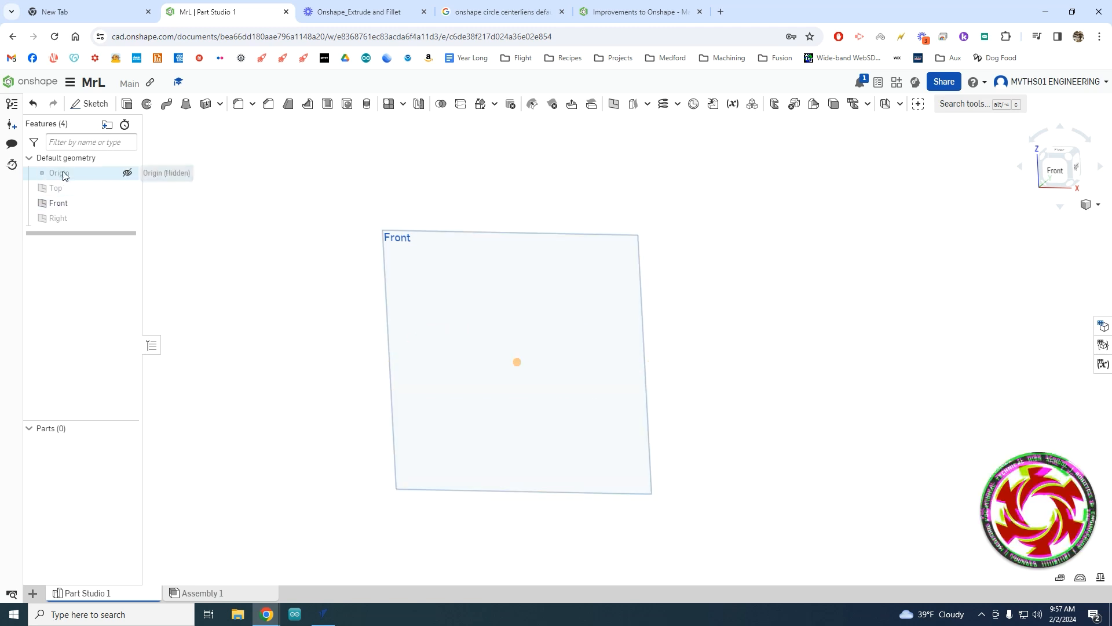
left_click(127, 173)
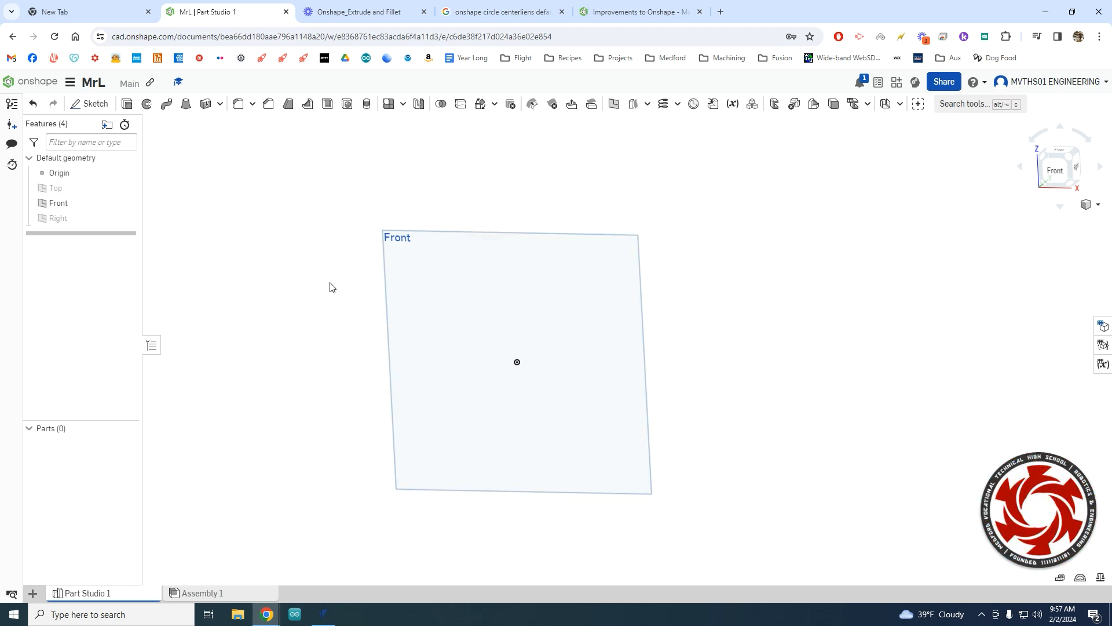
Create a new sketch with the Front plane as its sketch plane.
left_click(94, 107)
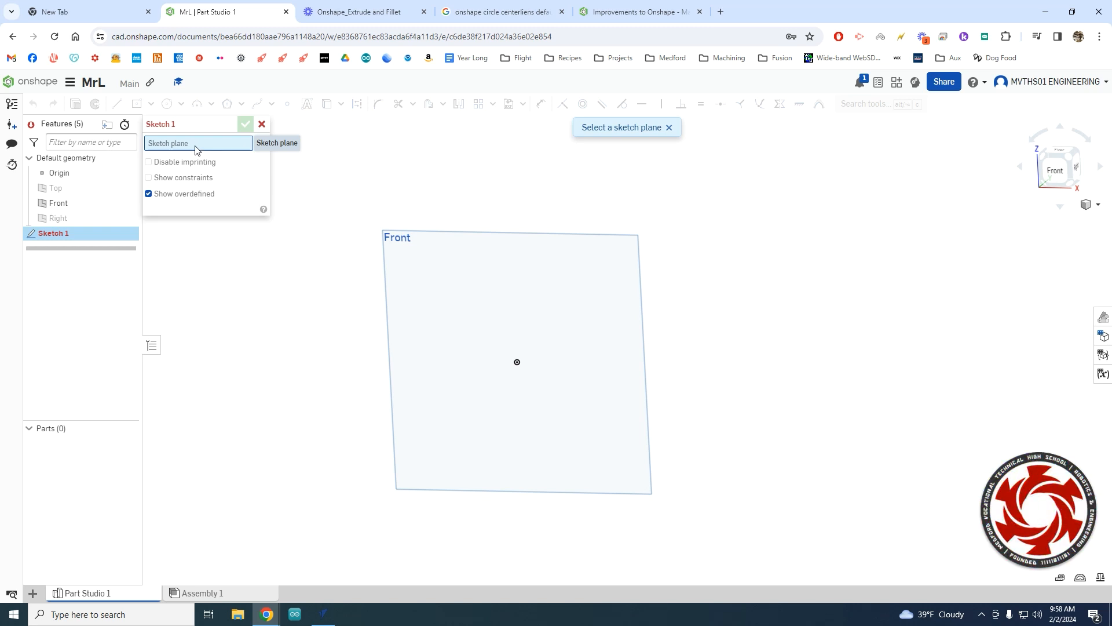
left_click(470, 290)
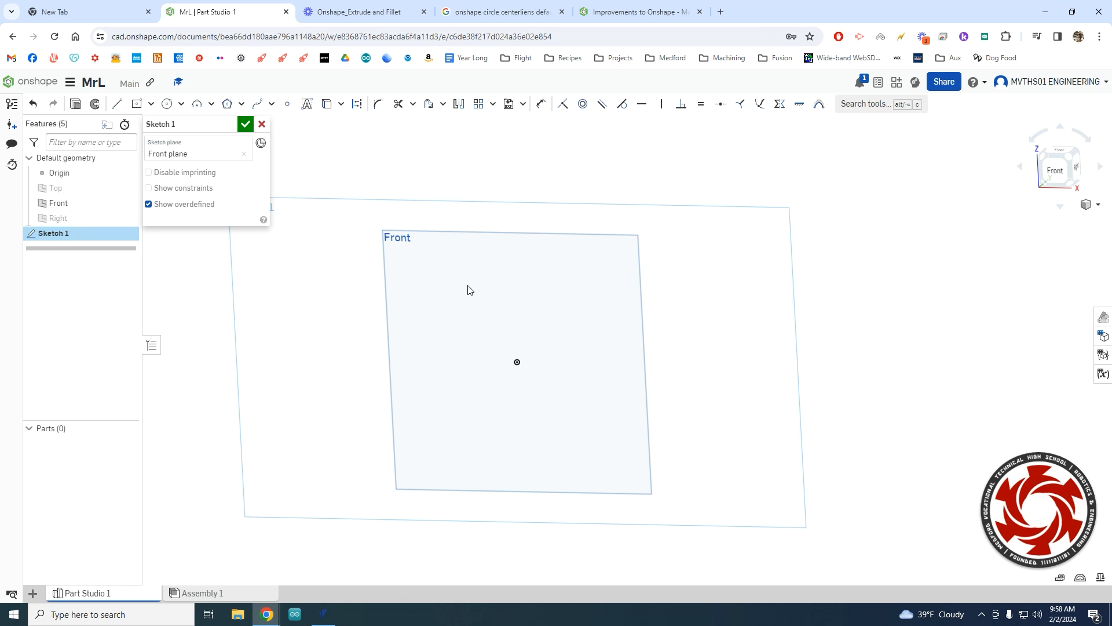
scroll(614, 334, "up", 1)
scroll(606, 332, "down", 2)
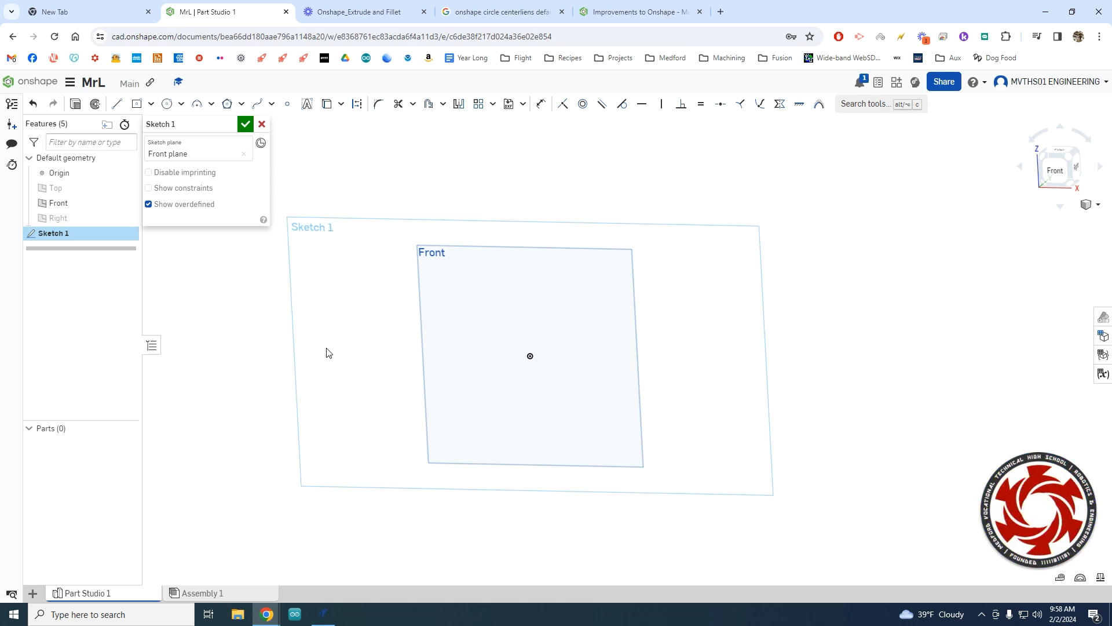
Set the view normal to the Front sketch plane.
right_click(482, 314)
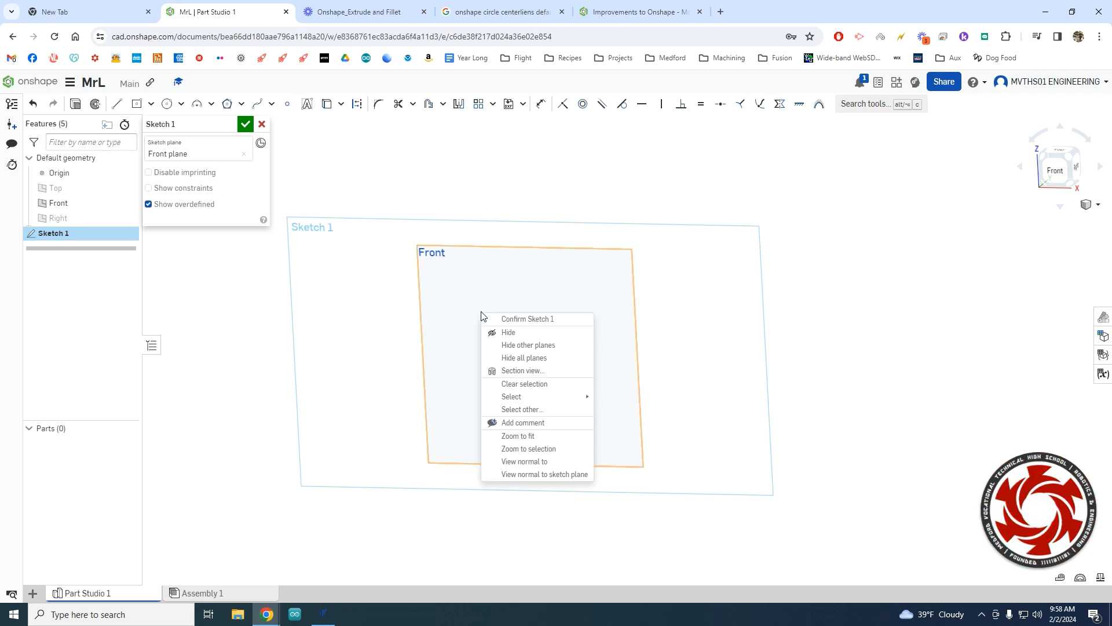
left_click(545, 475)
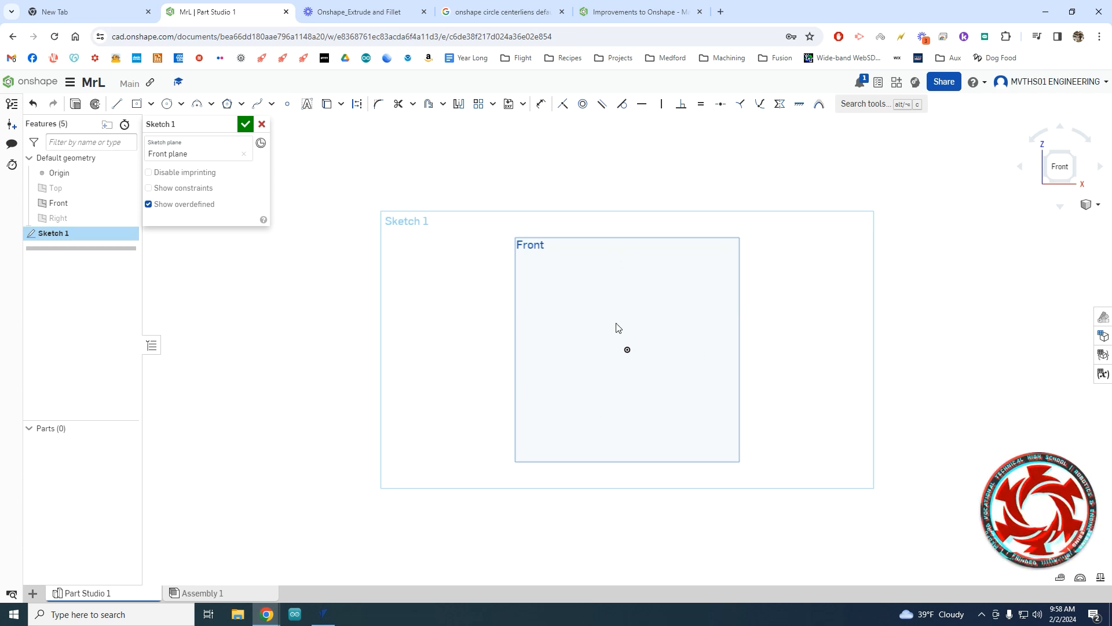
scroll(584, 356, "up", 2)
scroll(584, 356, "down", 2)
scroll(584, 356, "down", 3)
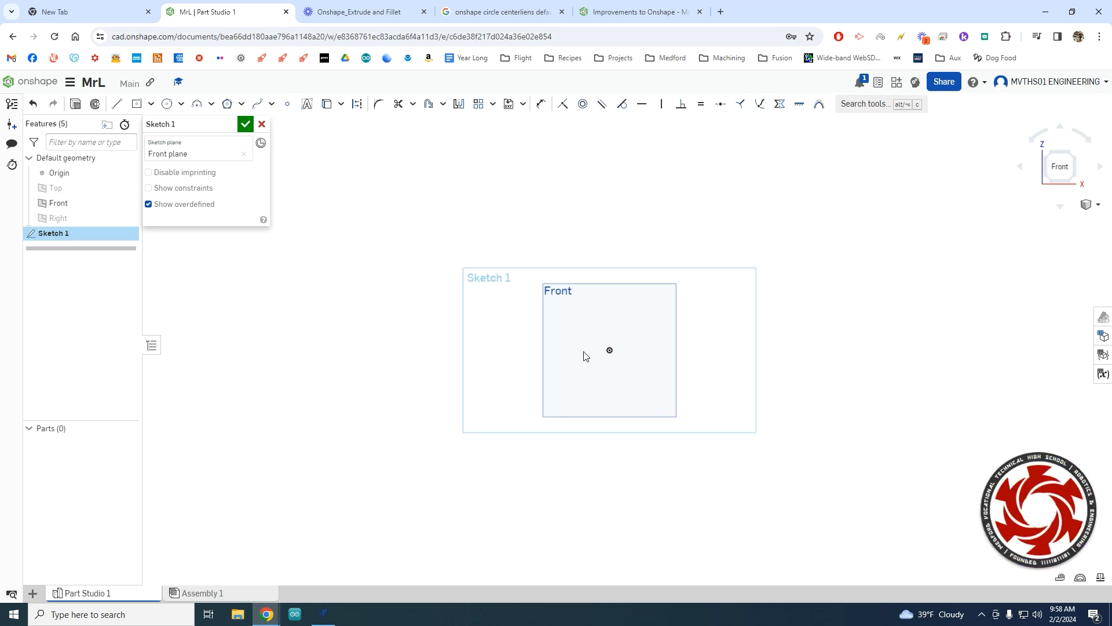
scroll(584, 355, "up", 4)
scroll(584, 355, "down", 4)
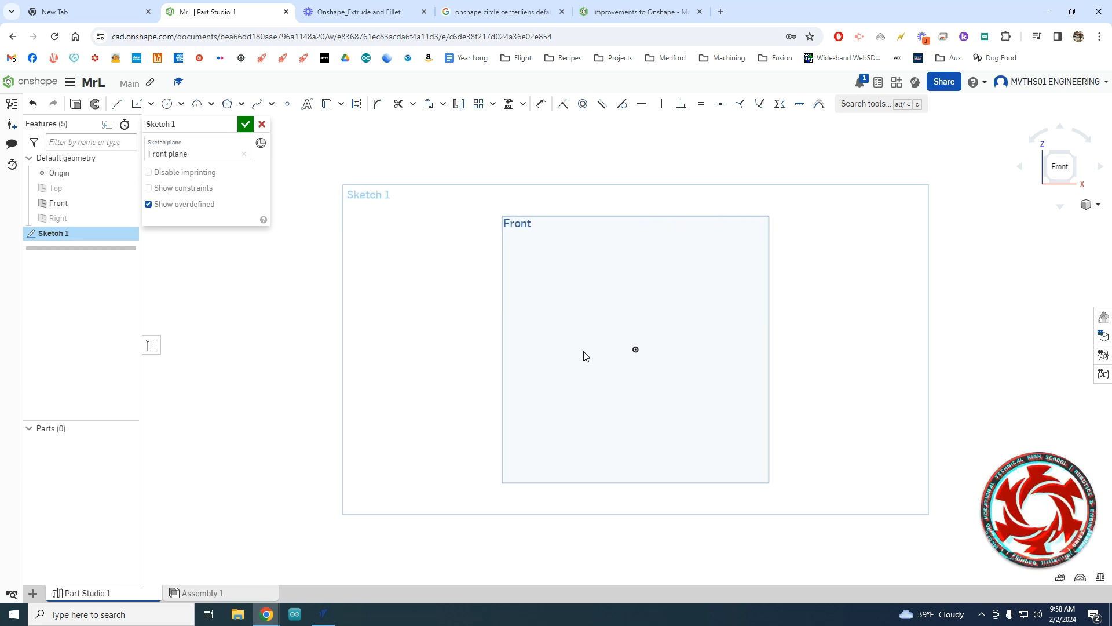
scroll(584, 356, "up", 2)
scroll(584, 356, "down", 3)
scroll(584, 356, "up", 2)
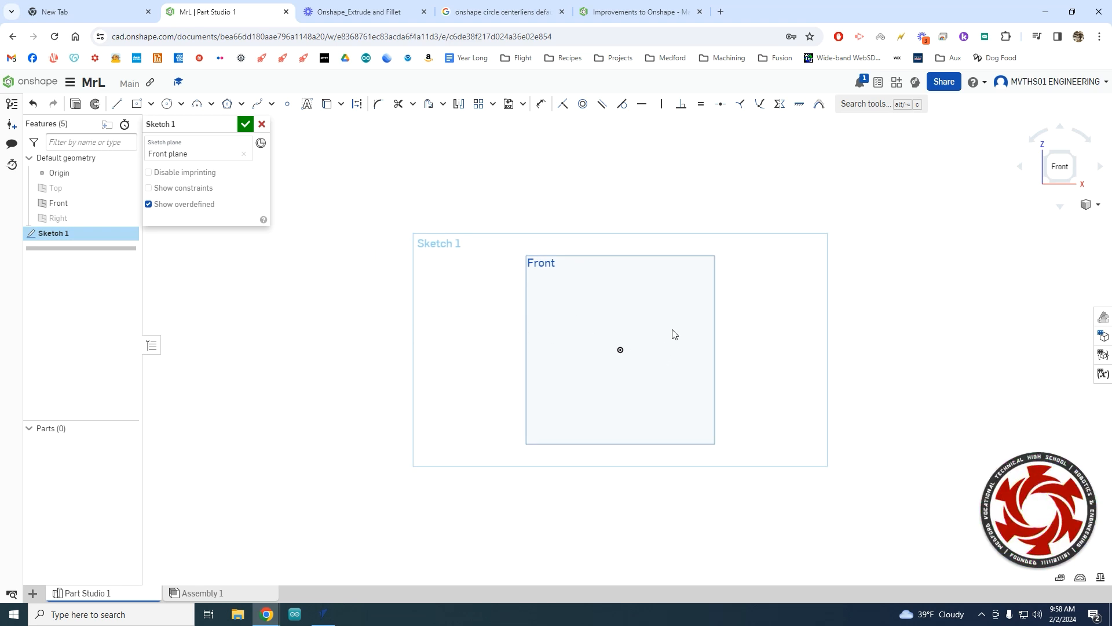
mouse_move(672, 334)
middle_mouse_down()
mouse_move(614, 365)
mouse_move(551, 367)
mouse_move(551, 320)
mouse_move(658, 398)
mouse_move(537, 357)
middle_mouse_up()
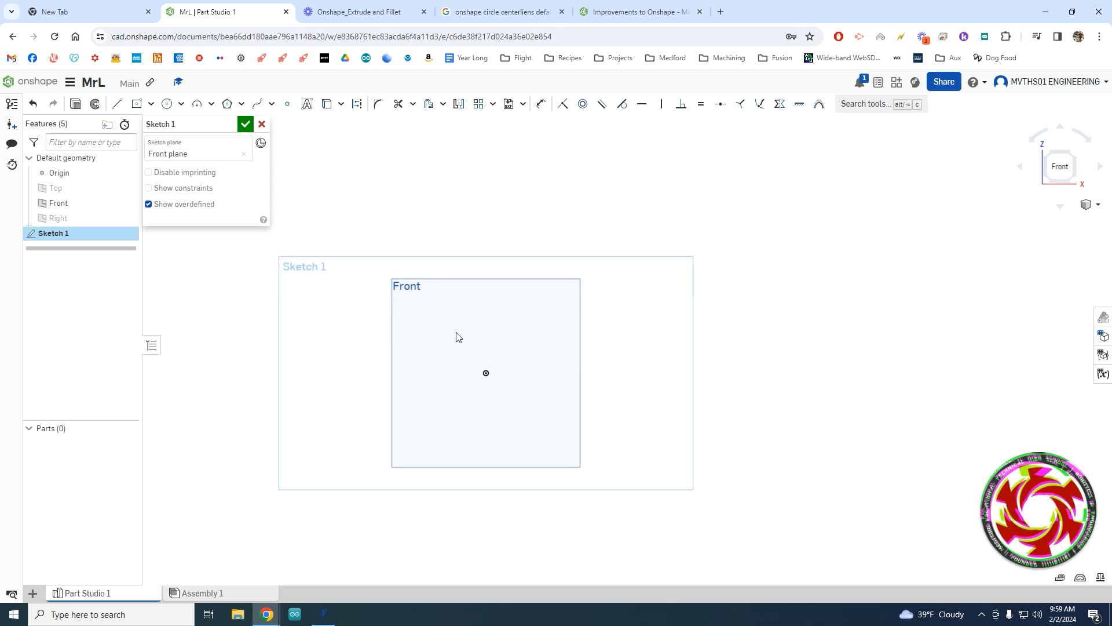
scroll(486, 380, "up", 3)
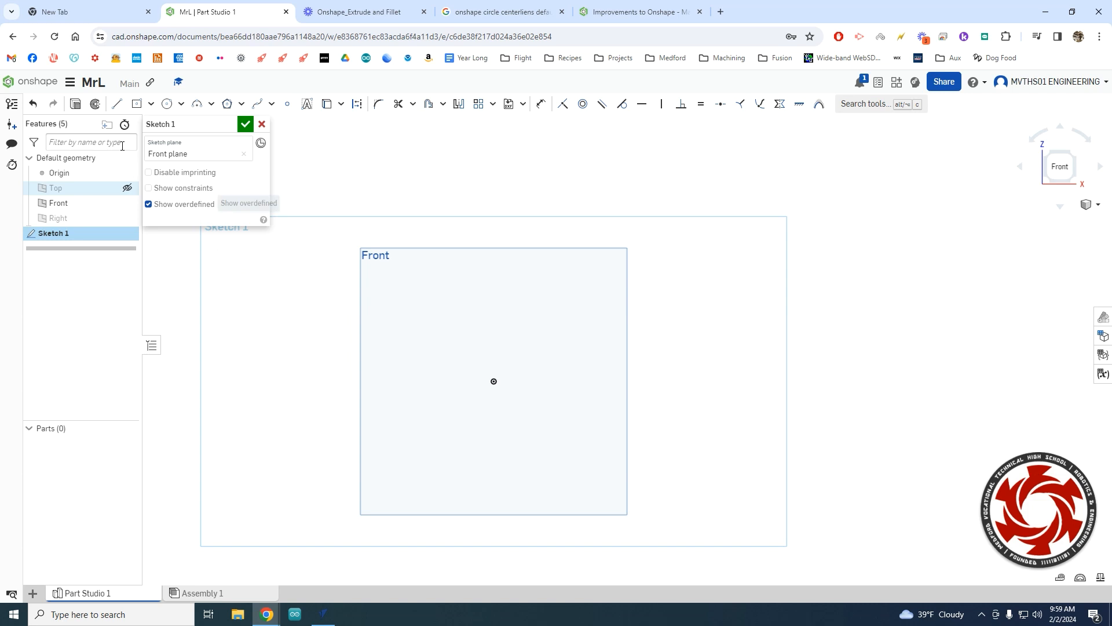
Draw a center-point rectangle with its centre on the sketch origin.
left_click(151, 104)
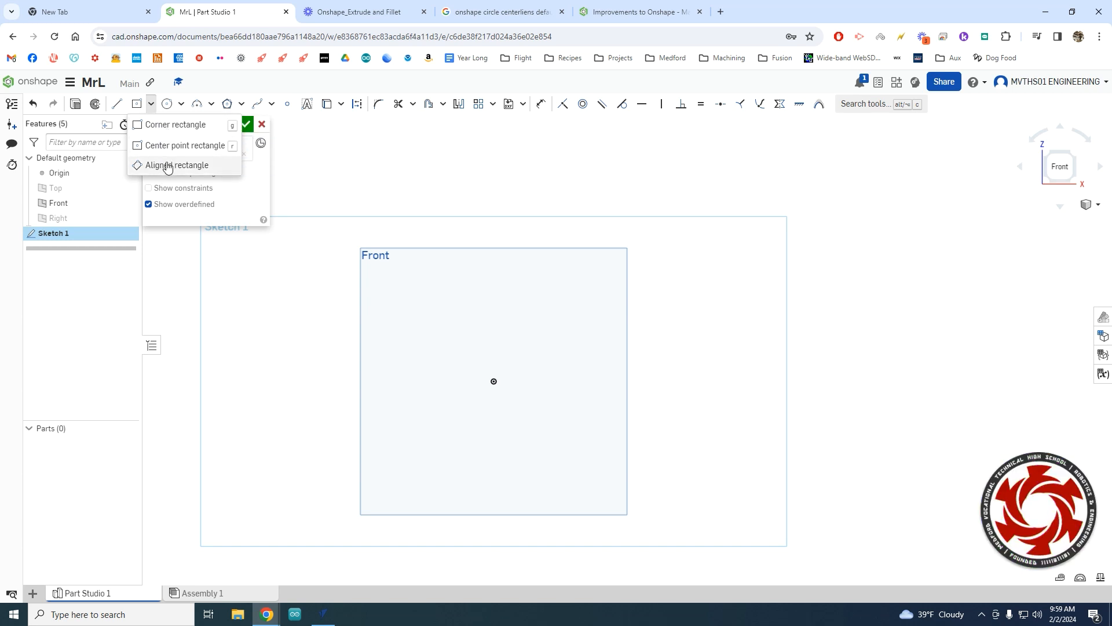
left_click(166, 146)
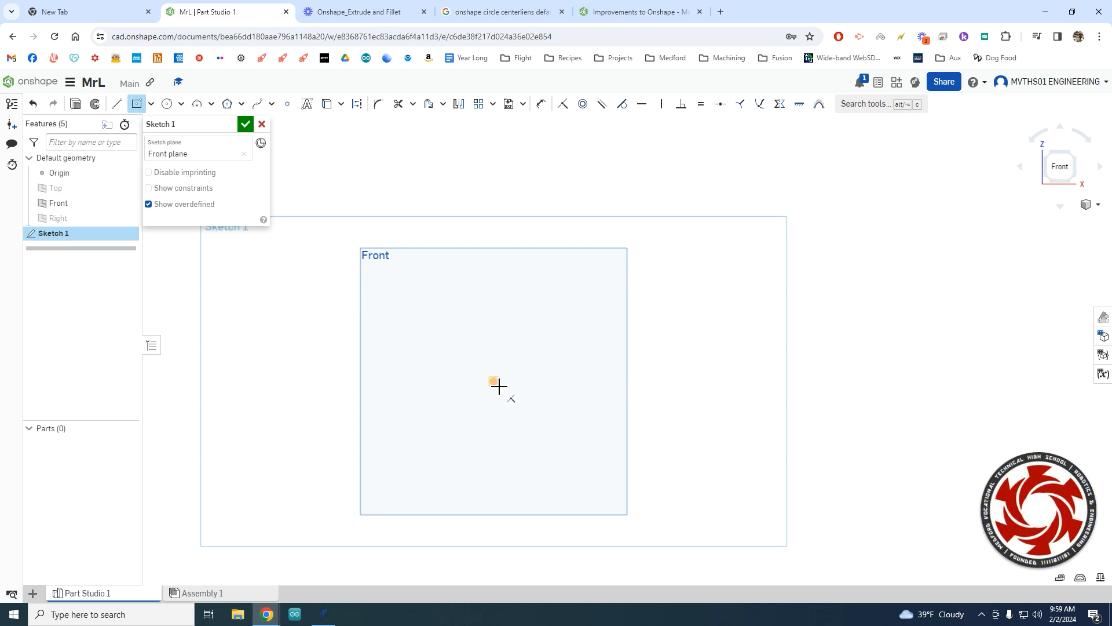
left_click(494, 381)
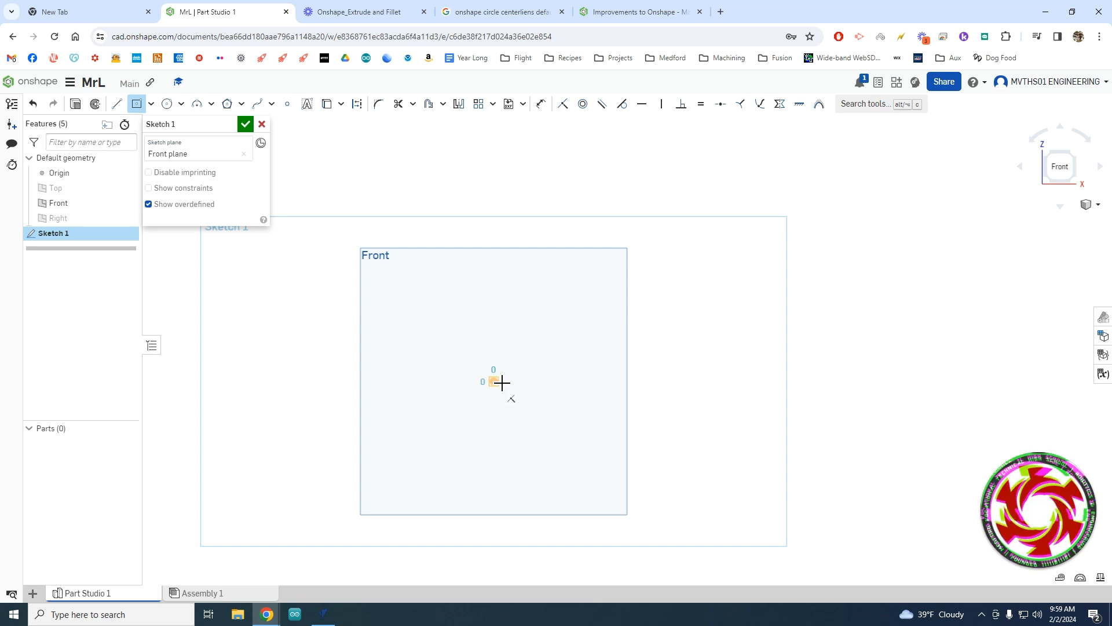
left_click(583, 331)
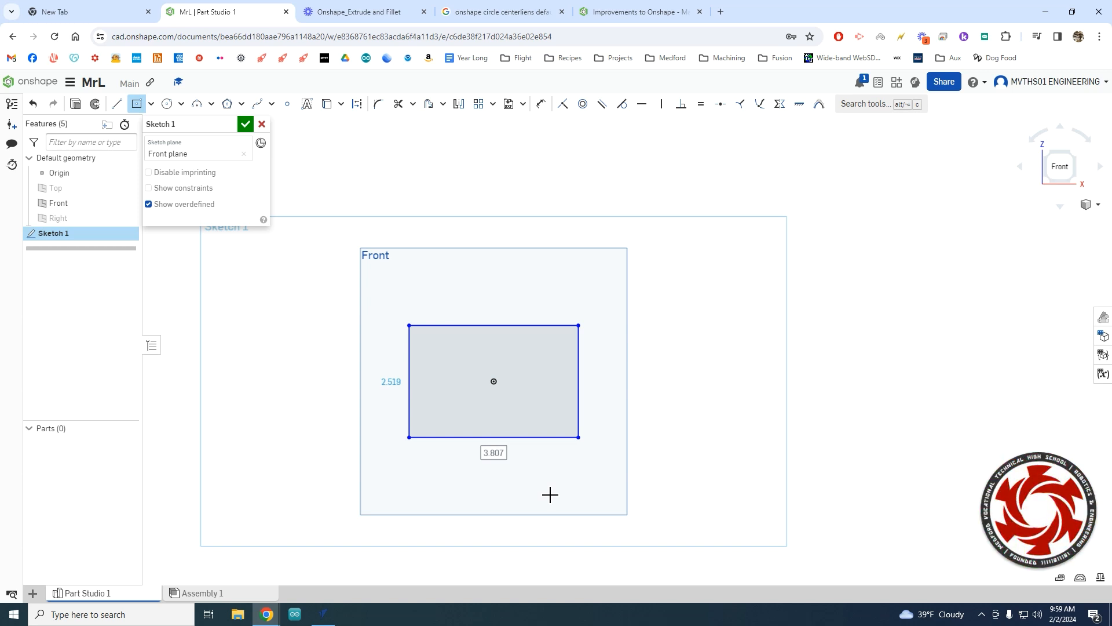
Set the rectangle width to 3.5 and add a 1.5 vertical height dimension.
type("3.5")
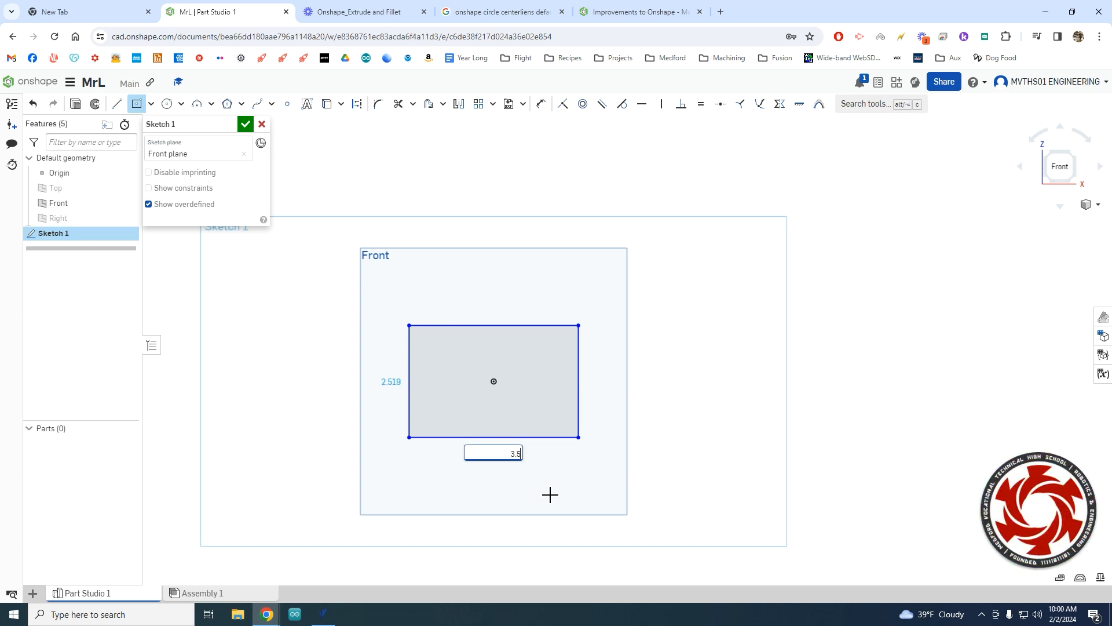
key("Return")
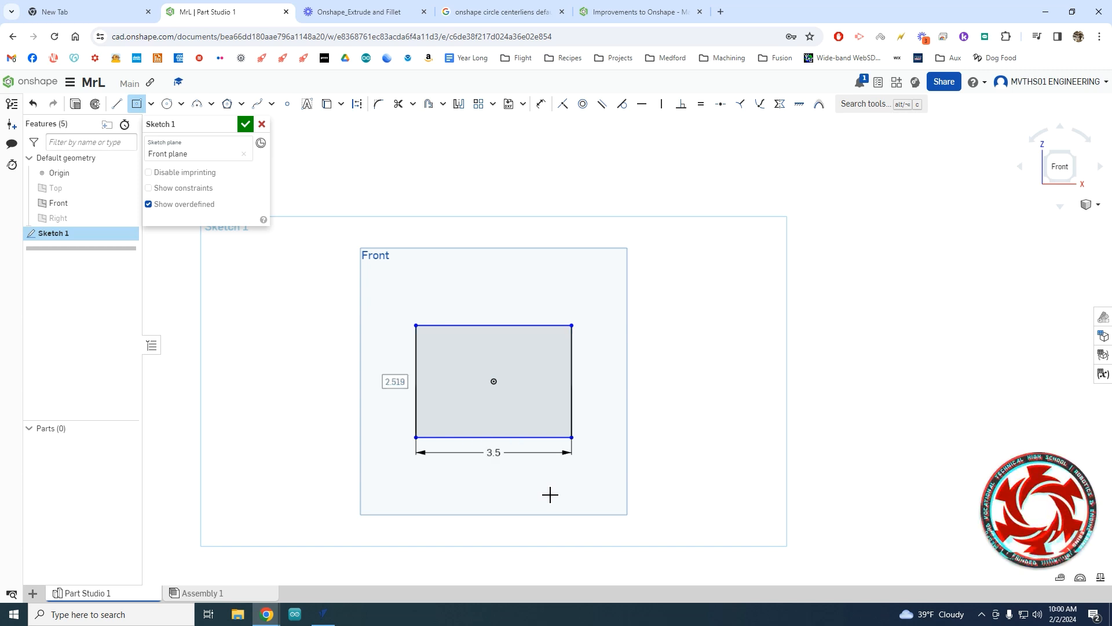
left_click(359, 386)
type("1")
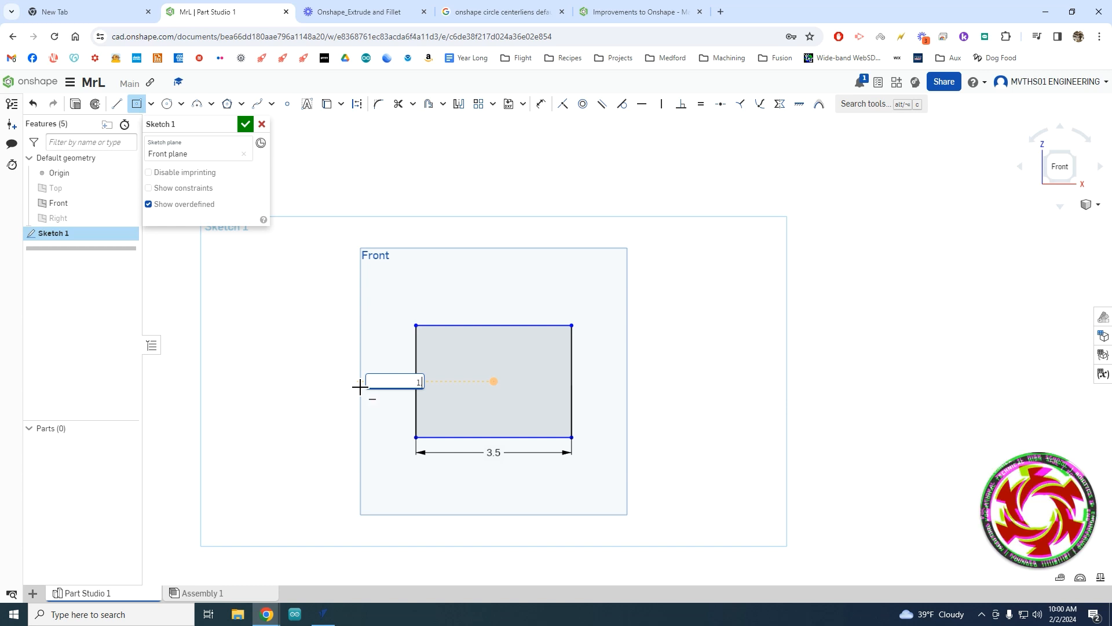
type(".5")
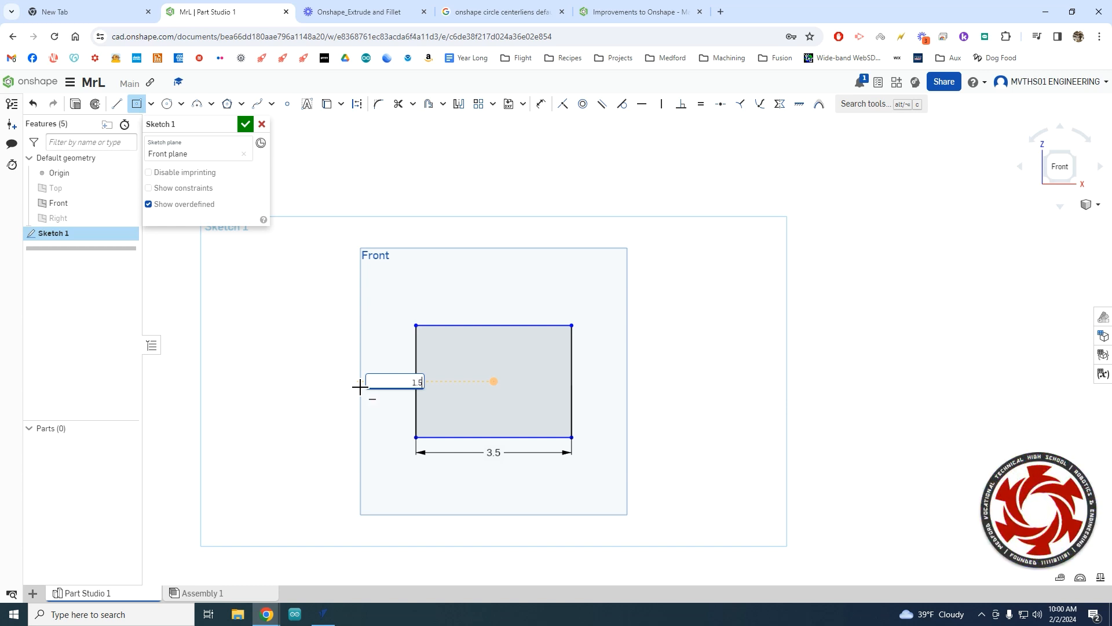
key("Return")
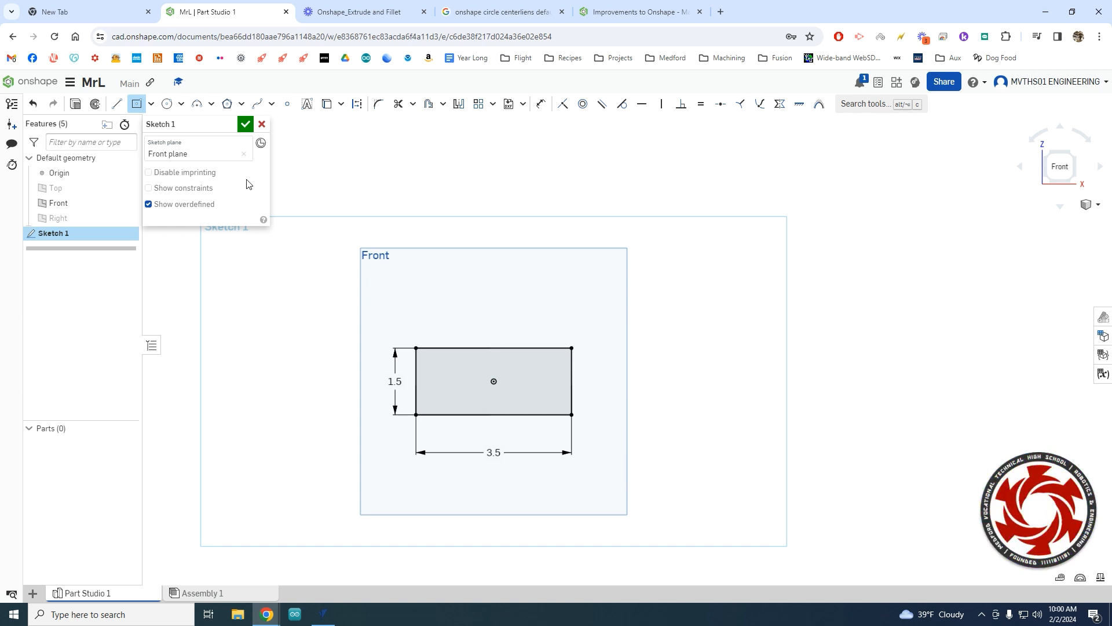
Accept Sketch 1 with its 3.5 by 1.5 rectangle and orbit to view it in 3D.
left_click(246, 125)
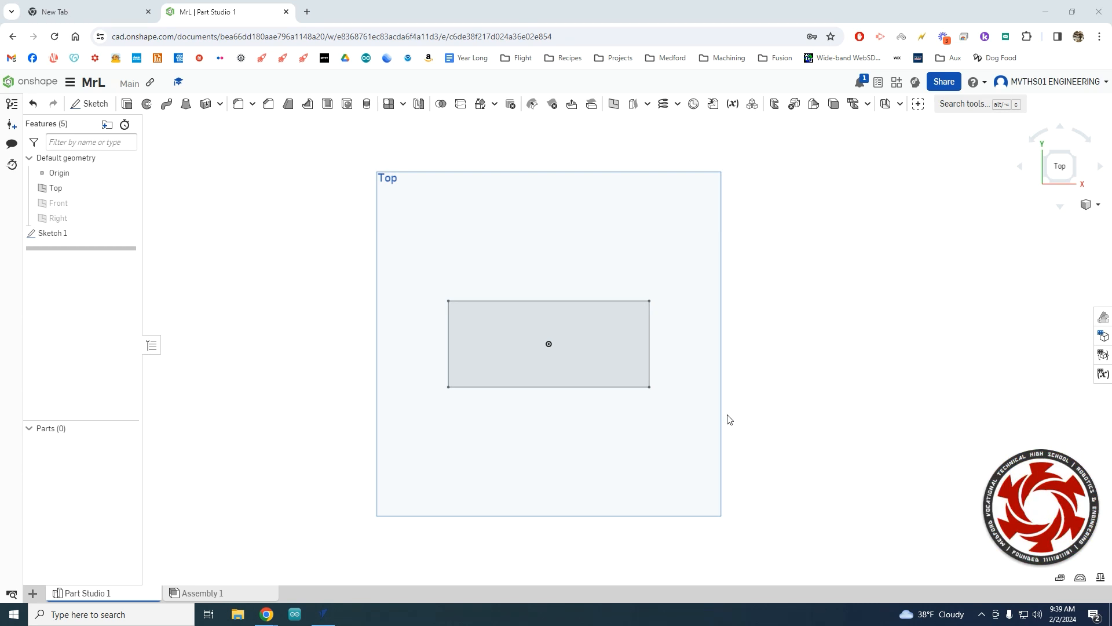
mouse_move(728, 418)
right_mouse_down()
mouse_move(725, 395)
mouse_move(700, 390)
mouse_move(709, 413)
right_mouse_up()
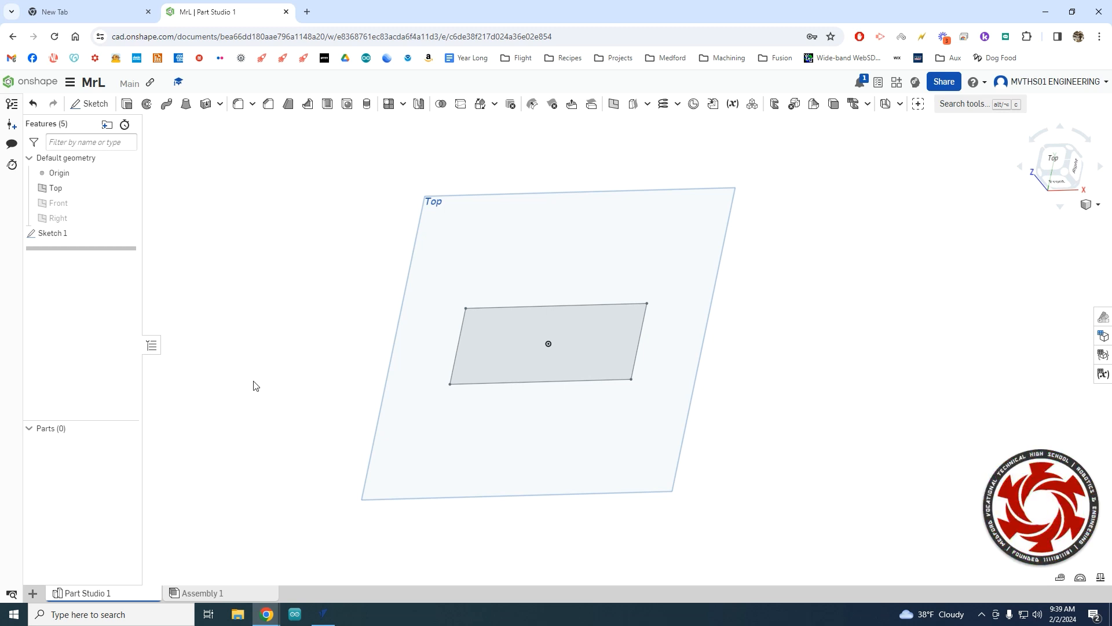
Extrude the rectangle region 0.125 in to create the thin plate Part 1.
left_click(128, 104)
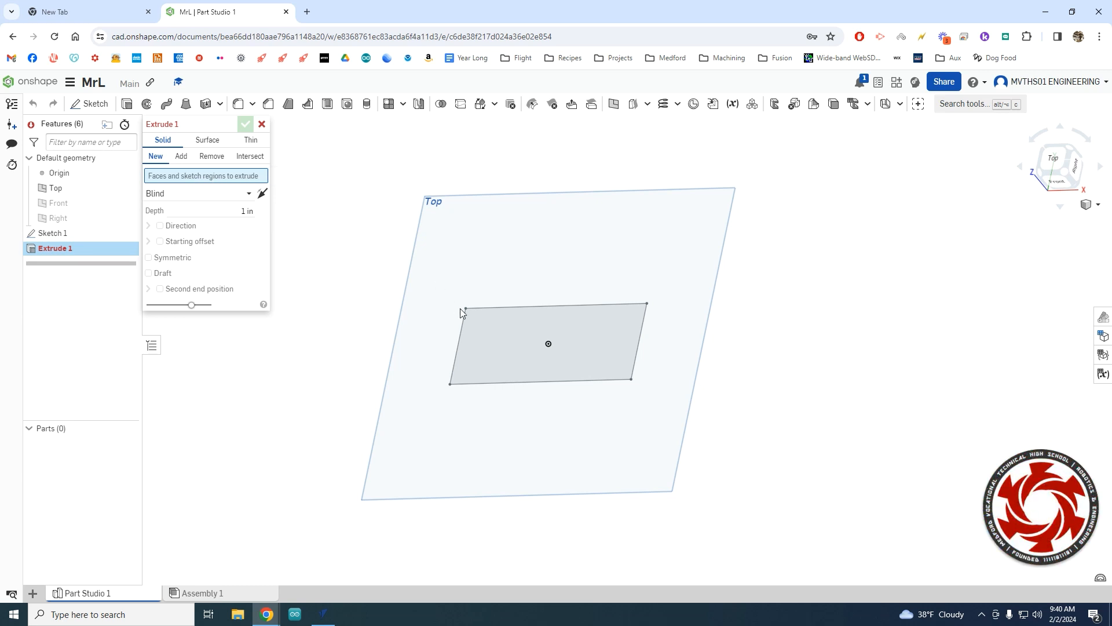
left_click(496, 350)
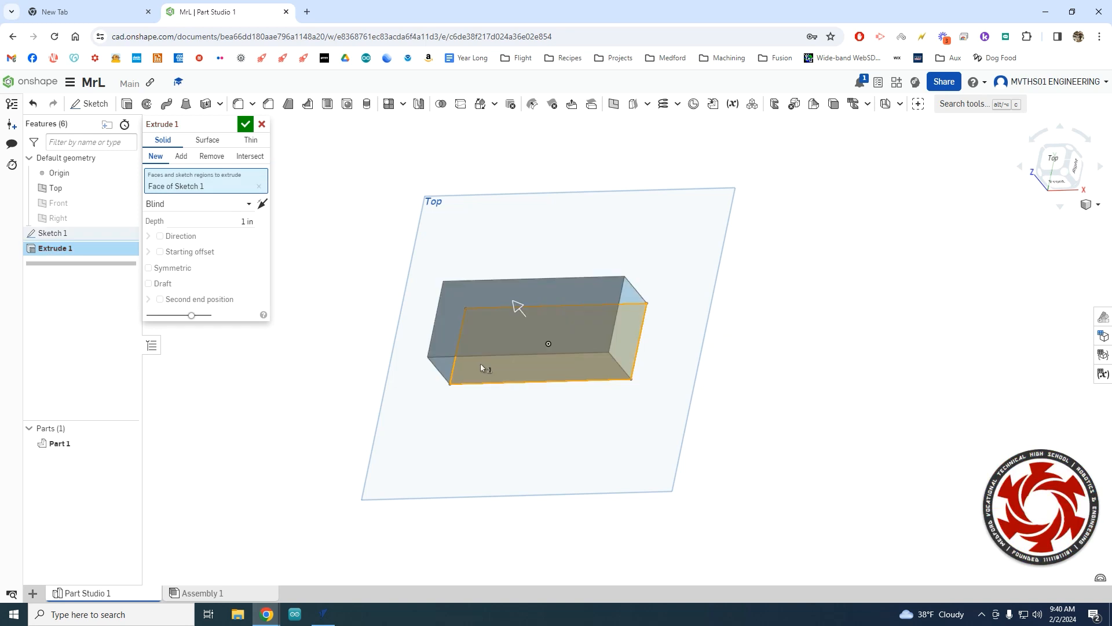
right_click_drag(524, 345, 505, 363)
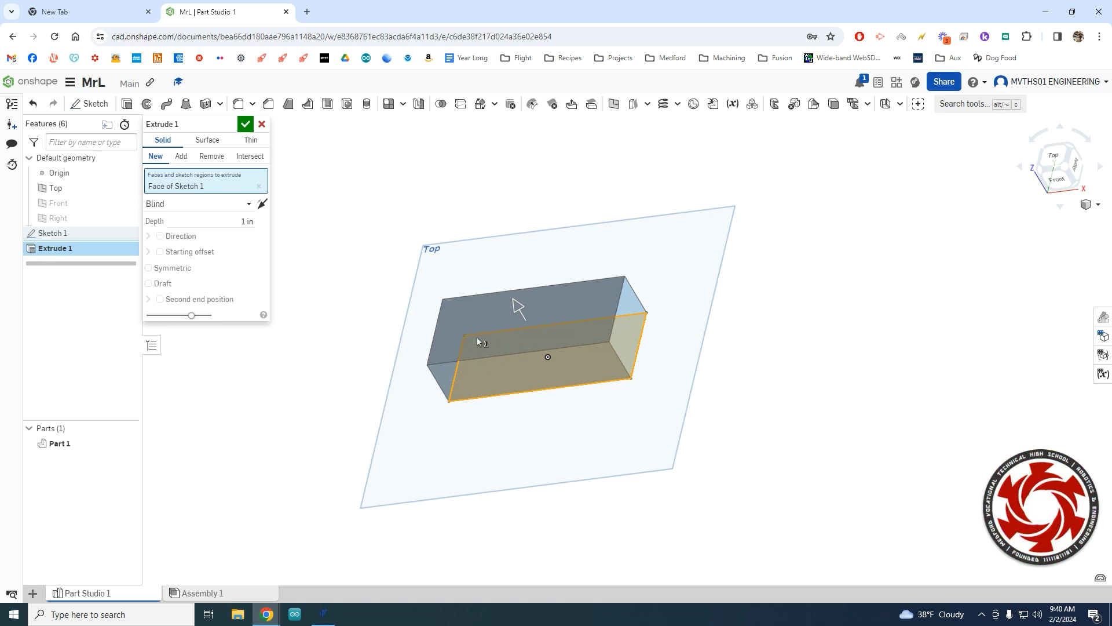
left_click(225, 222)
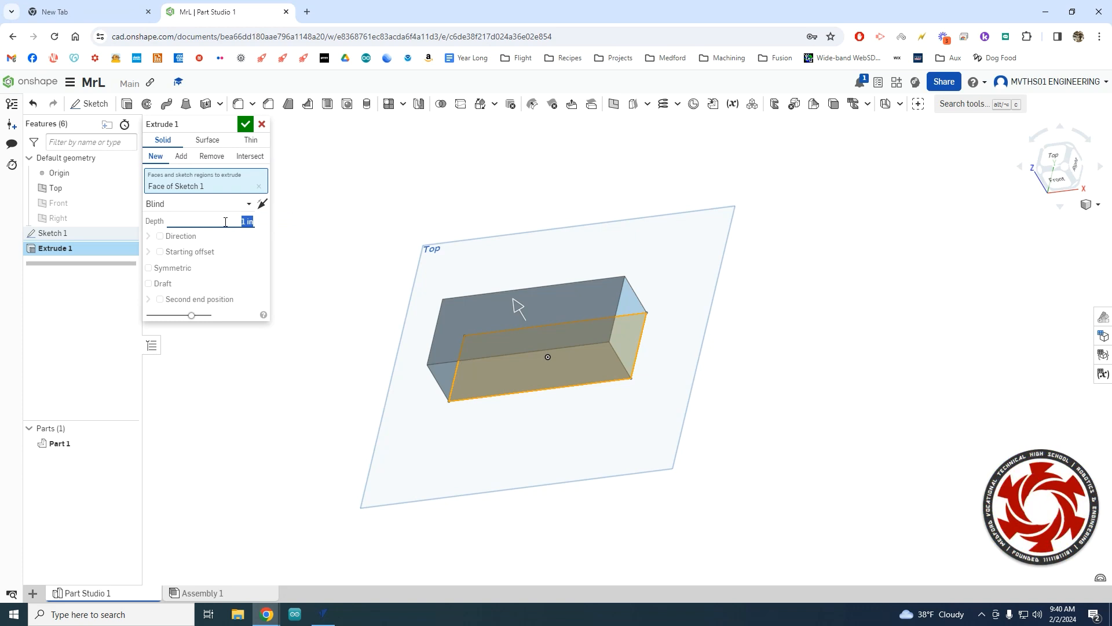
type("0.125")
key("Return")
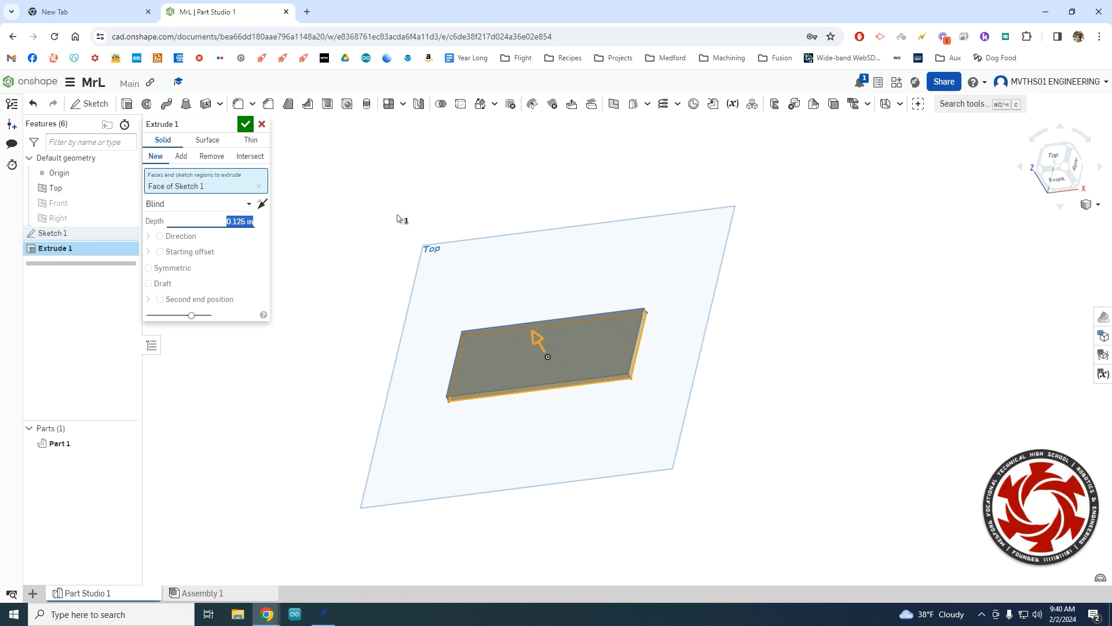
left_click(247, 125)
mouse_move(392, 366)
right_mouse_down()
mouse_move(422, 385)
mouse_move(380, 364)
right_mouse_up()
scroll(658, 412, "up", 5)
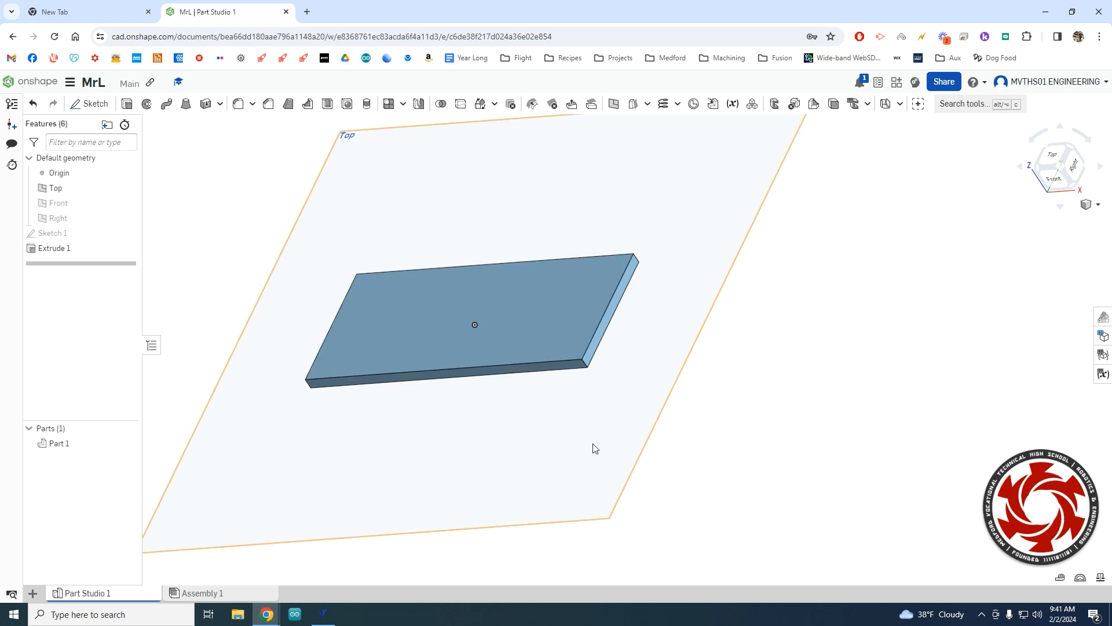
scroll(600, 418, "up", 2)
scroll(601, 418, "down", 3)
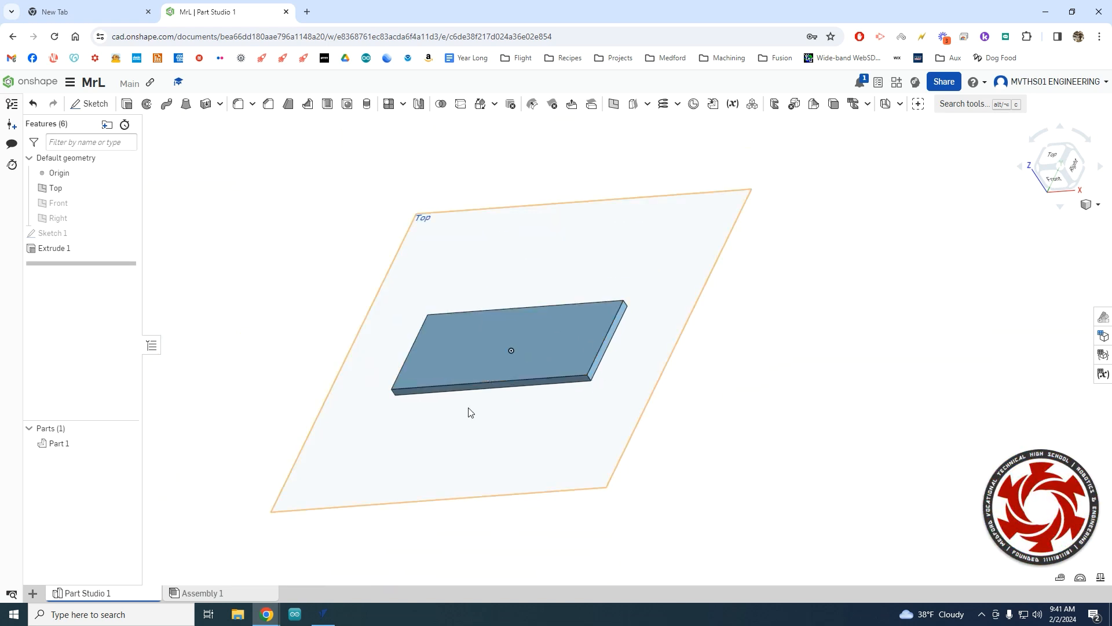
right_click_drag(531, 442, 543, 443)
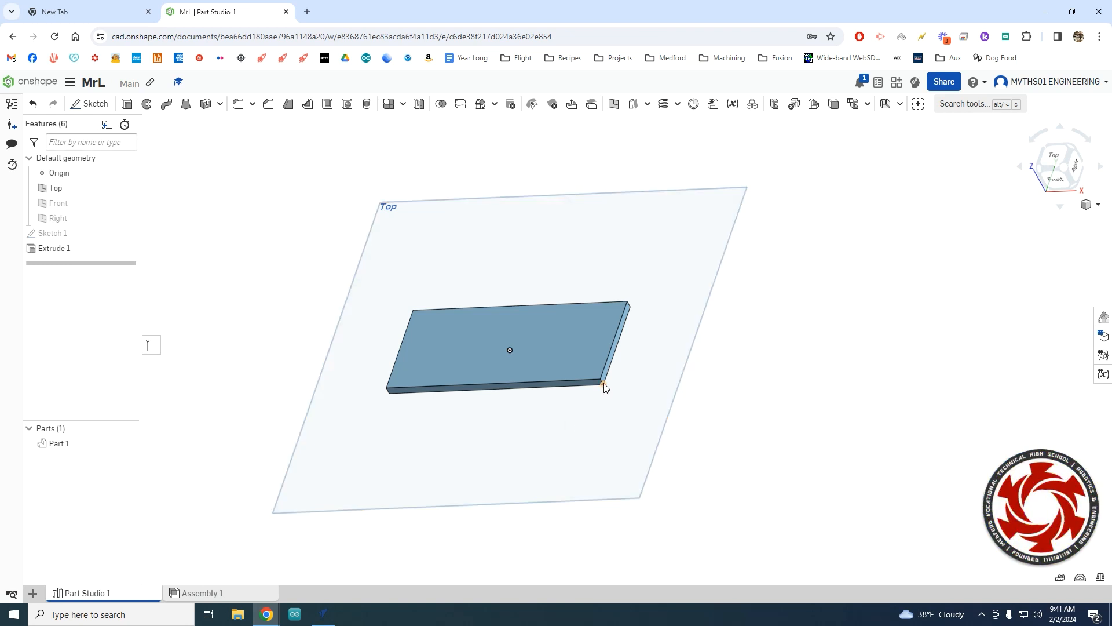
scroll(602, 383, "up", 5)
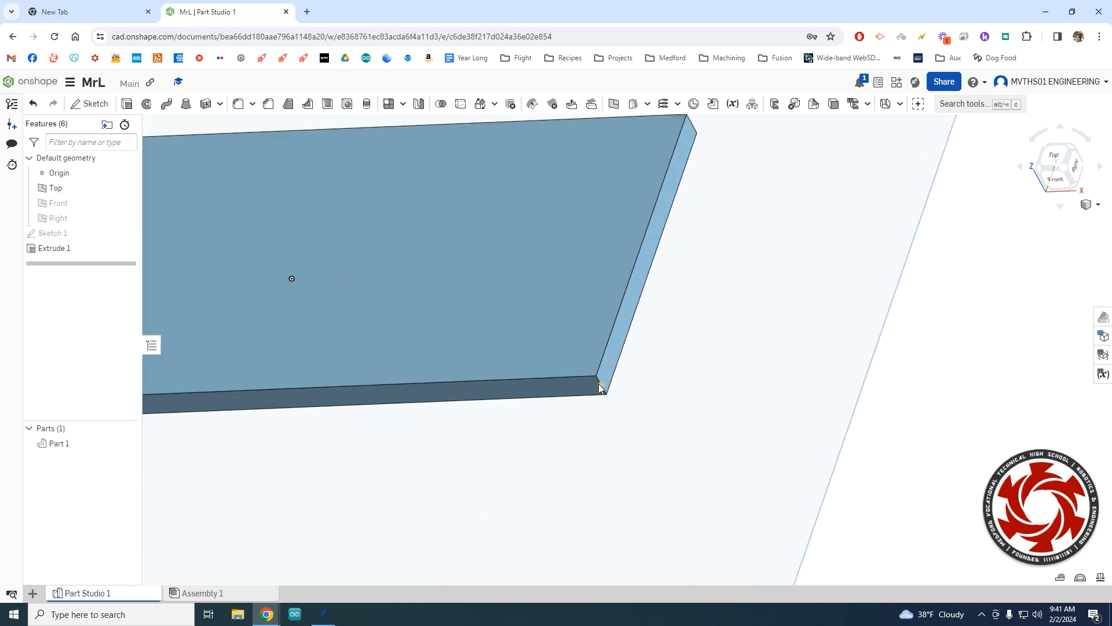
scroll(628, 471, "down", 5)
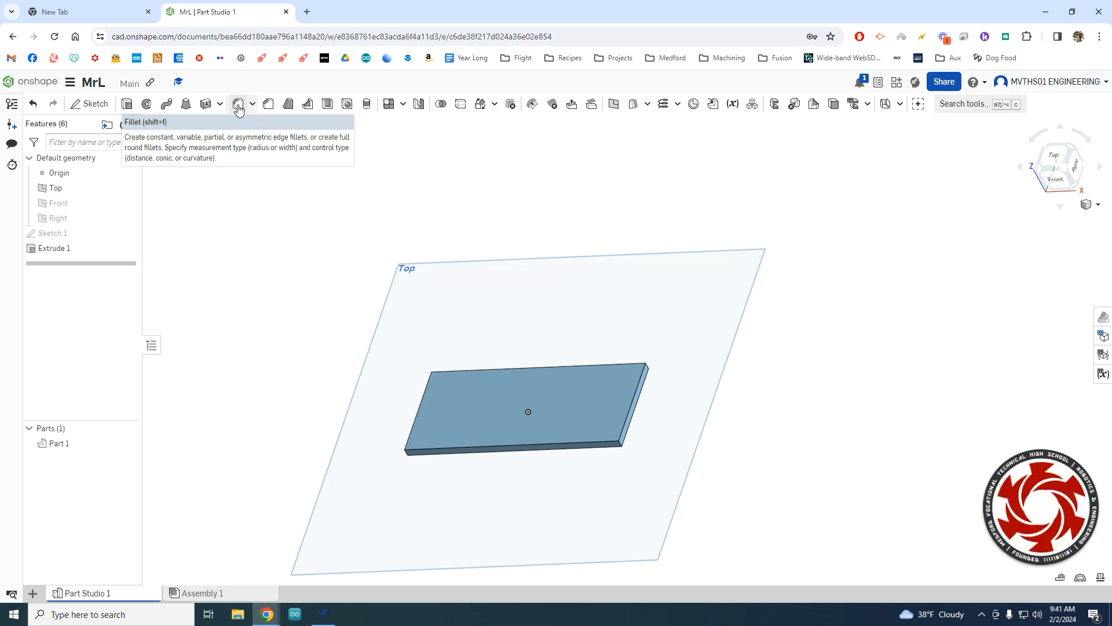
Start a fillet and select all four corner edges of the plate.
left_click(239, 107)
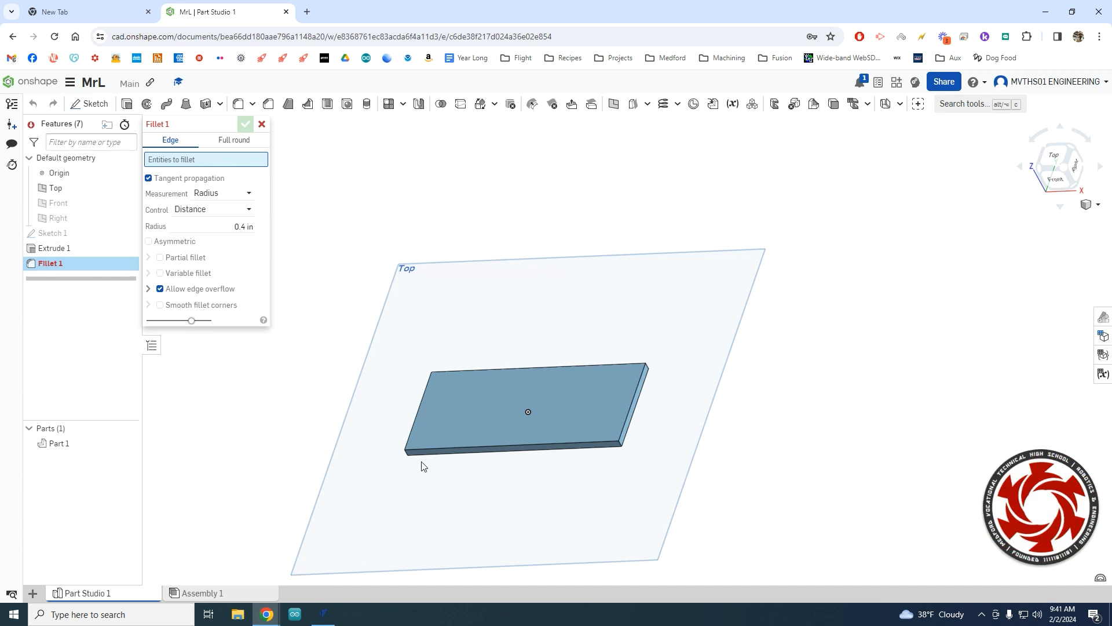
scroll(656, 467, "up", 3)
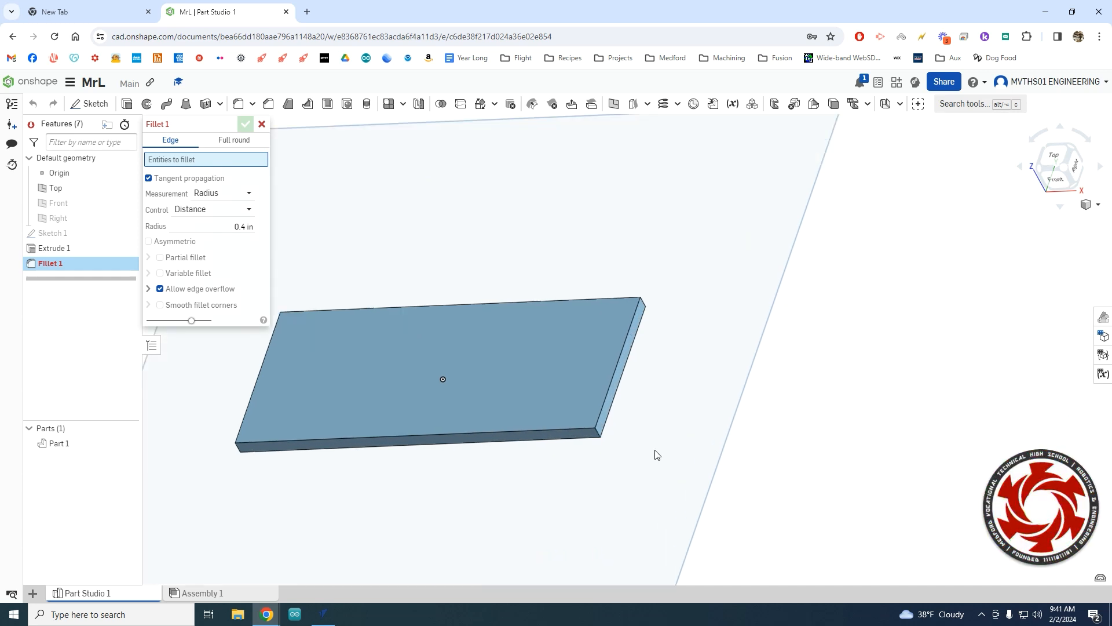
scroll(655, 453, "down", 2)
scroll(656, 451, "up", 3)
scroll(657, 451, "down", 2)
scroll(656, 450, "up", 3)
scroll(655, 450, "down", 5)
mouse_move(655, 450)
right_mouse_down()
mouse_move(617, 447)
mouse_move(663, 447)
mouse_move(647, 450)
right_mouse_up()
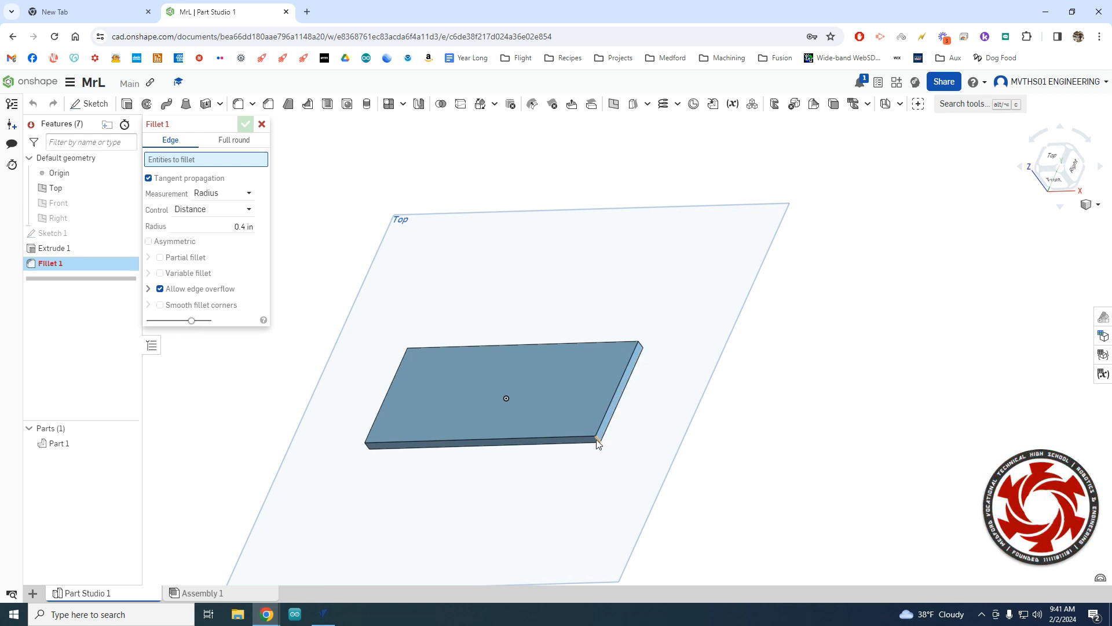
scroll(621, 447, "up", 5)
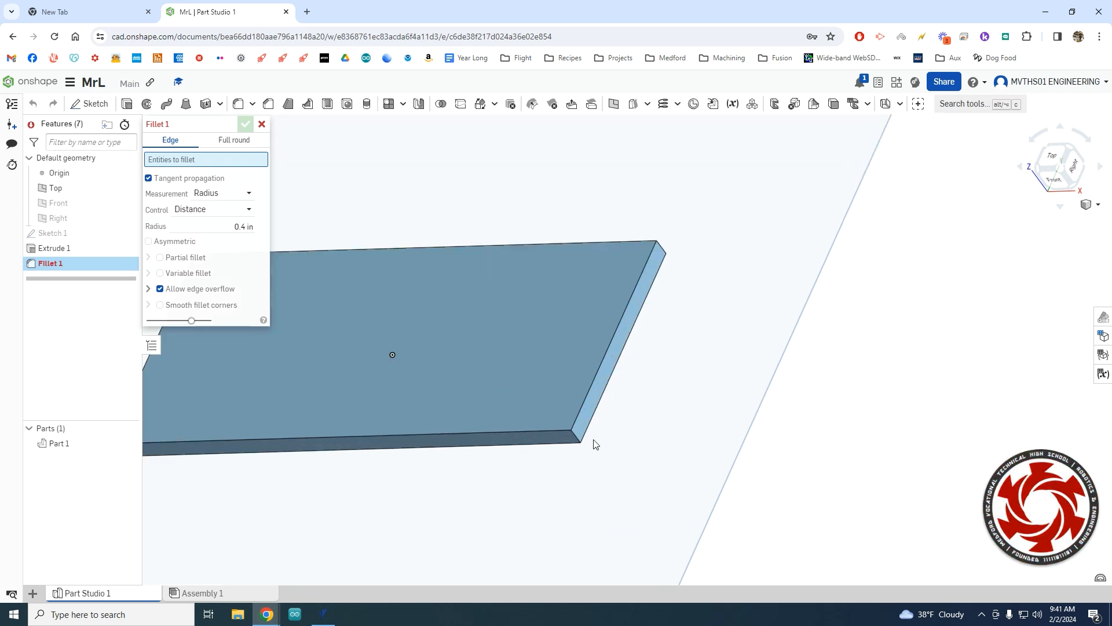
left_click(576, 437)
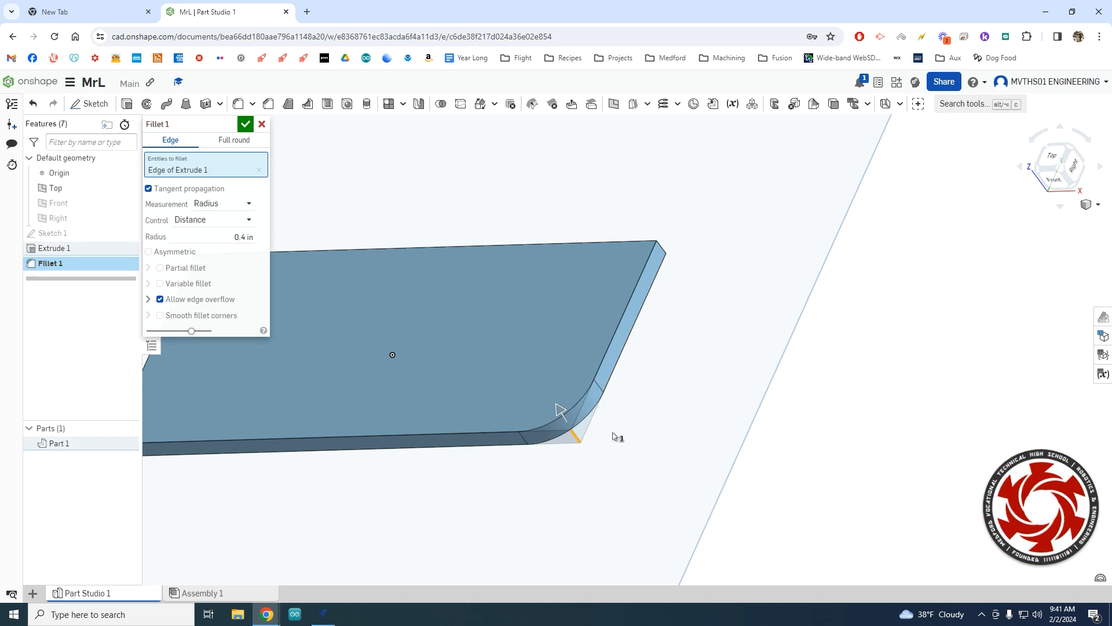
left_click(664, 248)
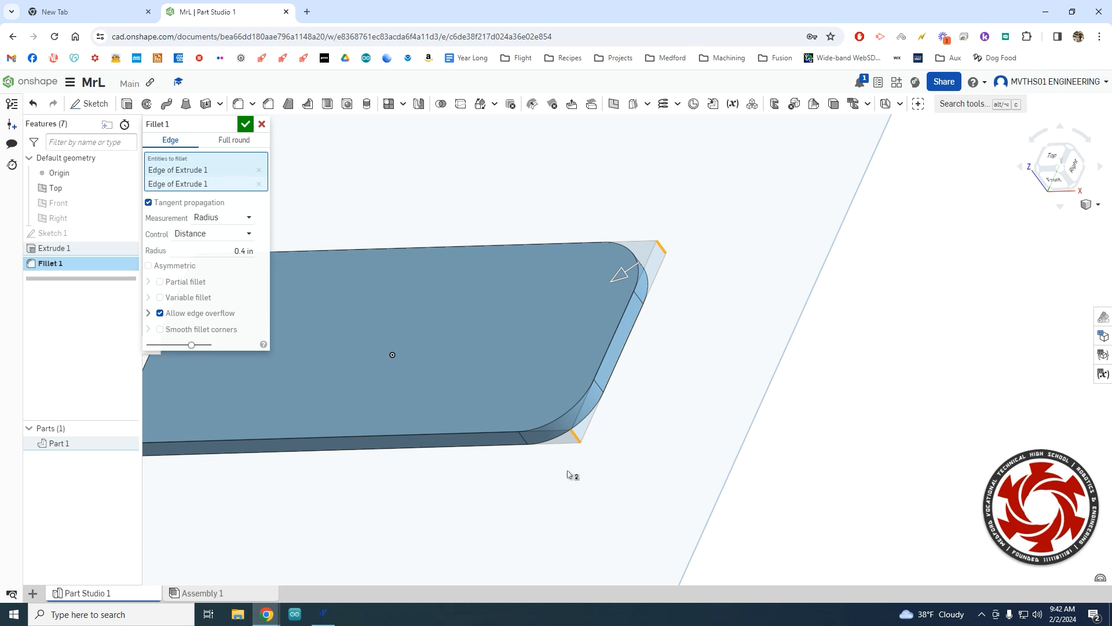
right_click_drag(537, 481, 674, 497)
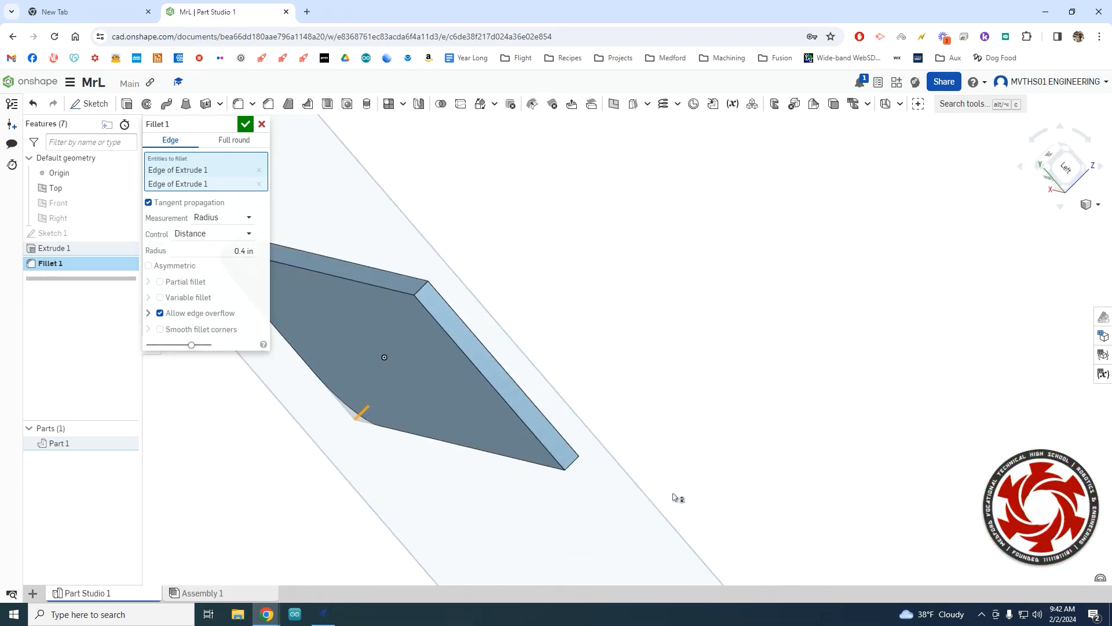
left_click(572, 464)
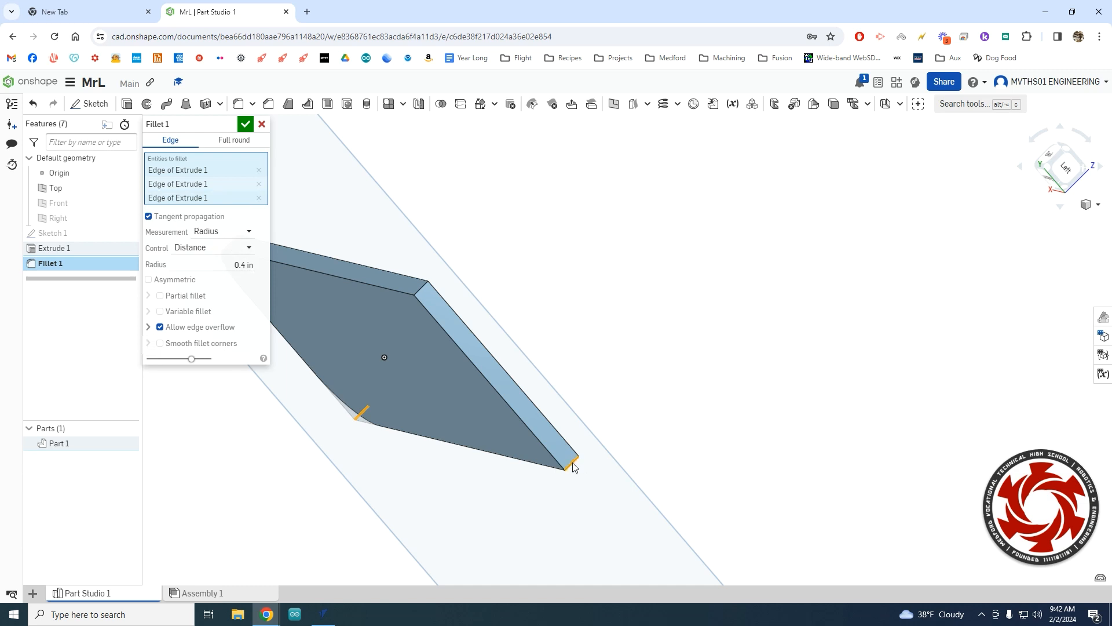
left_click(425, 289)
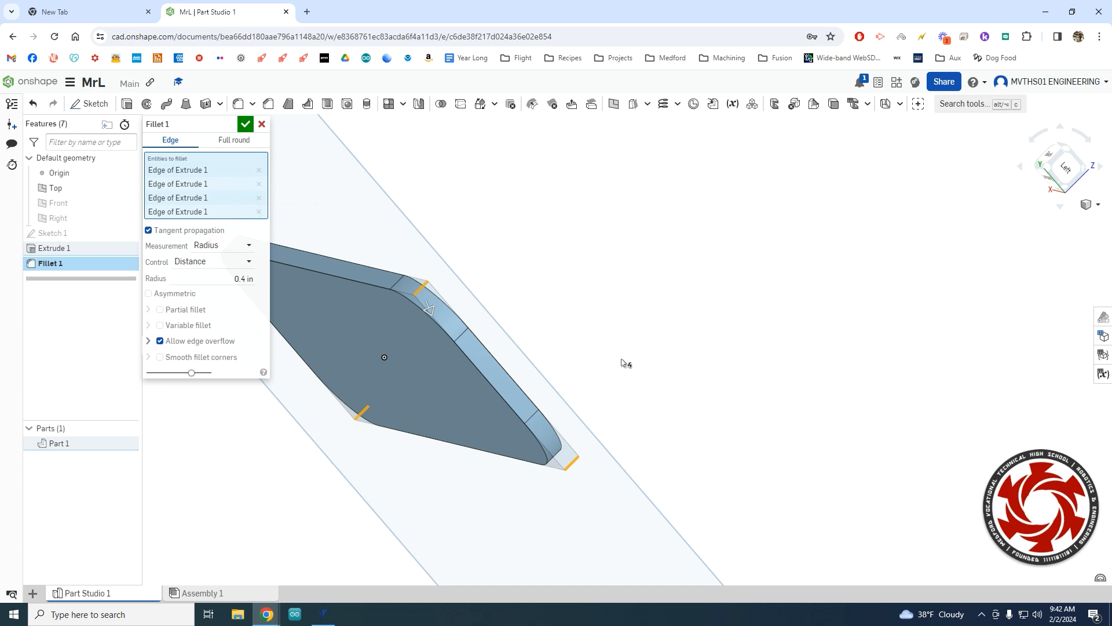
scroll(661, 348, "up", 2)
scroll(664, 347, "down", 3)
right_click_drag(674, 344, 646, 477)
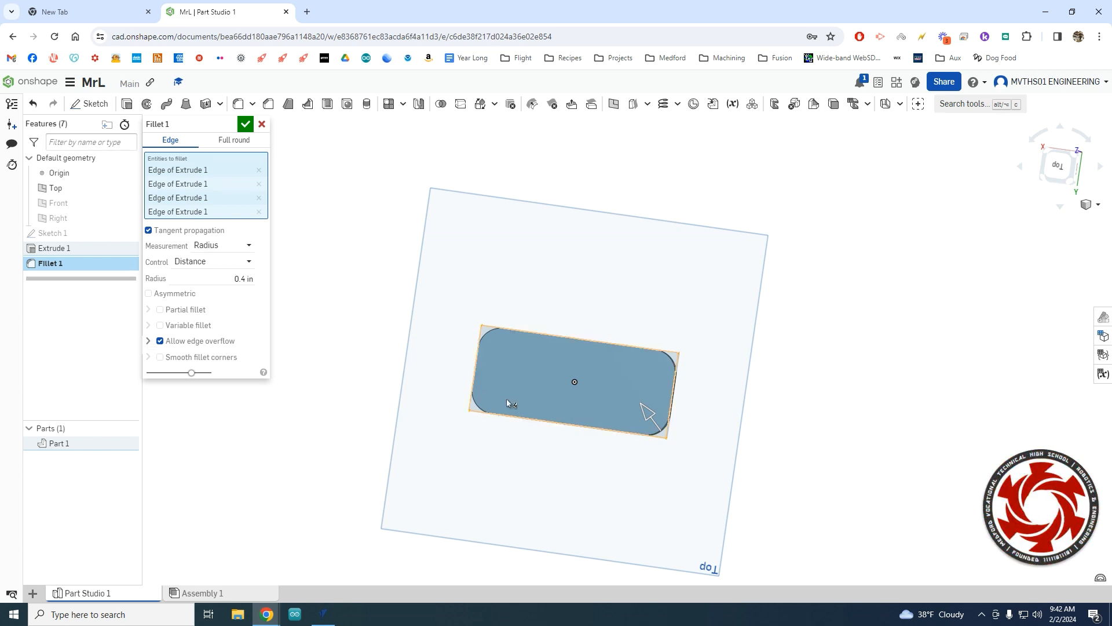
Try fillet radii of 0.01, 0.1 and 0.8 in on the corners.
left_click(243, 279)
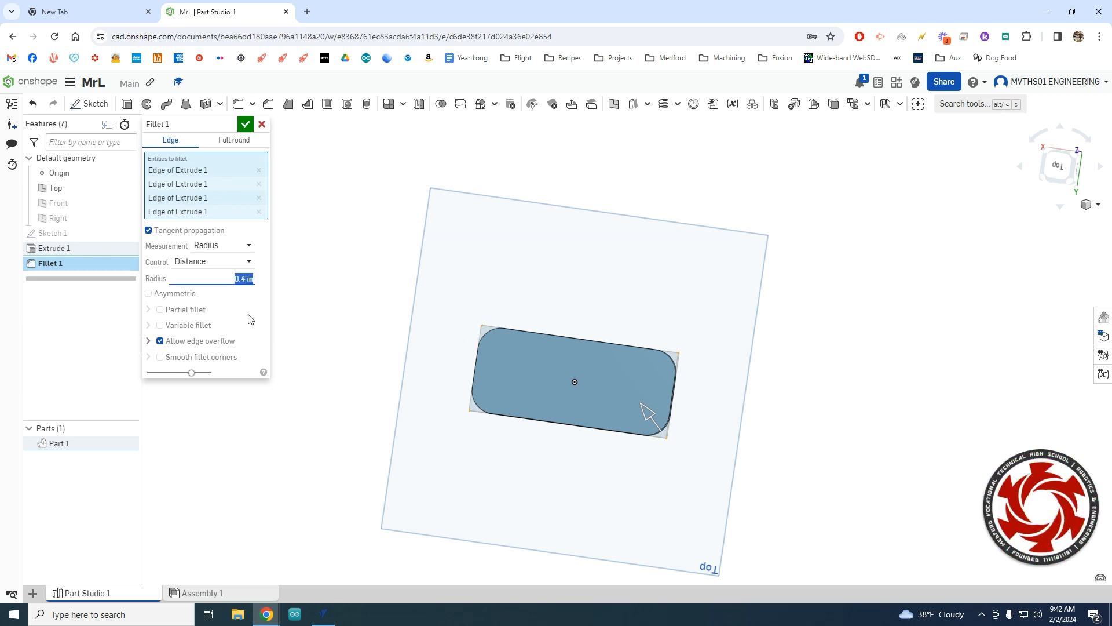
type(".01")
key("Return")
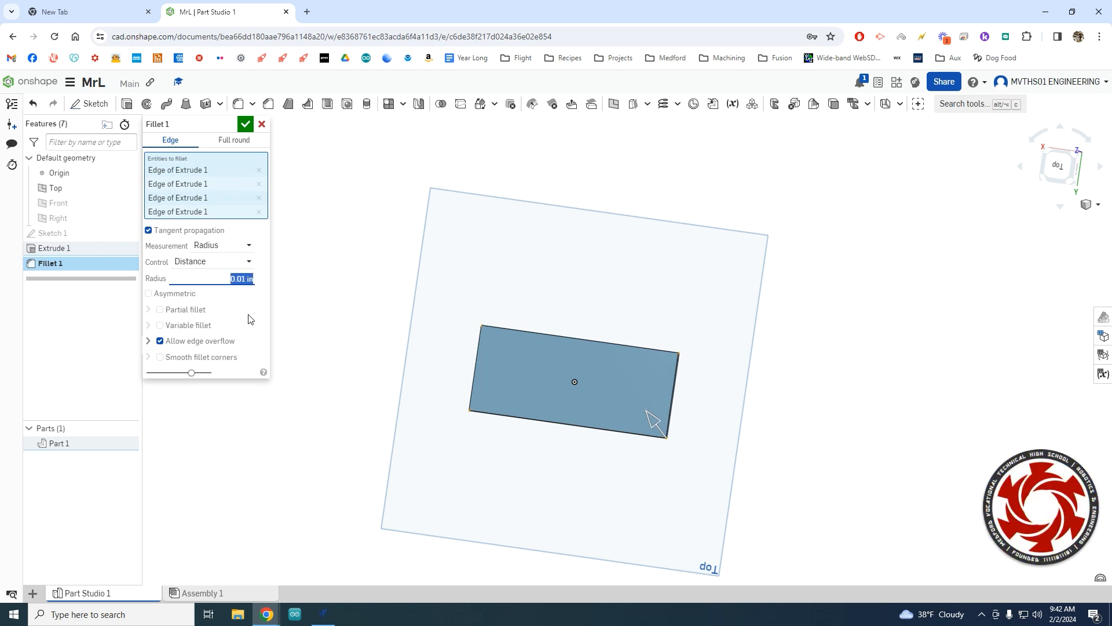
left_click(243, 279)
key("Return")
scroll(493, 330, "up", 5)
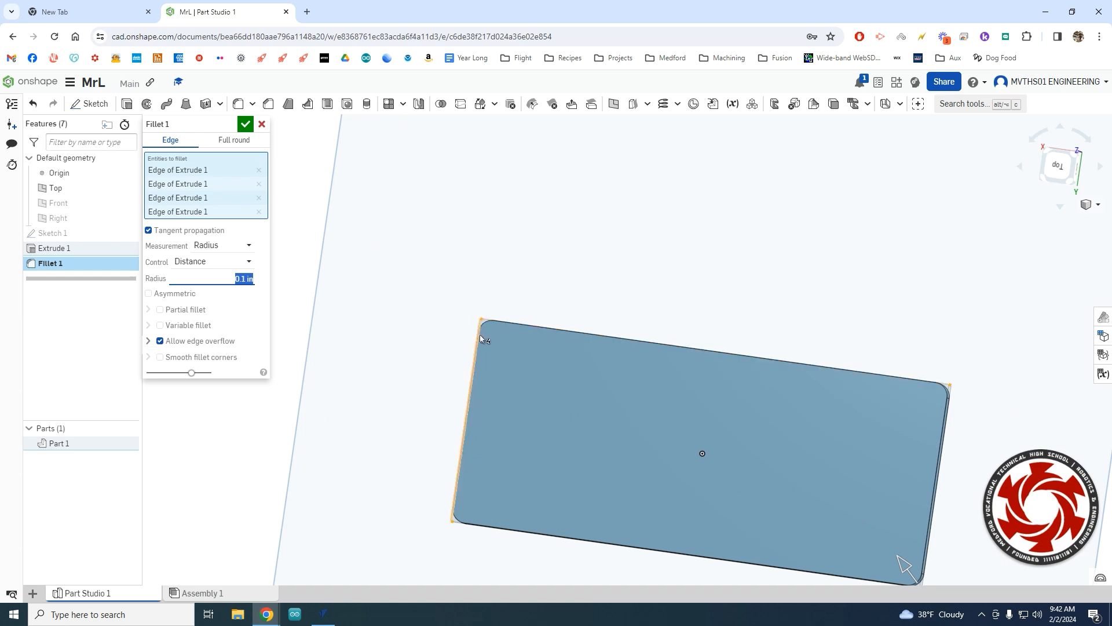
left_click(247, 279)
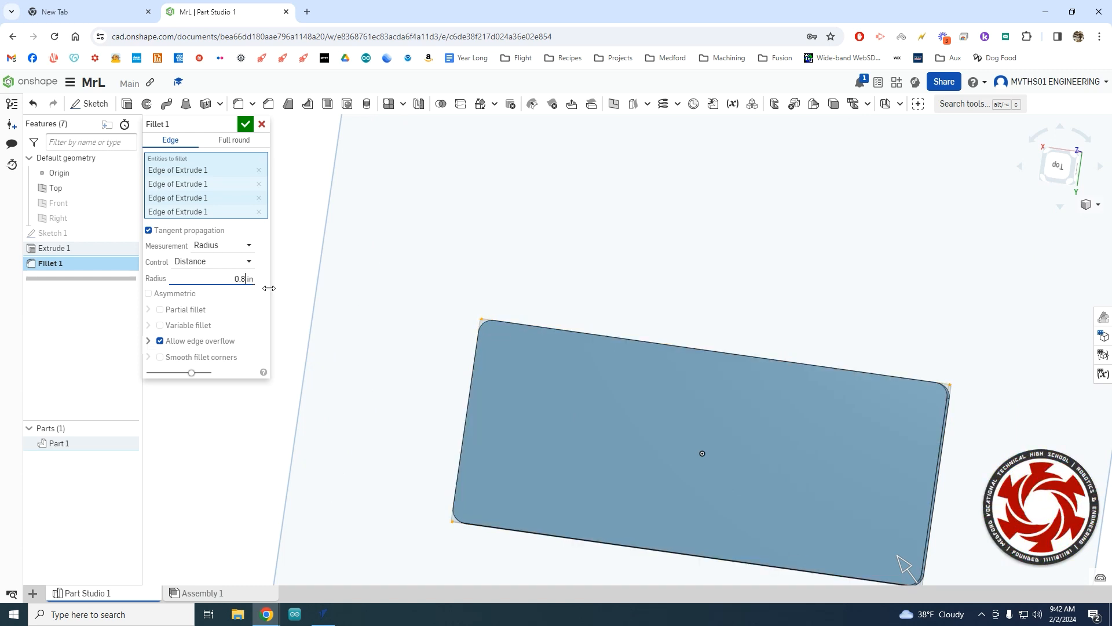
key("Return")
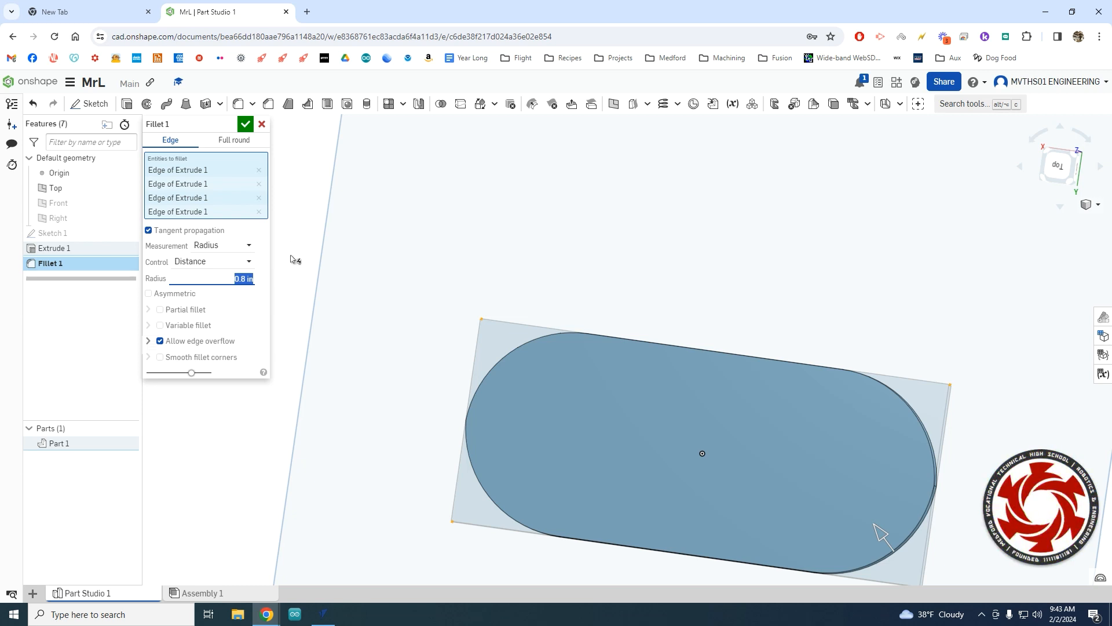
Set the fillet radius to 0.4 in and accept Fillet 1.
left_click(249, 278)
key("BackSpace")
type("4")
key("Return")
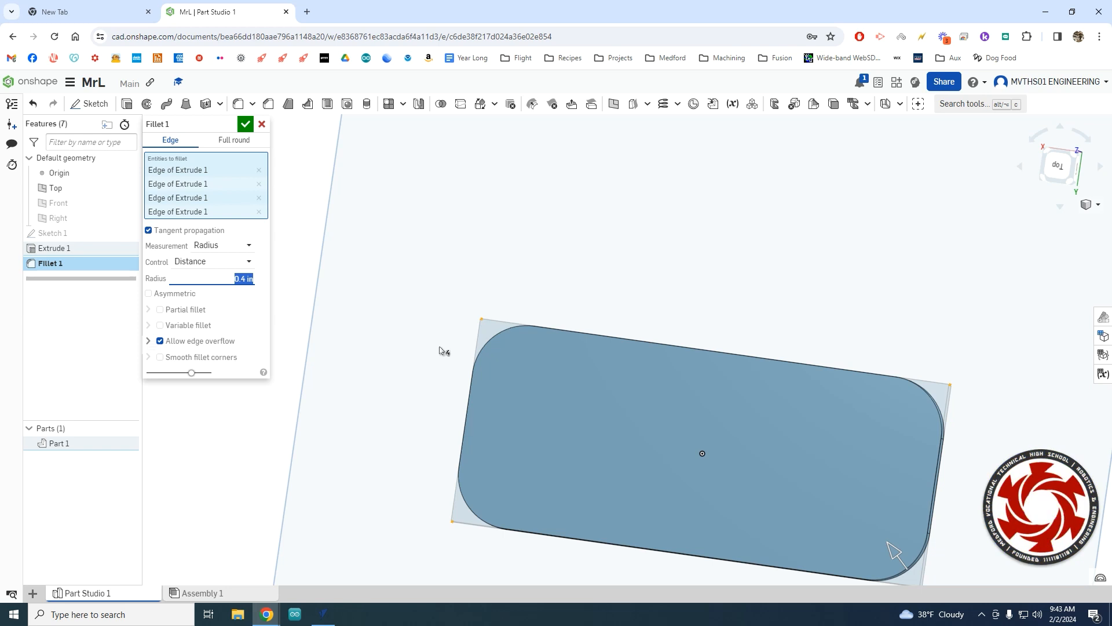
scroll(438, 363, "up", 2)
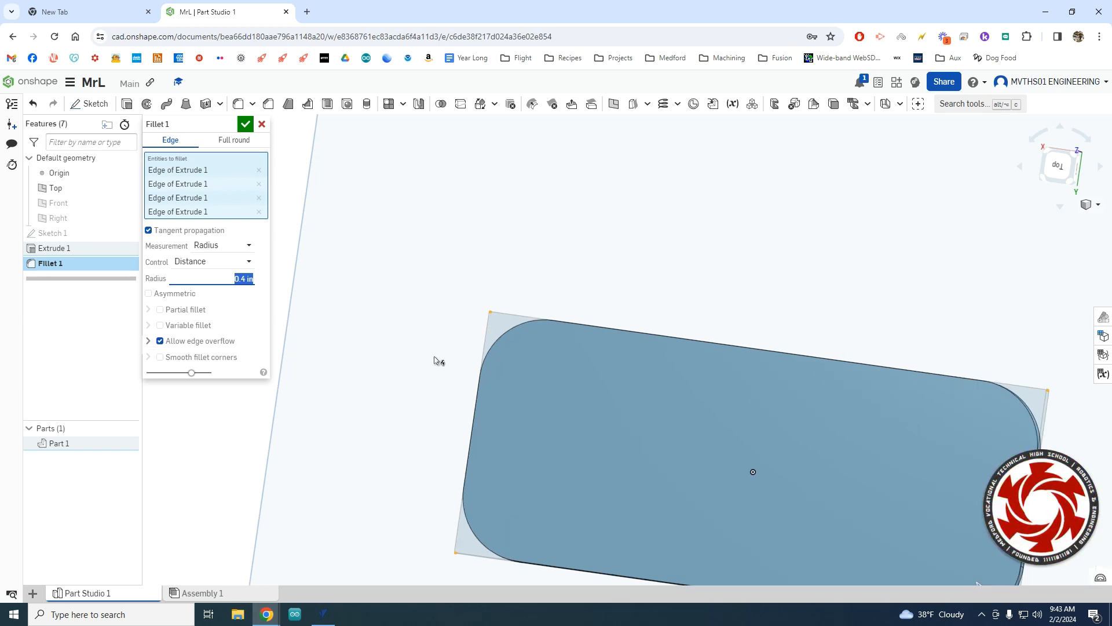
scroll(456, 363, "down", 5)
right_click_drag(531, 397, 632, 411)
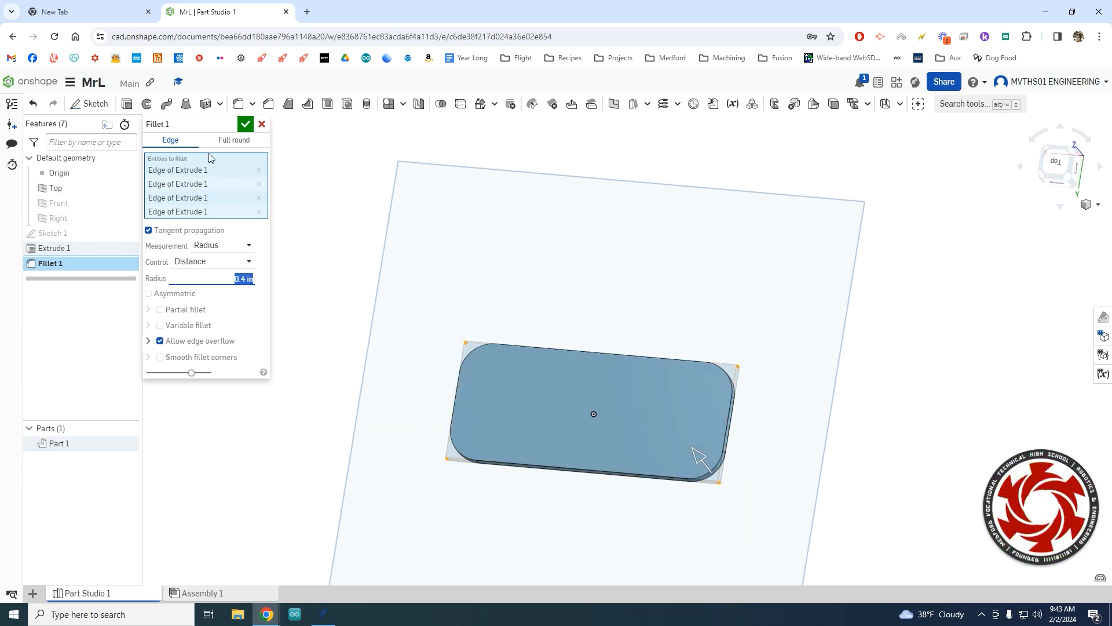
left_click(248, 128)
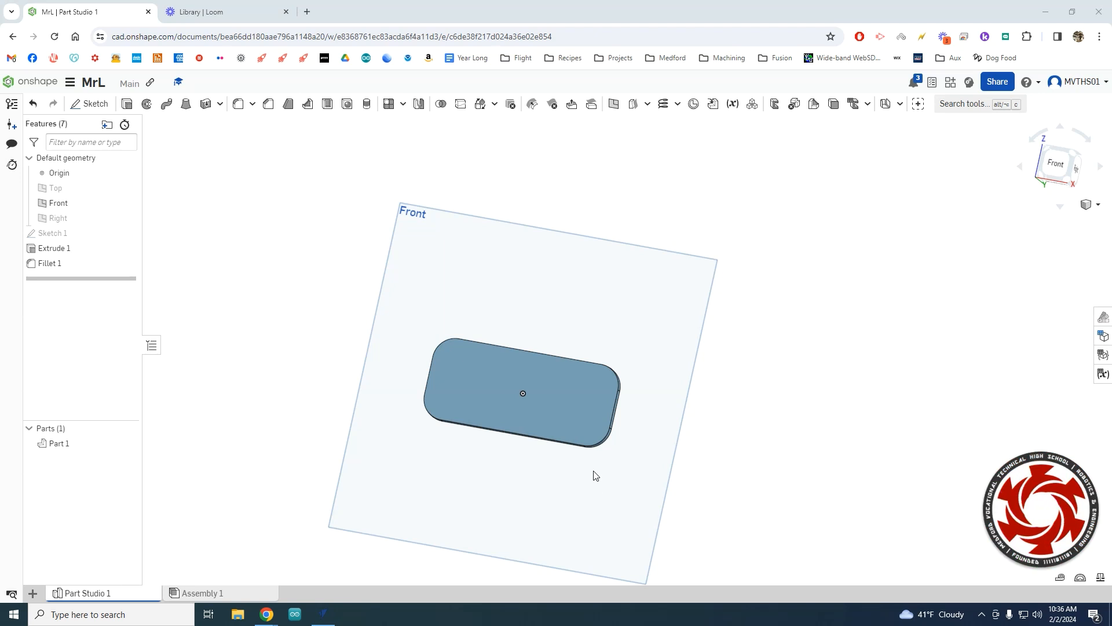
Turn off the Front plane's visibility in the feature list, leaving just the rounded plate.
right_click_drag(603, 464, 616, 450)
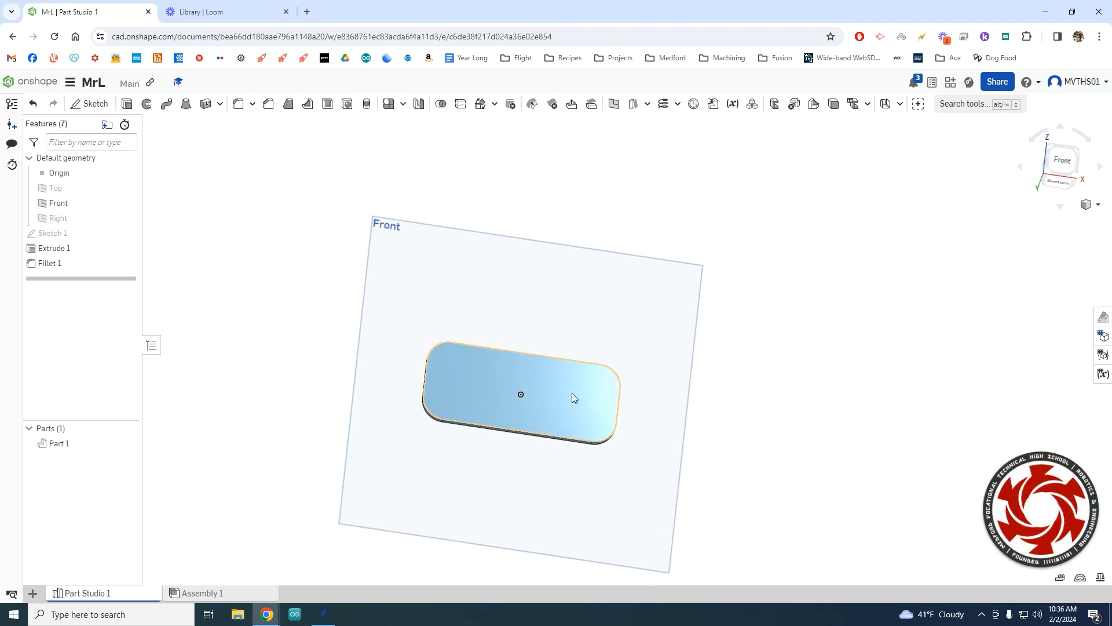
mouse_move(552, 400)
right_mouse_down()
mouse_move(551, 380)
mouse_move(546, 397)
right_mouse_up()
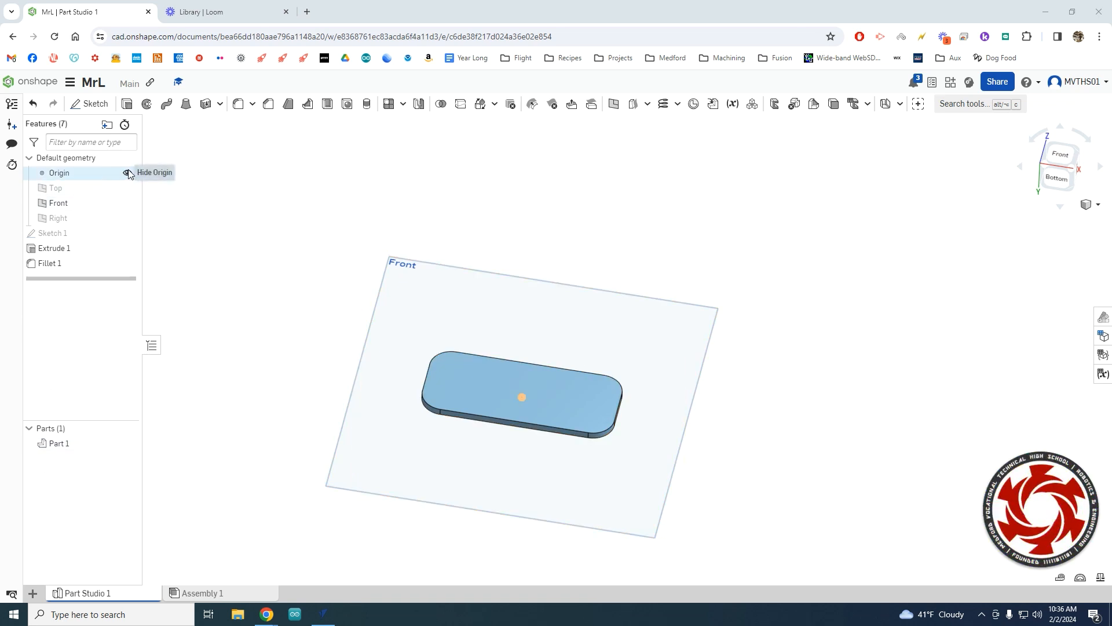
left_click(127, 204)
right_click_drag(364, 399, 367, 412)
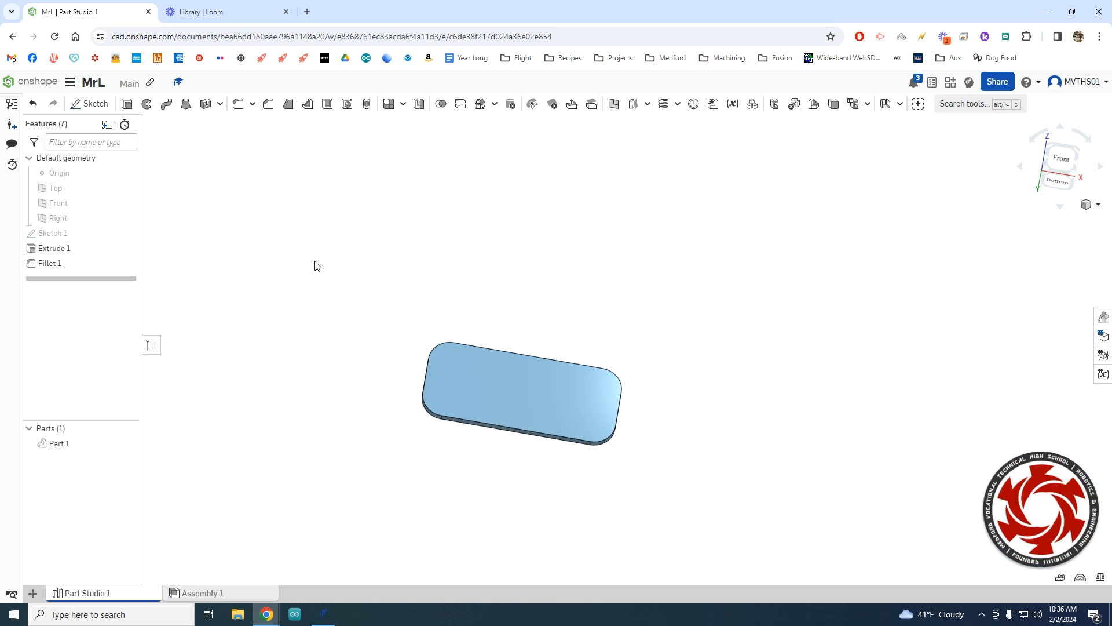
Open Sketch 2 on the plate's top face and view it normal to the sketch plane.
left_click(90, 103)
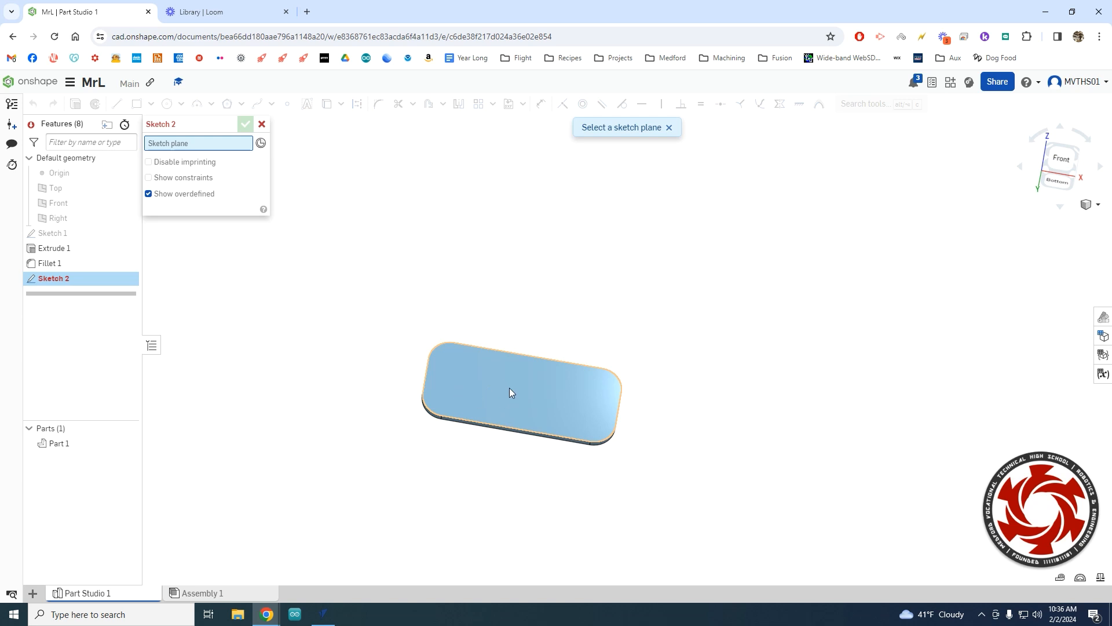
left_click(470, 372)
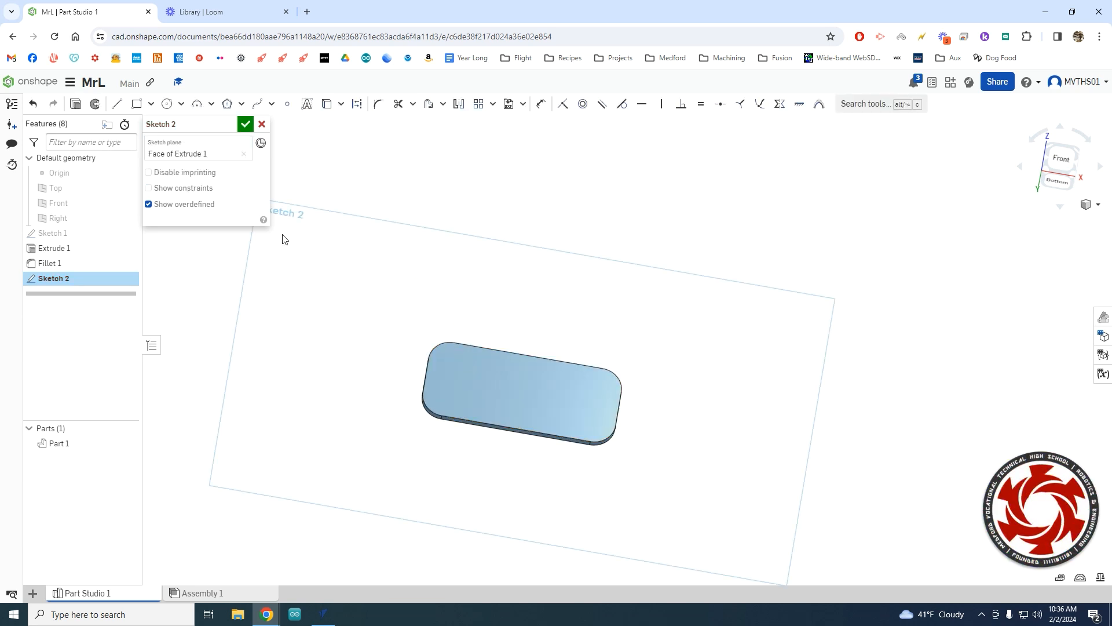
mouse_move(314, 232)
right_mouse_down()
mouse_move(317, 246)
mouse_move(328, 234)
mouse_move(307, 236)
right_mouse_up()
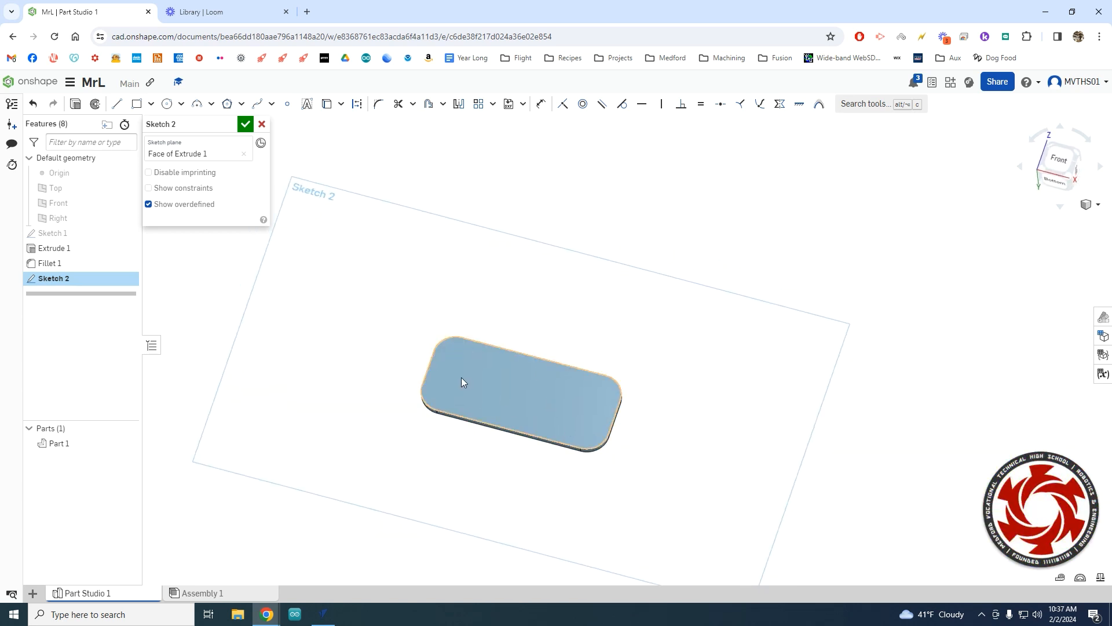
right_click(543, 407)
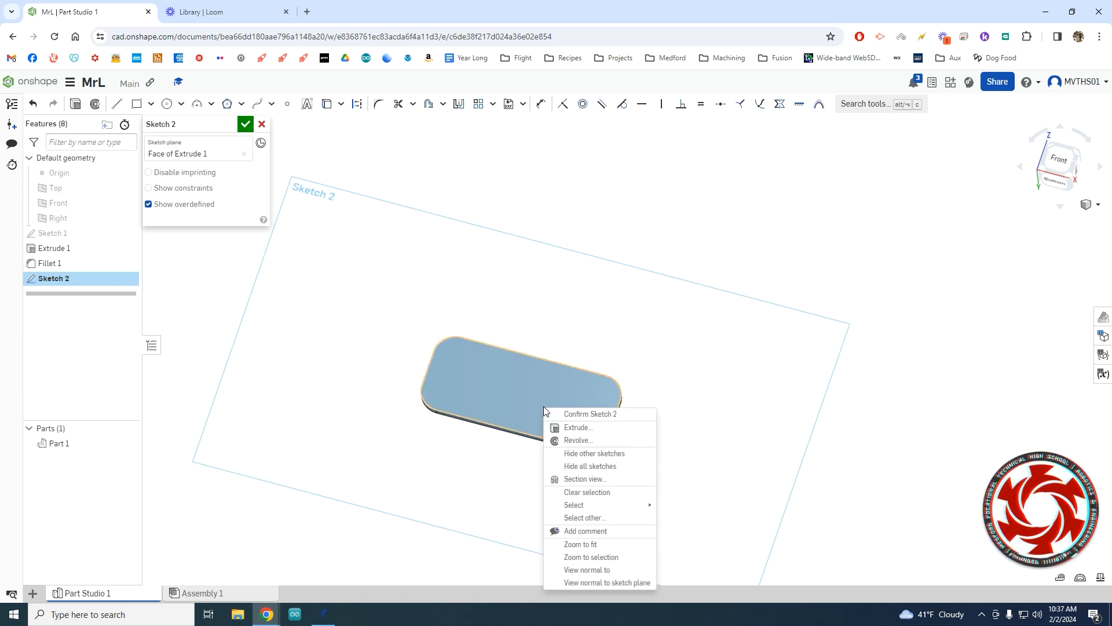
left_click(597, 583)
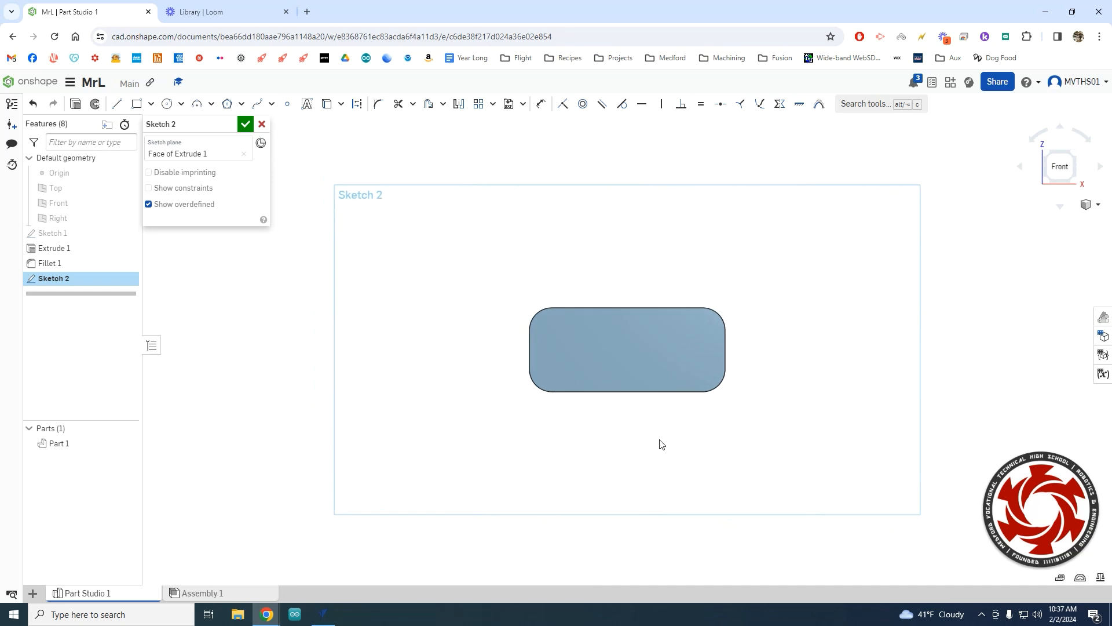
middle_click_drag(756, 323, 691, 355)
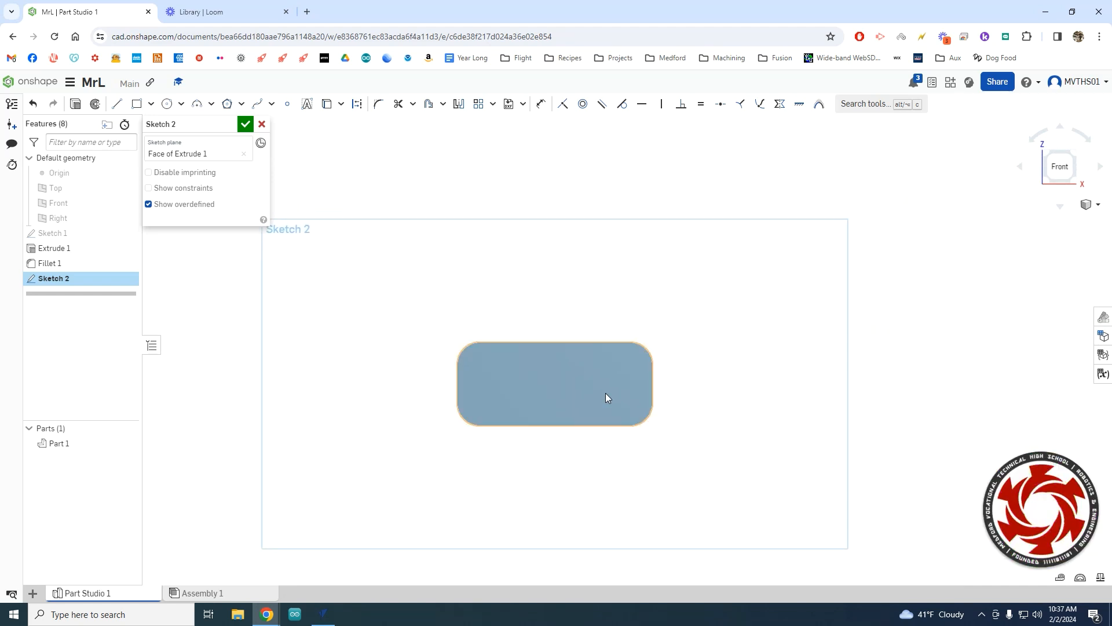
scroll(606, 395, "up", 2)
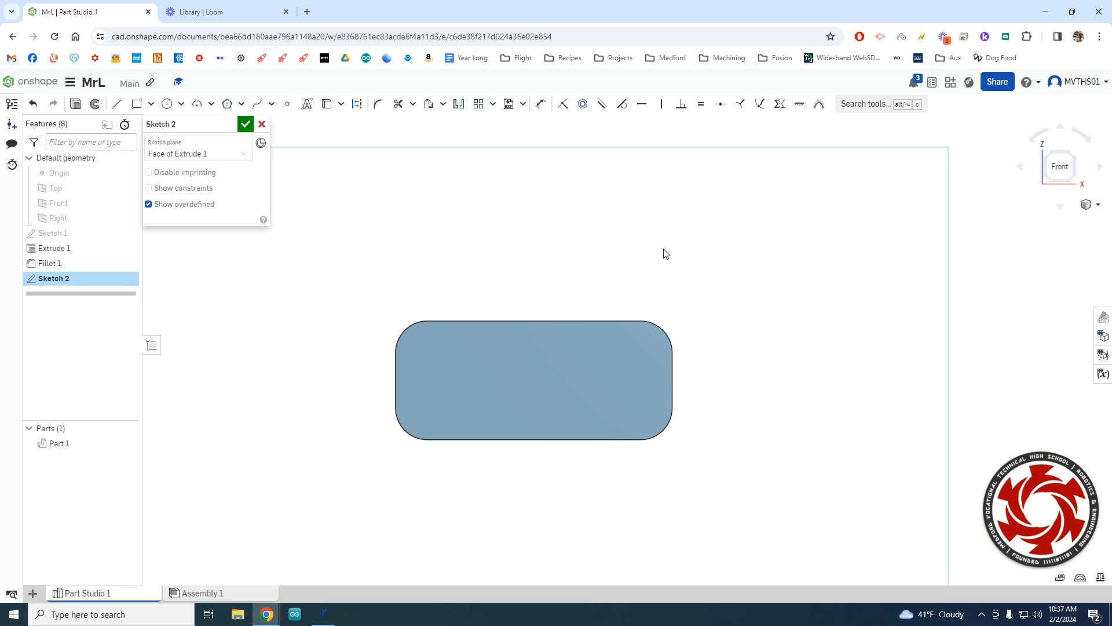
Place 'MRL' text in the Allerta Stencil font in a box across the plate face.
left_click(307, 105)
left_click_drag(436, 340, 644, 437)
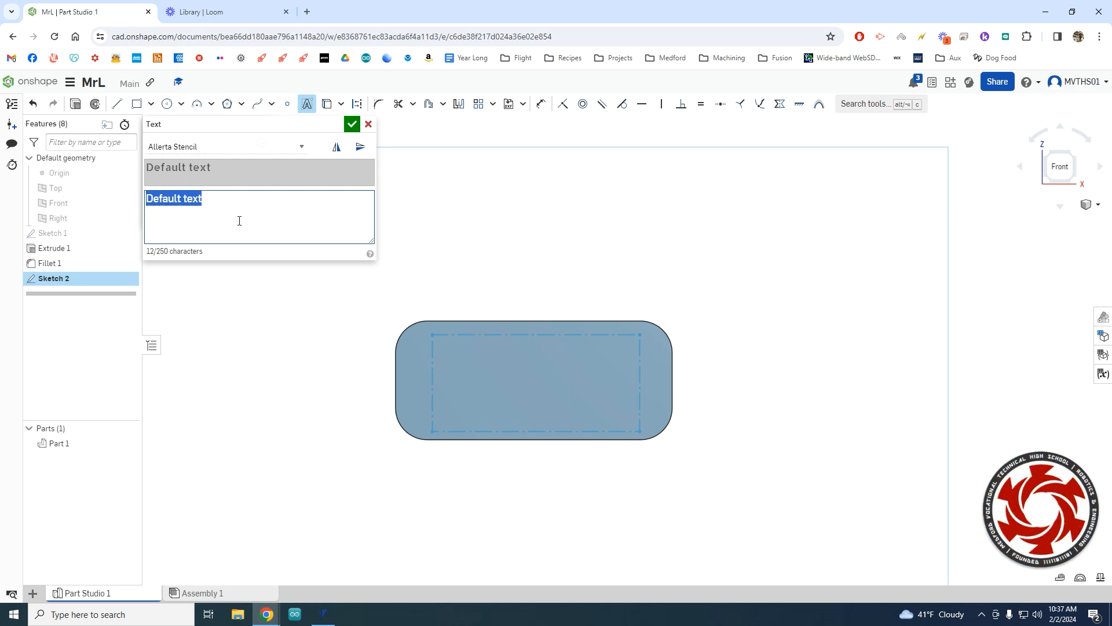
type("MRL")
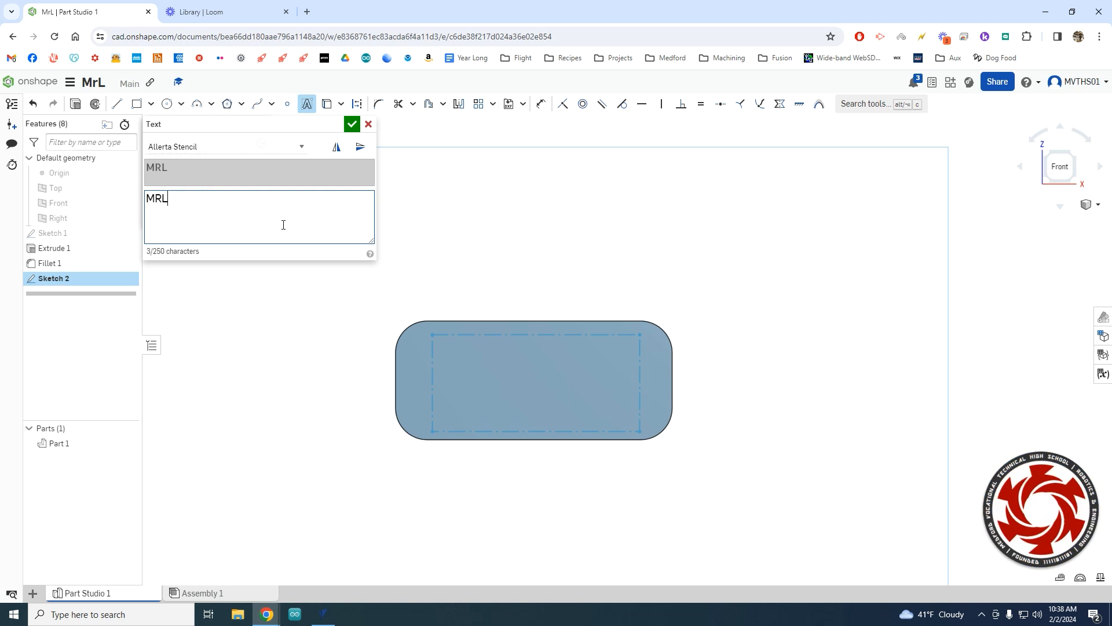
left_click(256, 147)
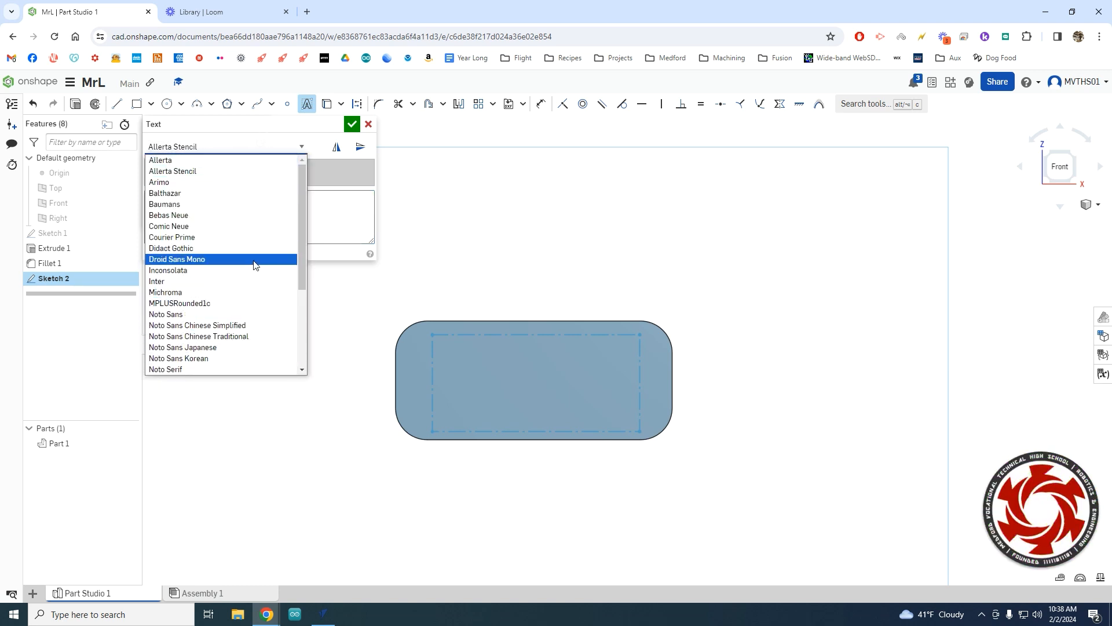
left_click(185, 174)
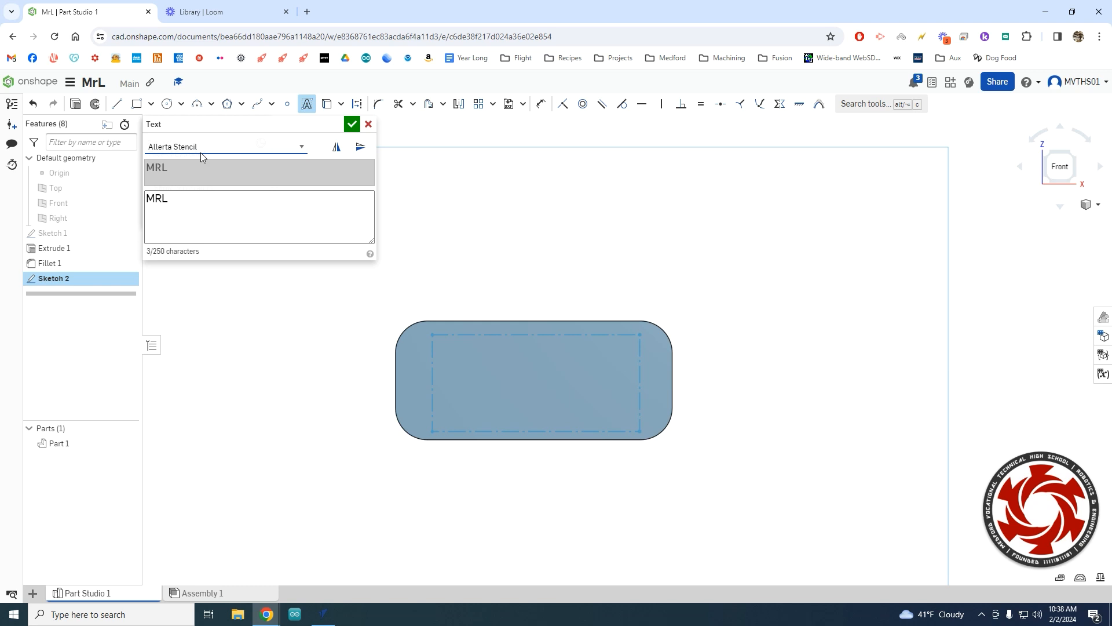
left_click(352, 125)
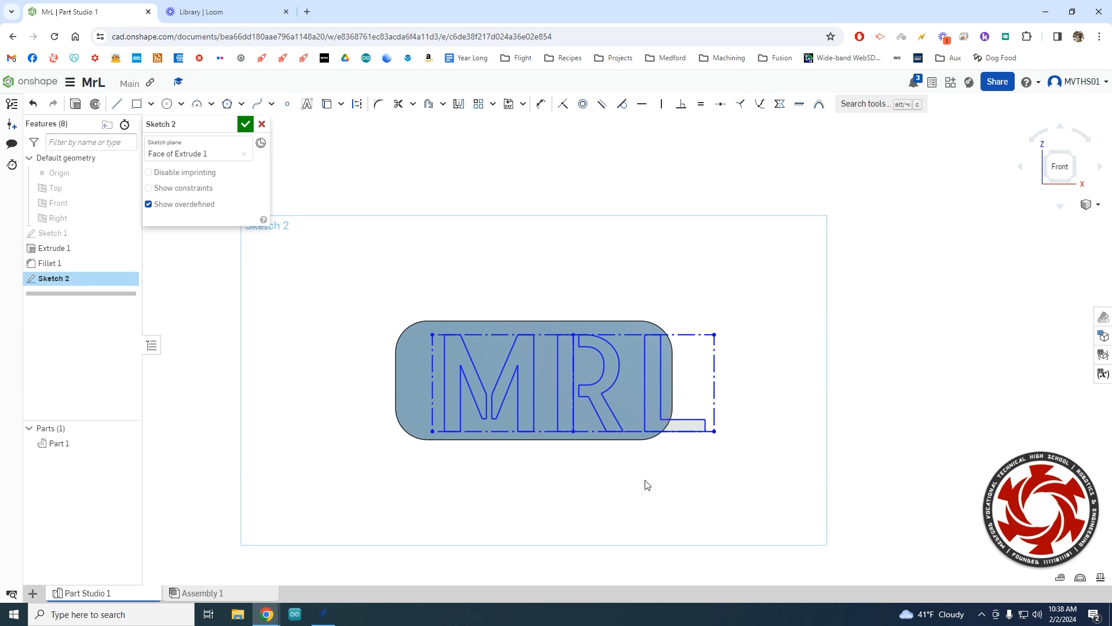
Dimension the text box width to 3.
left_click(539, 107)
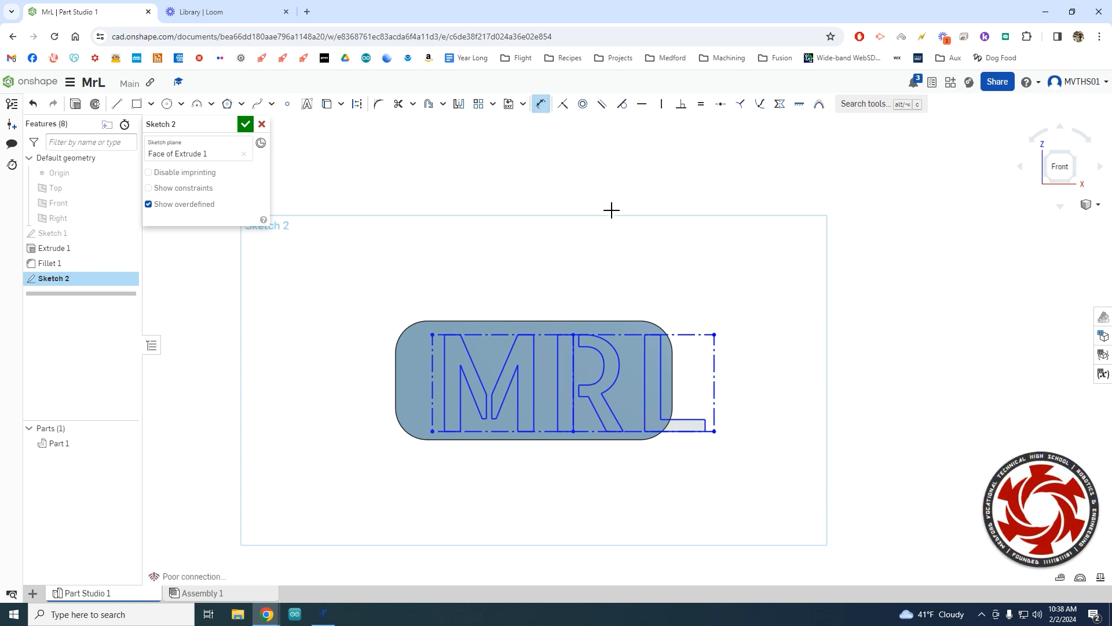
left_click(555, 336)
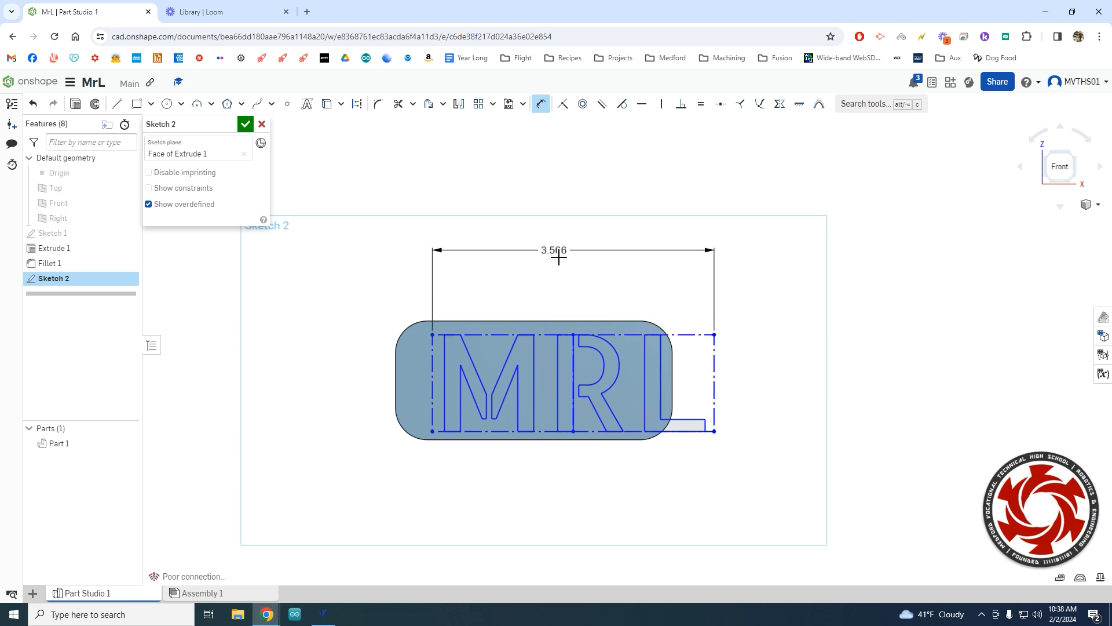
left_click(568, 232)
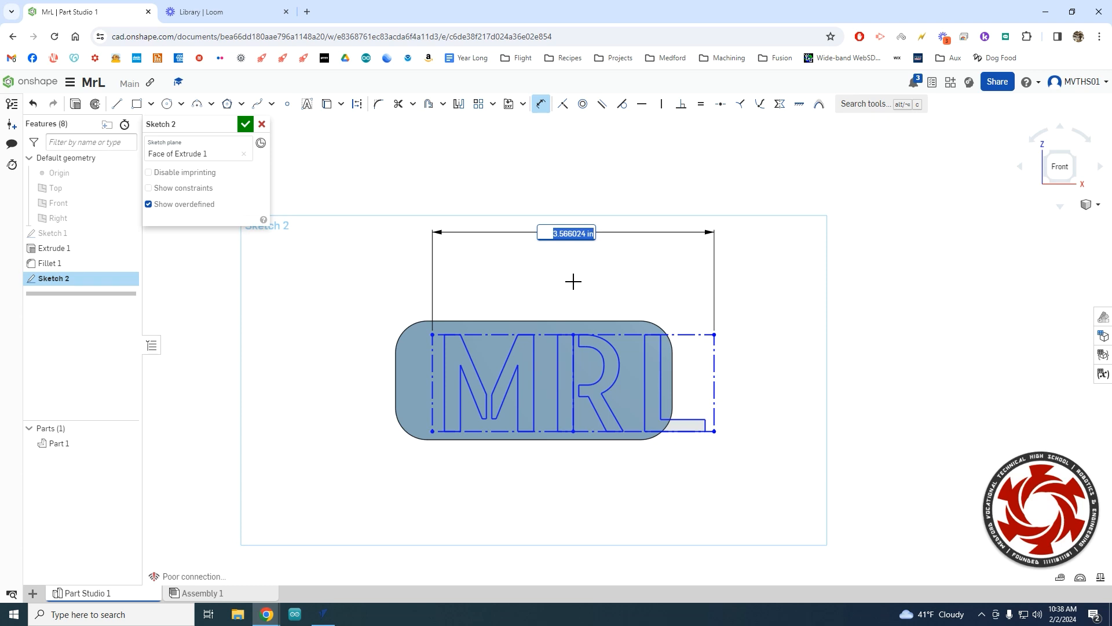
type("3")
key("Return")
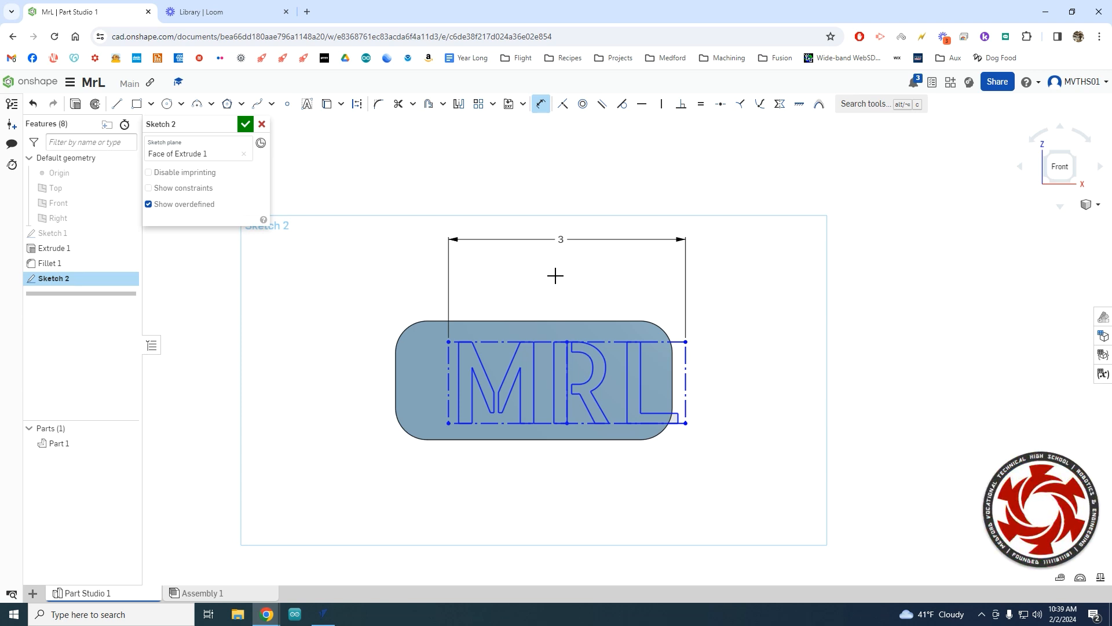
key("Escape")
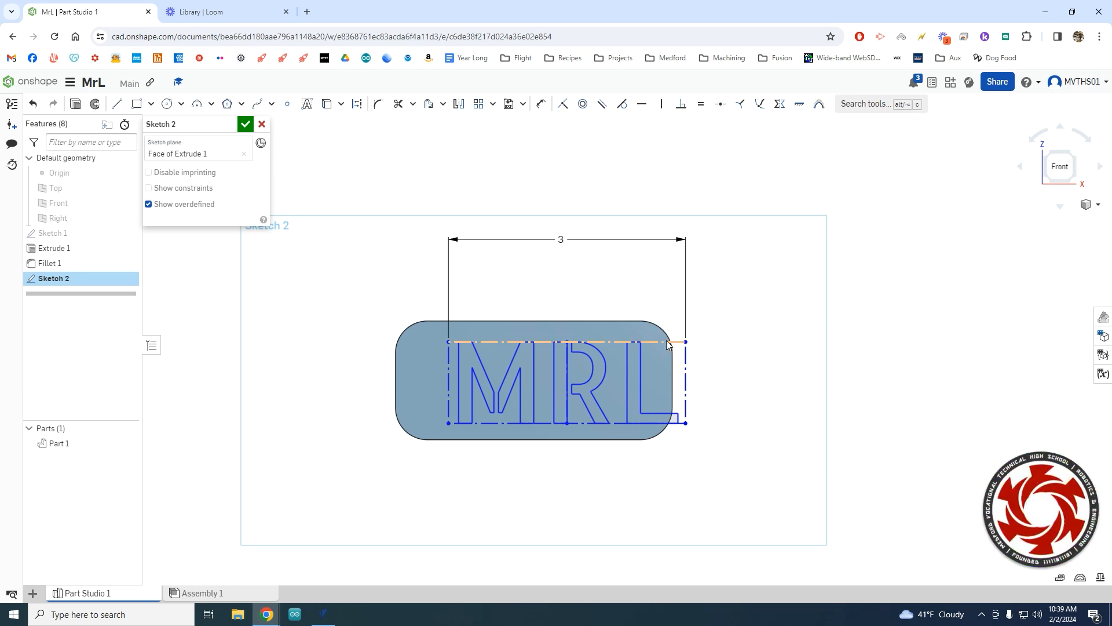
Drag the MRL text box left and down until it sits inside the plate outline.
left_click_drag(659, 341, 728, 312)
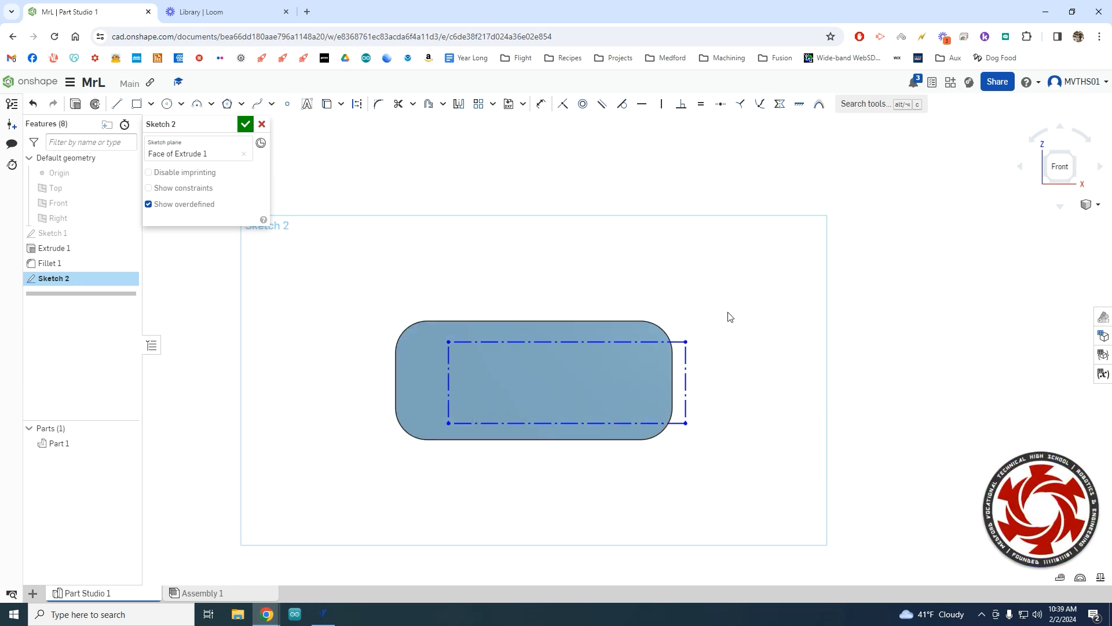
left_click_drag(686, 341, 649, 341)
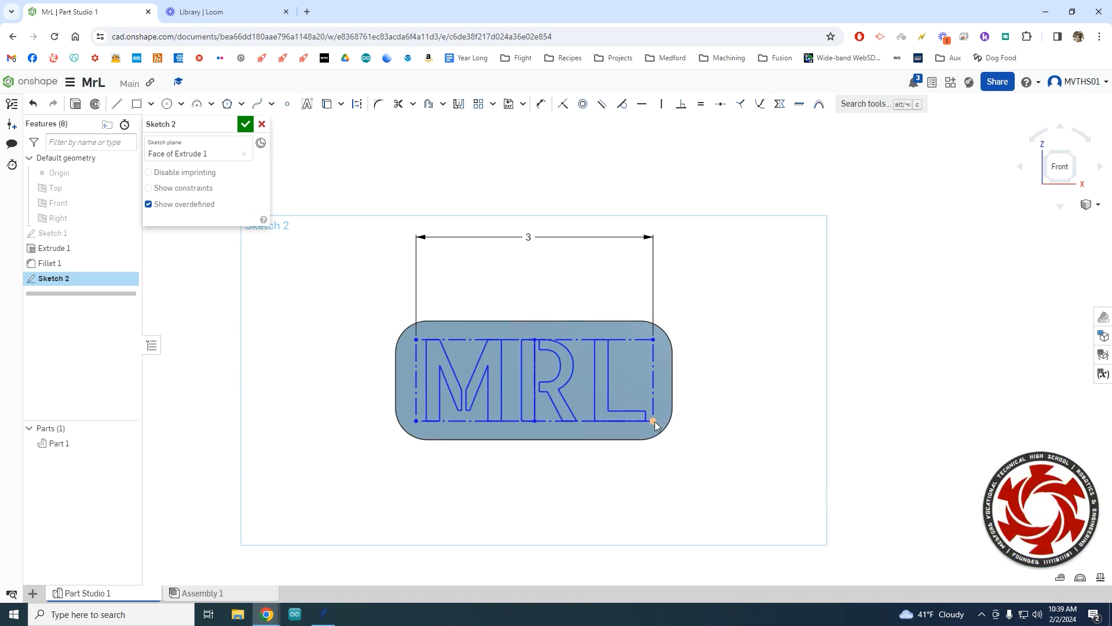
mouse_move(654, 422)
left_mouse_down()
mouse_move(642, 447)
mouse_move(760, 479)
mouse_move(561, 374)
mouse_move(860, 346)
mouse_move(711, 380)
mouse_move(693, 422)
mouse_move(653, 424)
left_mouse_up()
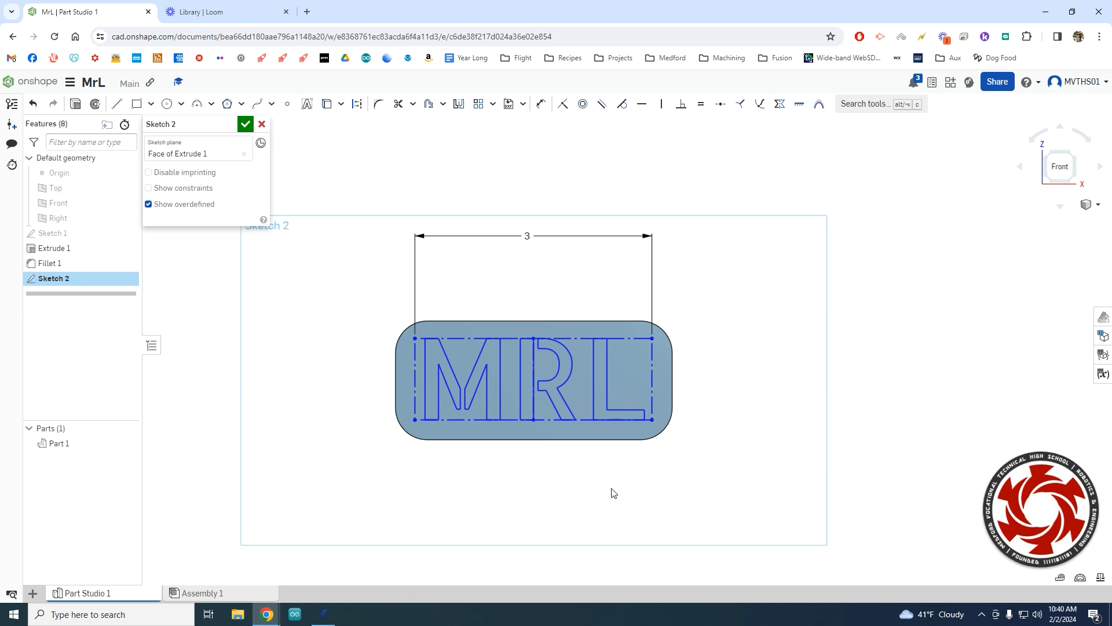
left_click(552, 401)
Edit the stencil text, replacing MRL with a first name.
right_click(551, 399)
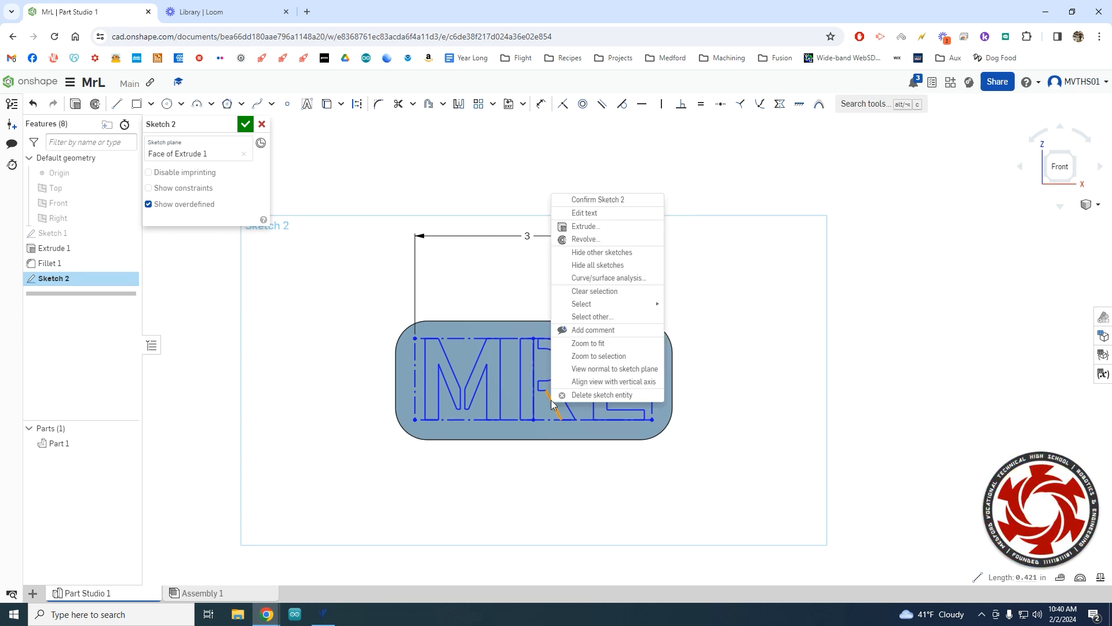
left_click(596, 214)
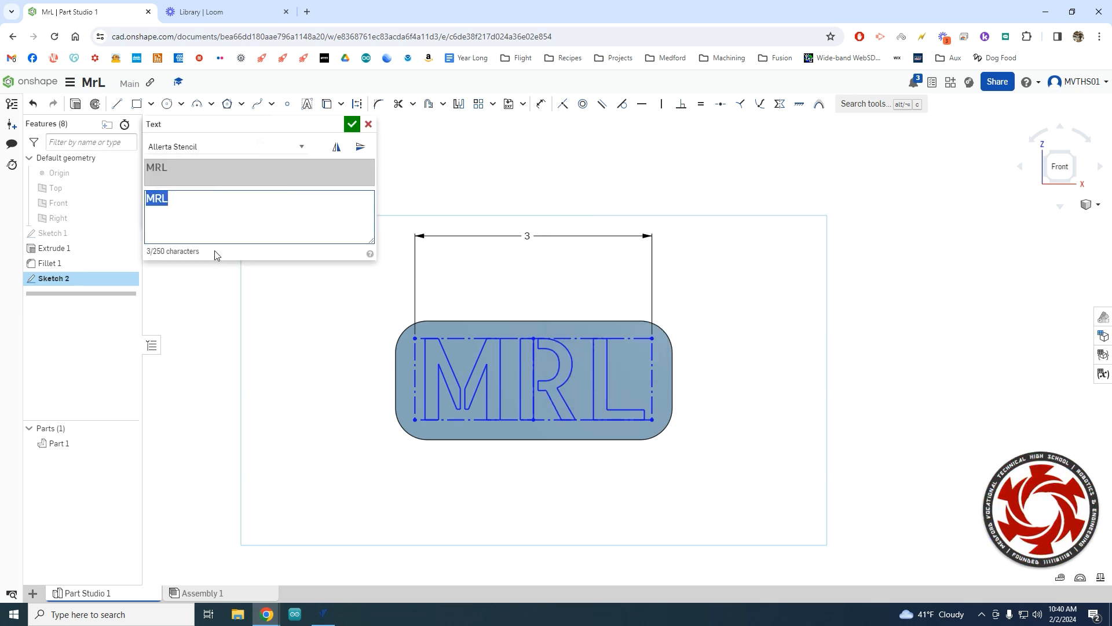
type("Arthur")
left_click(352, 124)
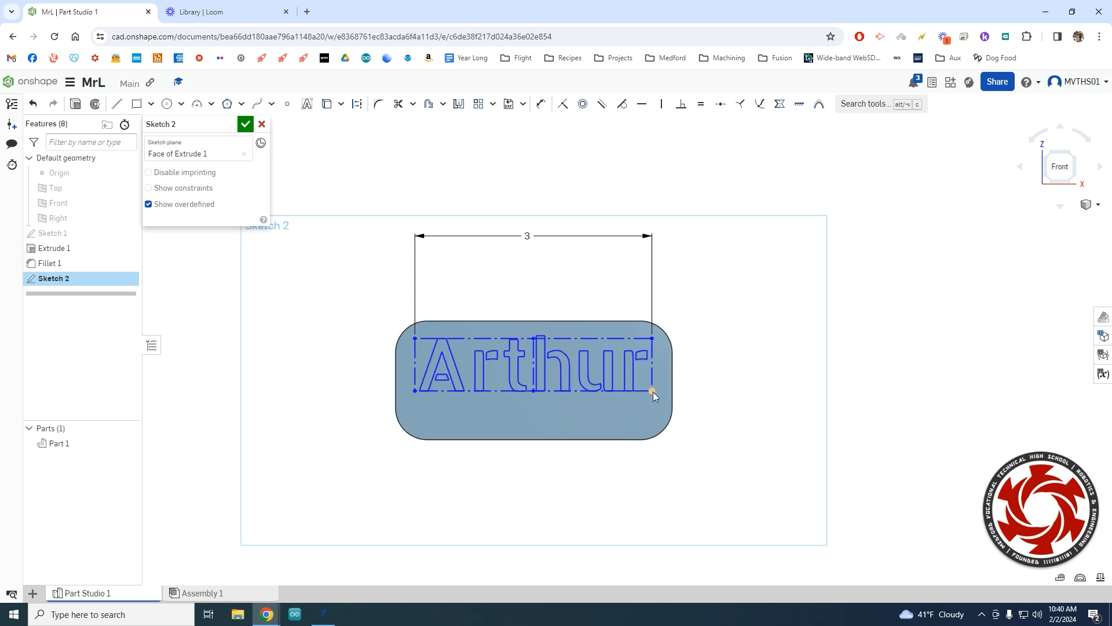
Drag the text box's bottom-right corner down to lower the name on the plate.
left_click_drag(655, 391, 653, 408)
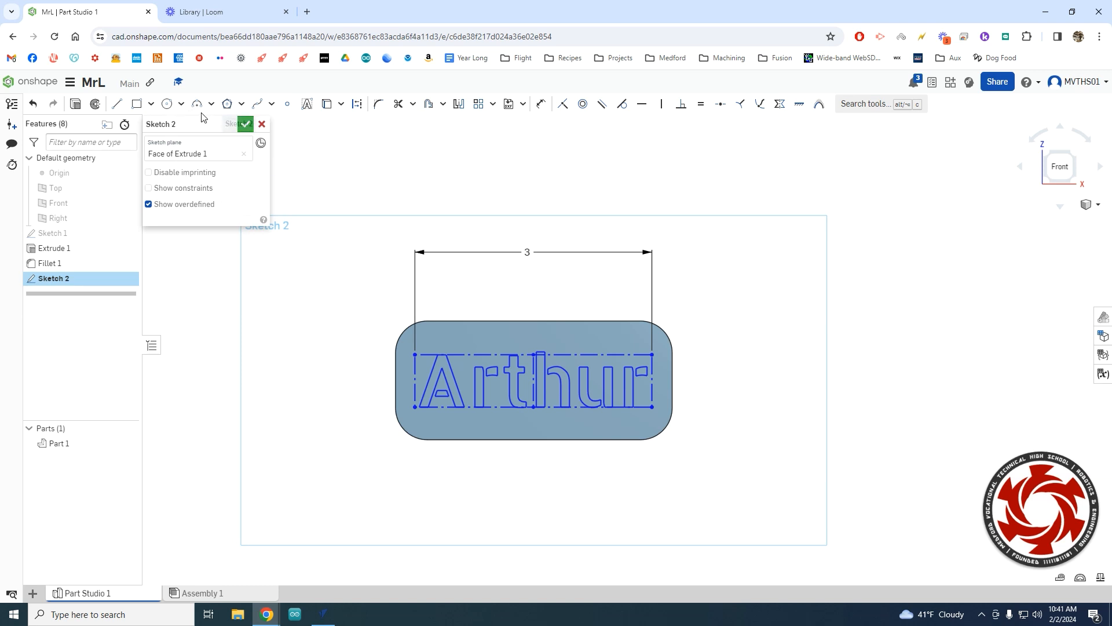
Draw a 0.25-diameter centre-point circle and drag it into the plate's upper right corner.
left_click(166, 105)
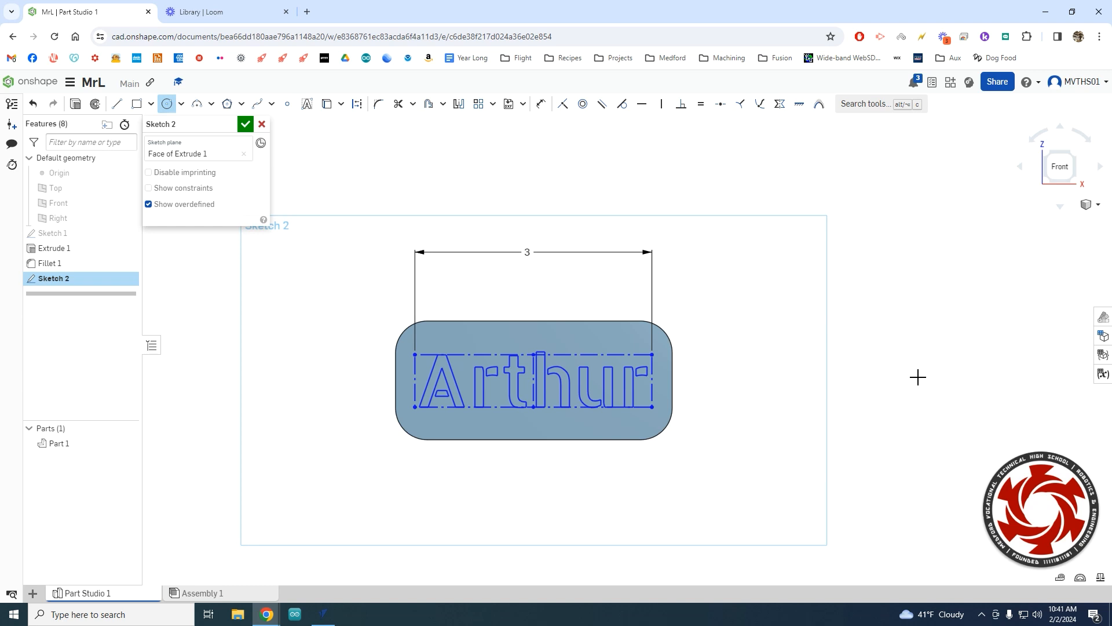
scroll(683, 324, "down", 5)
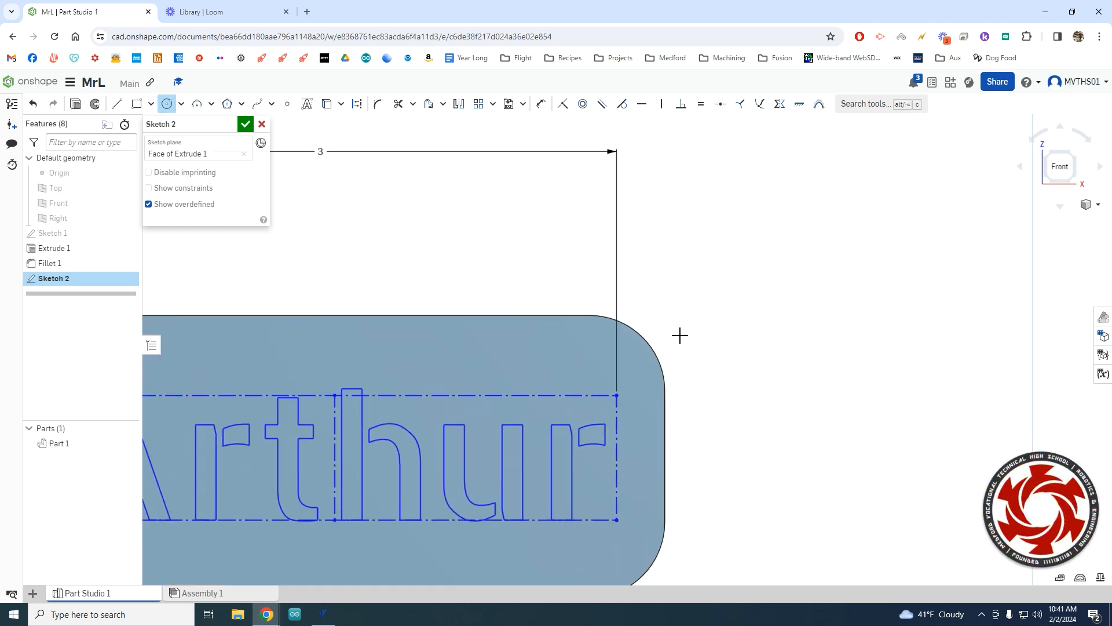
left_click(586, 357)
left_click(567, 351)
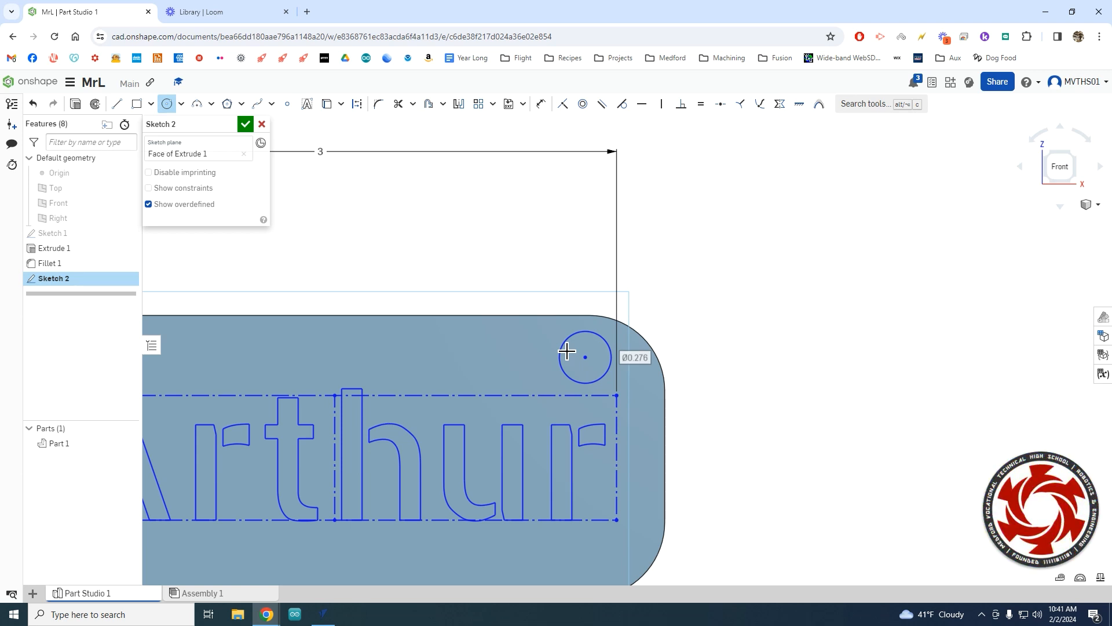
type(".25")
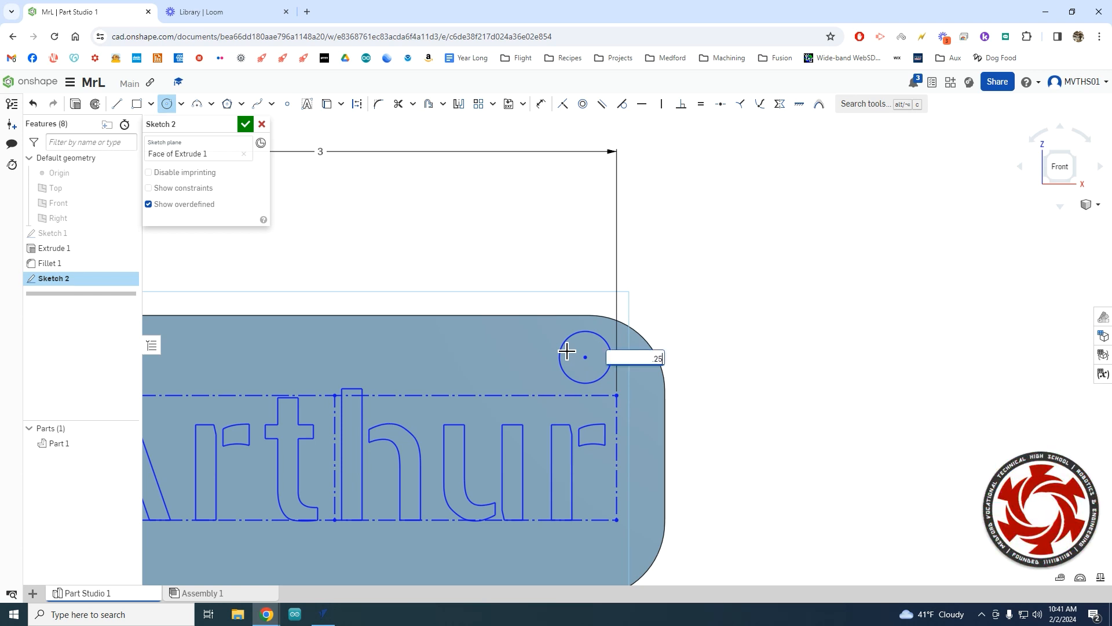
key("Return")
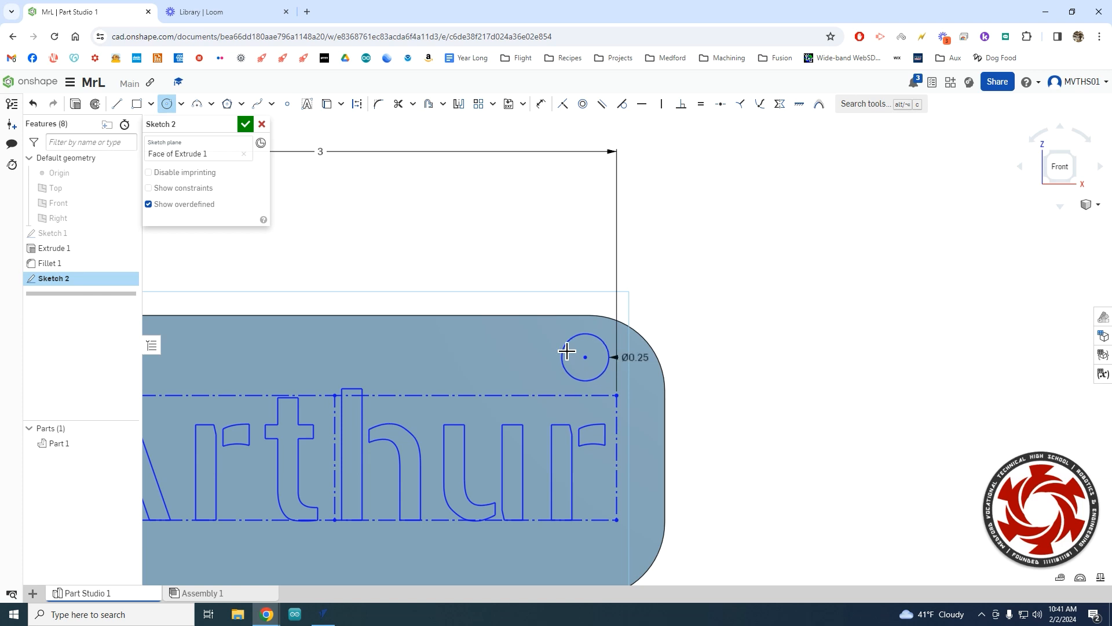
scroll(735, 442, "down", 2)
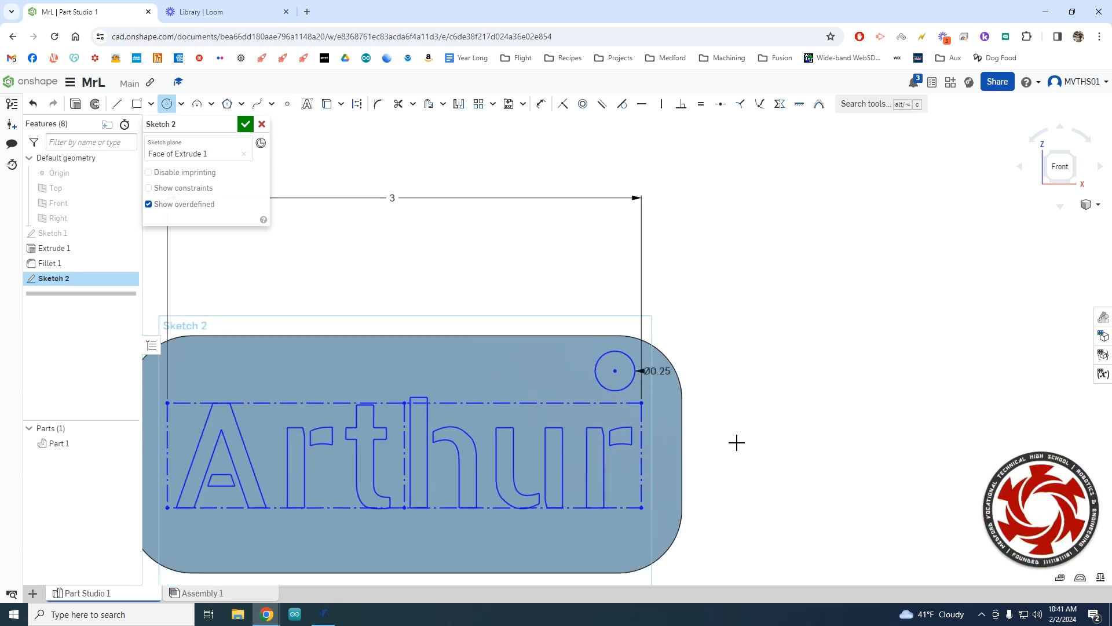
scroll(771, 422, "down", 1)
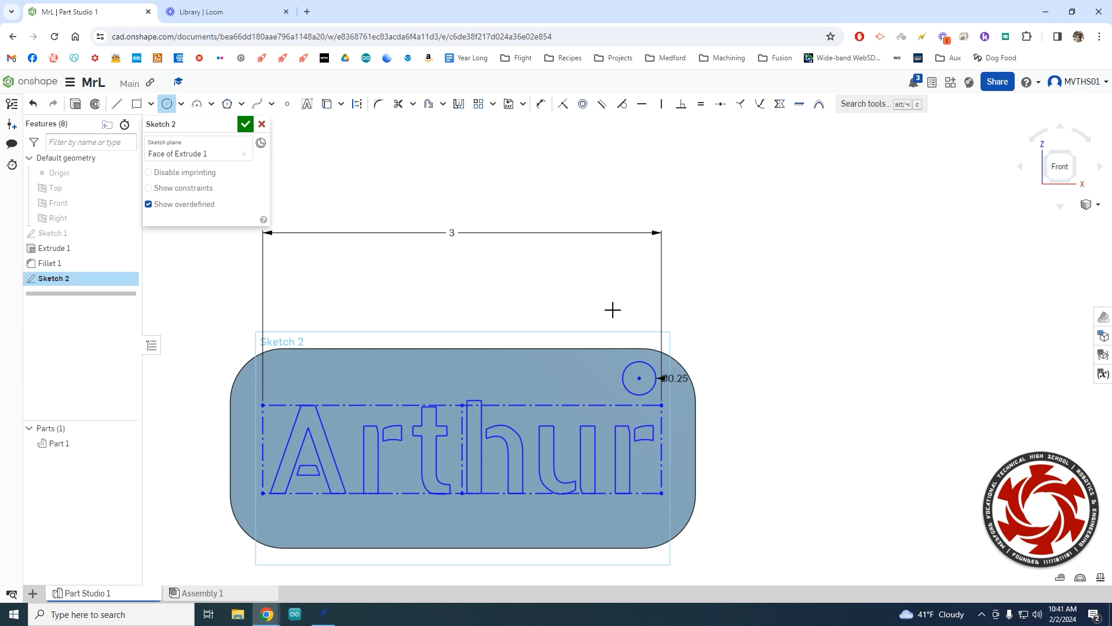
key("Escape")
mouse_move(637, 379)
left_mouse_down()
mouse_move(622, 383)
mouse_move(649, 378)
mouse_move(557, 368)
mouse_move(484, 382)
mouse_move(624, 391)
mouse_move(657, 382)
left_mouse_up()
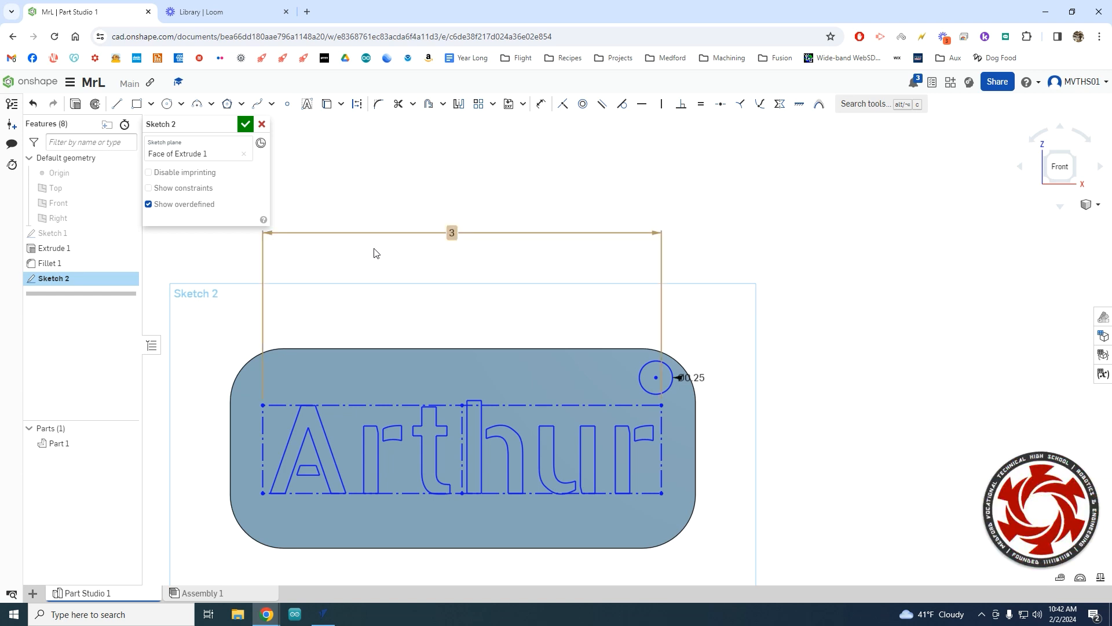
Close Sketch 2 with the Arthur text and hole circle, then orbit slightly off front.
left_click(246, 124)
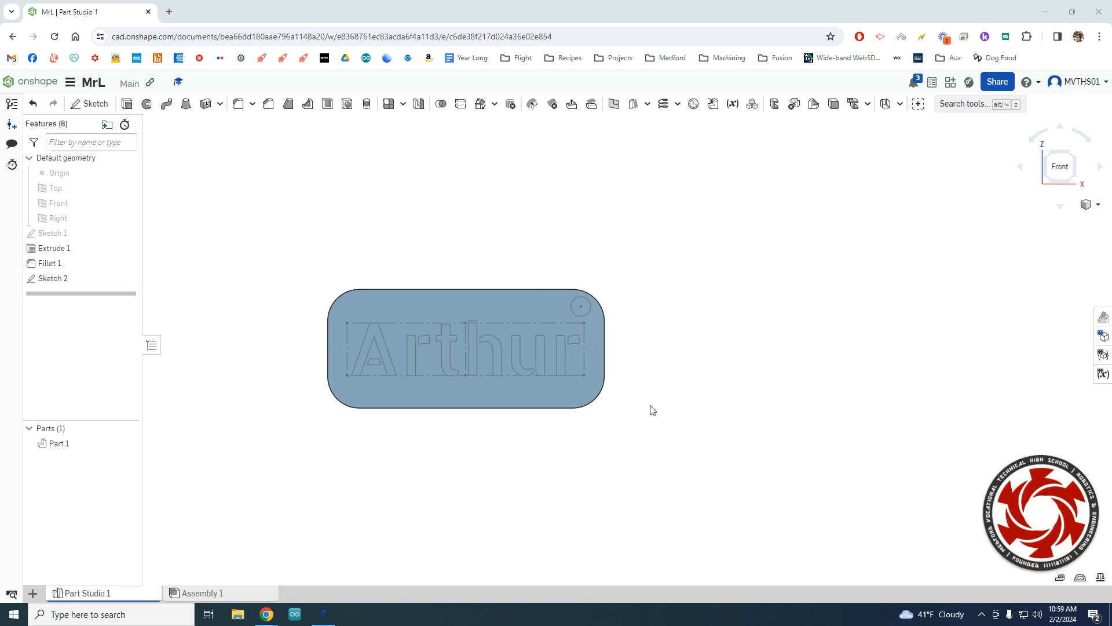
right_click_drag(651, 409, 627, 377)
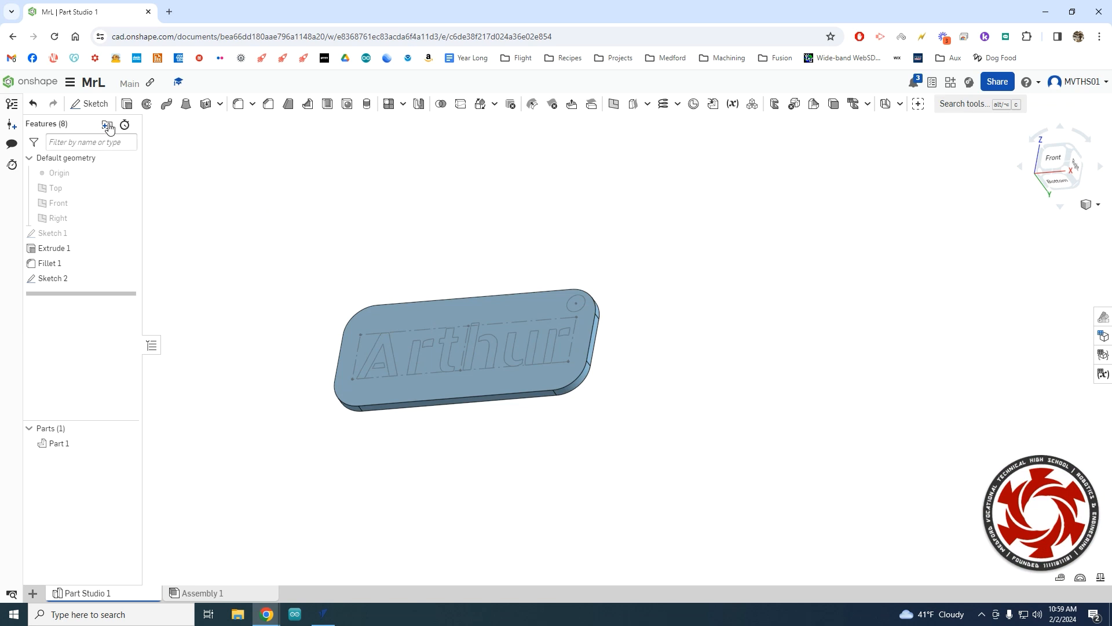
Extrude Sketch 2's Arthur text and hole regions as a Remove cut through the plate.
left_click(128, 106)
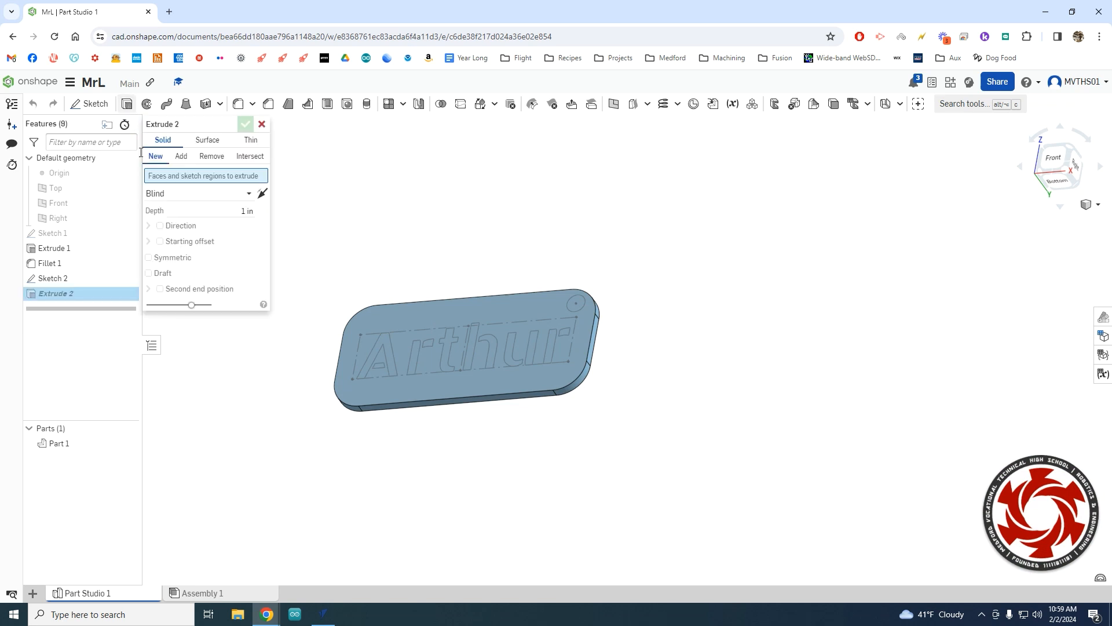
left_click(444, 312)
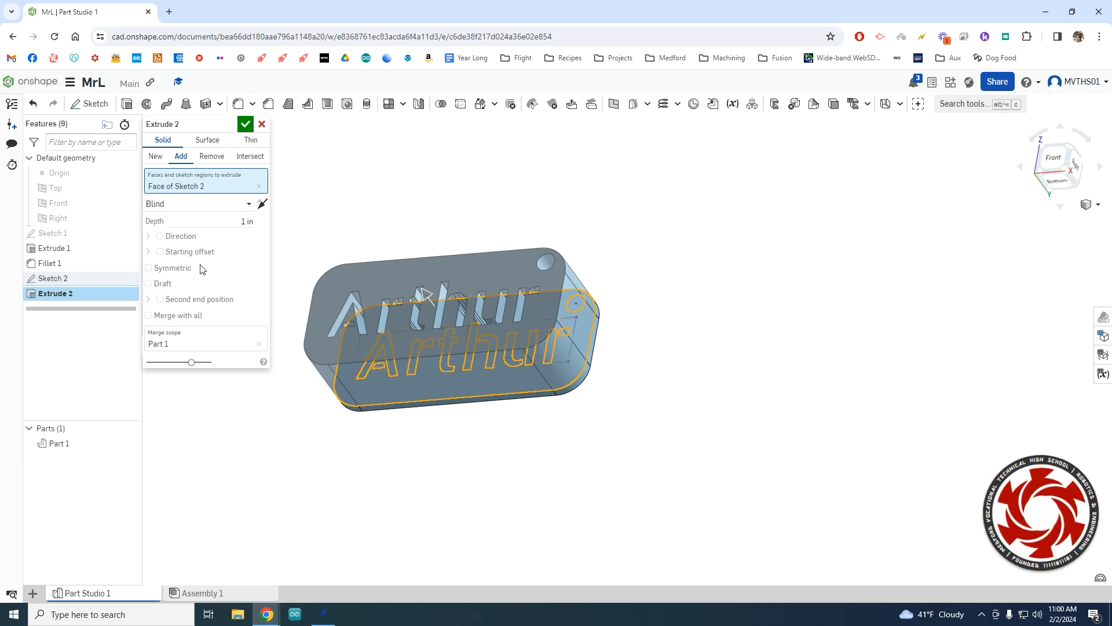
left_click(261, 125)
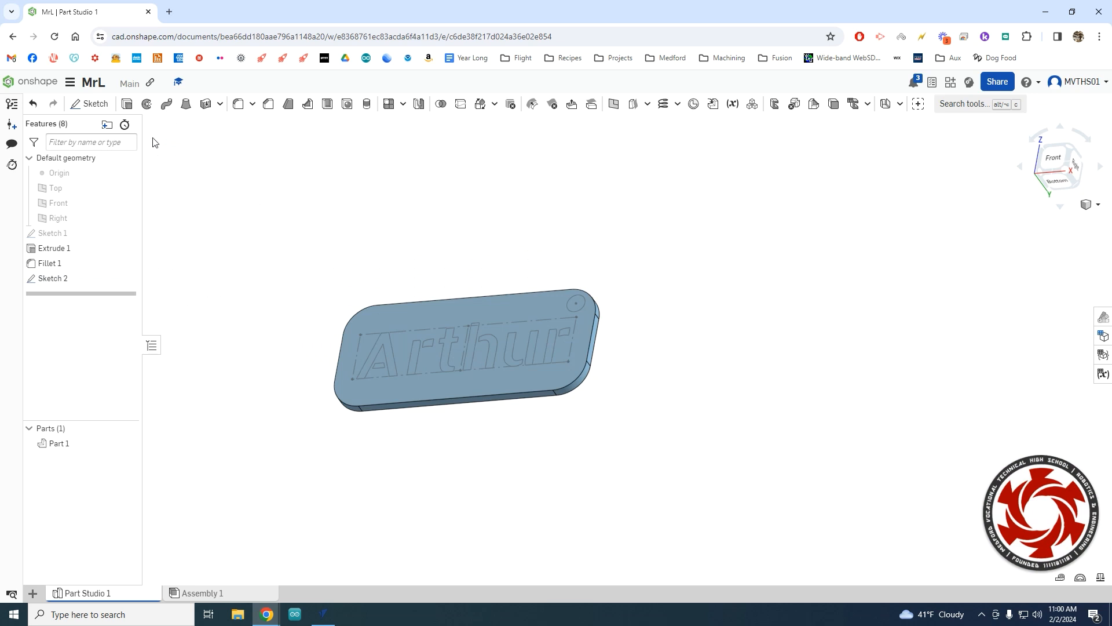
left_click(127, 104)
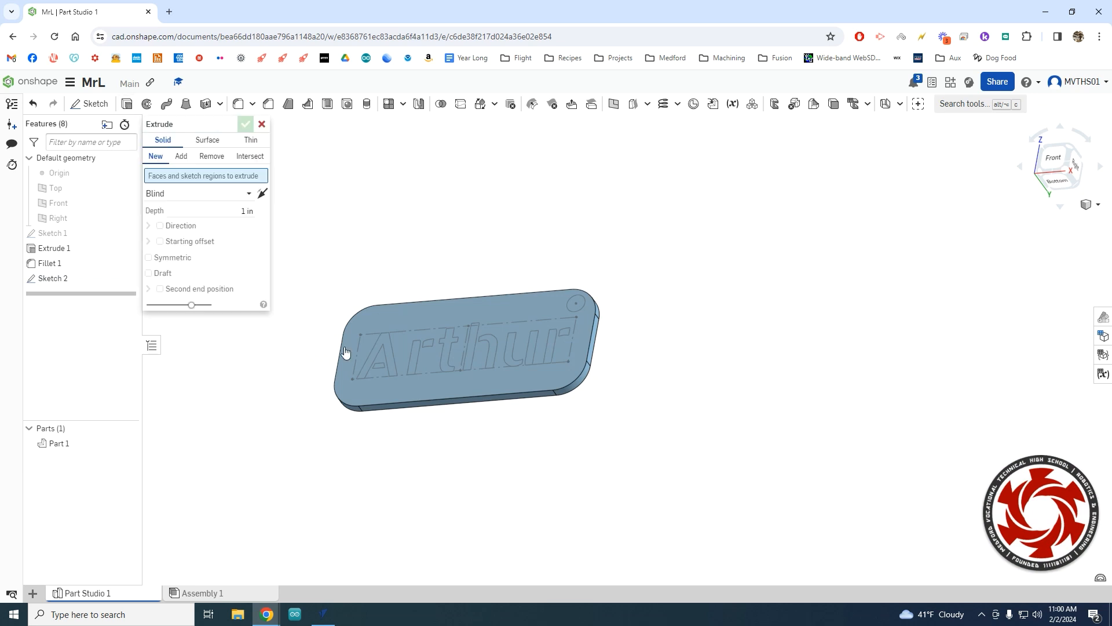
left_click(391, 351)
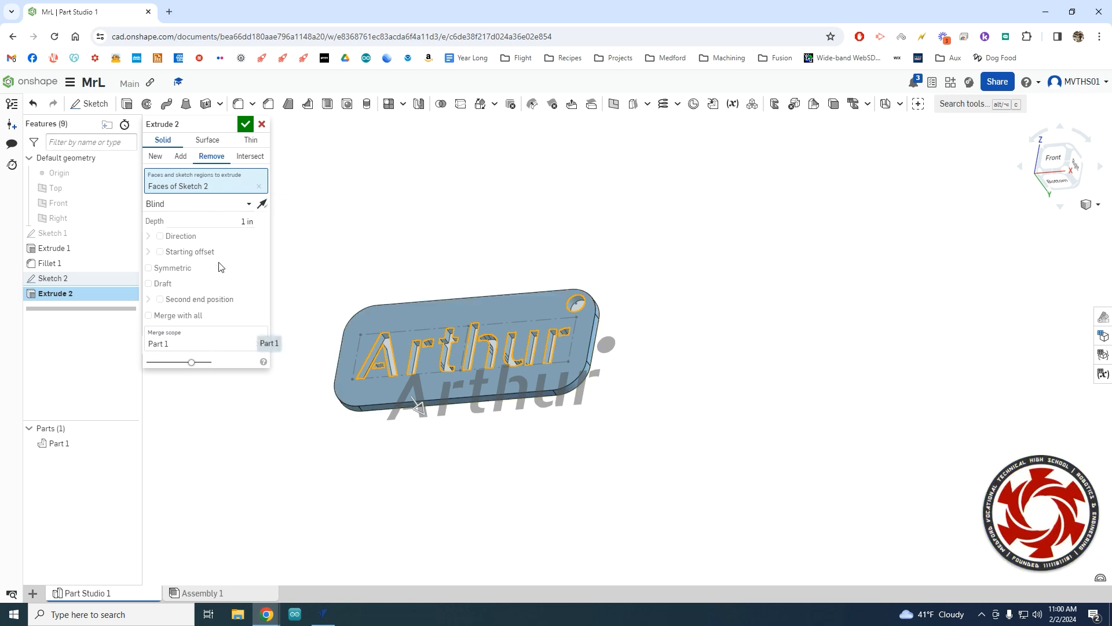
left_click(245, 130)
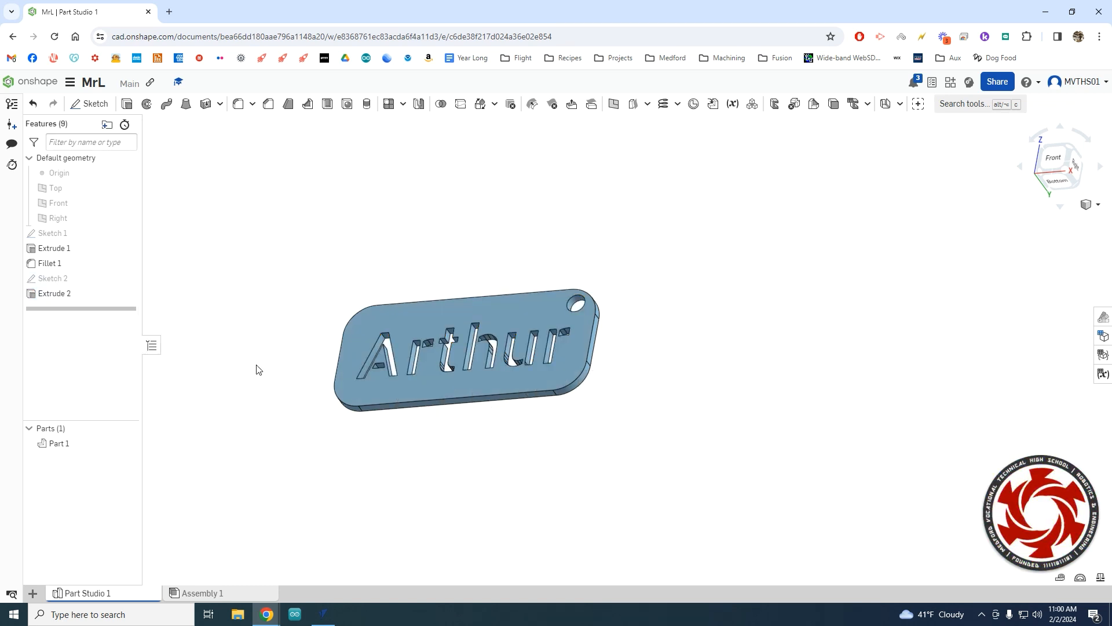
Orbit the keychain back to a front view of the cut lettering and hole.
right_click_drag(269, 372, 277, 398)
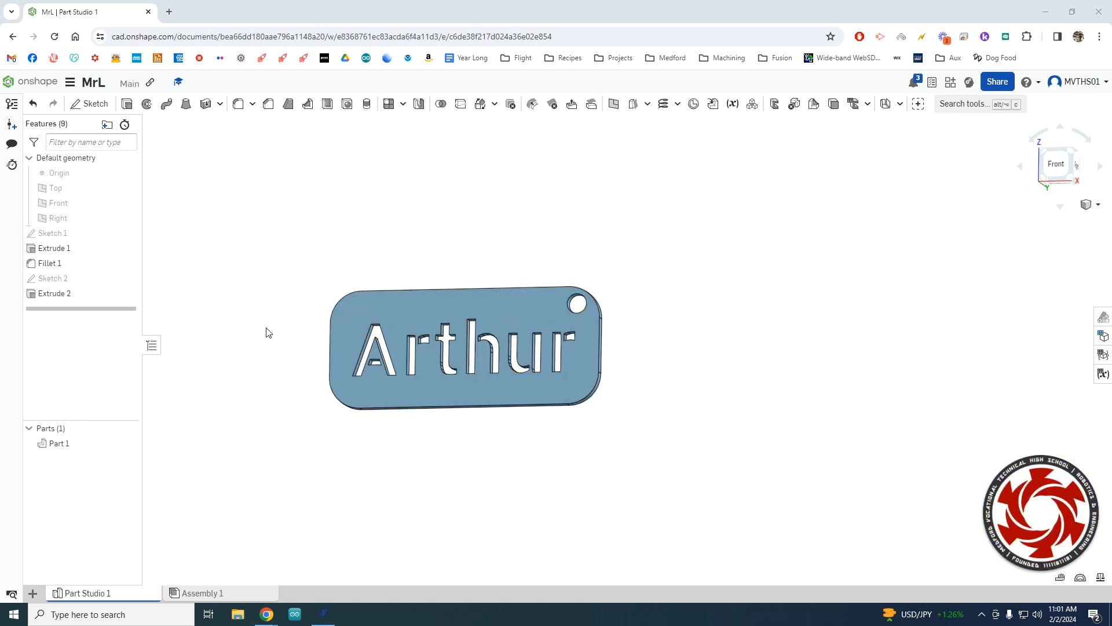
double_click(69, 278)
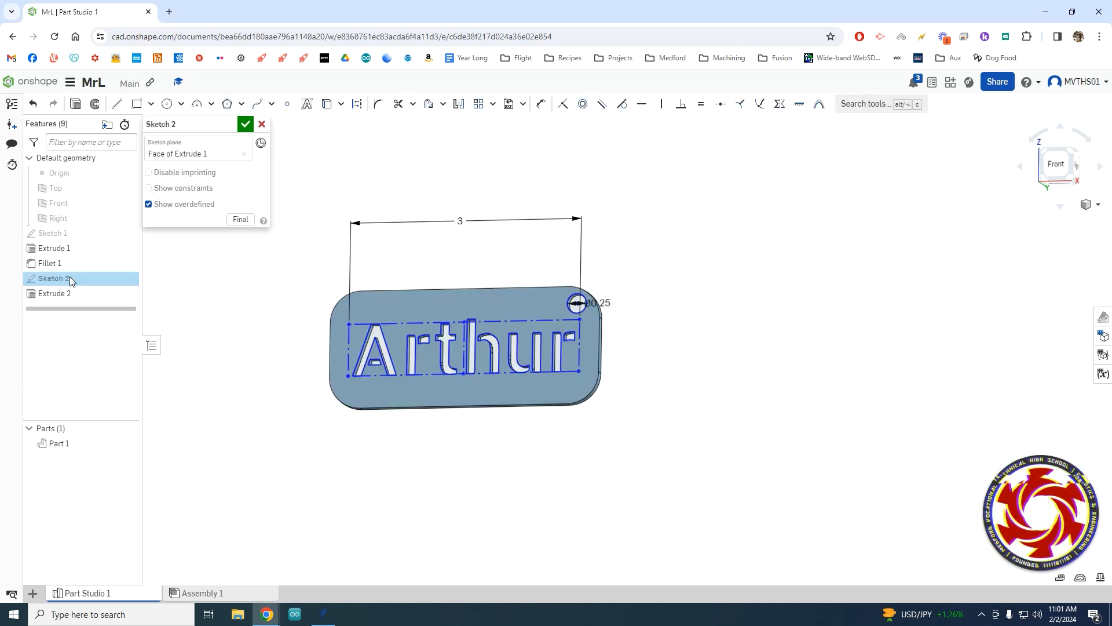
right_click(416, 346)
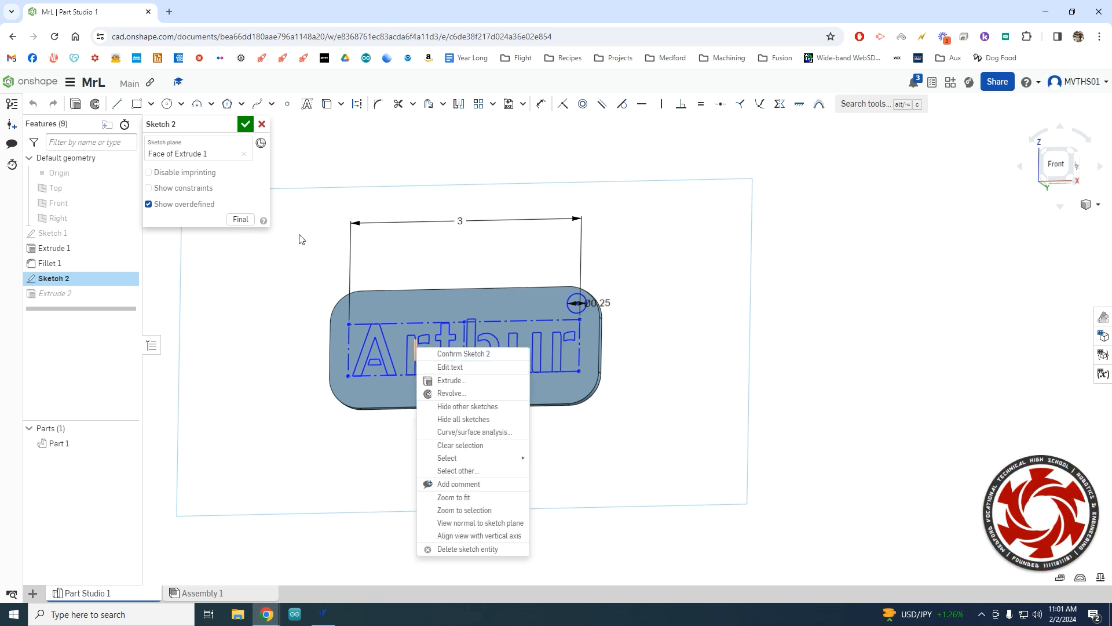
left_click(247, 126)
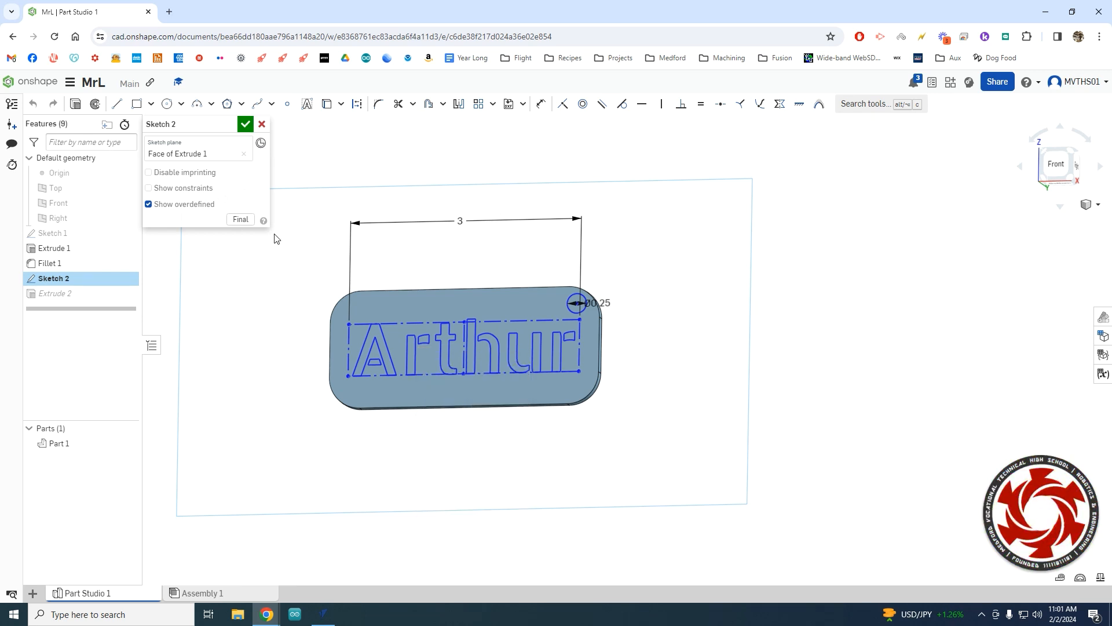
left_click(246, 123)
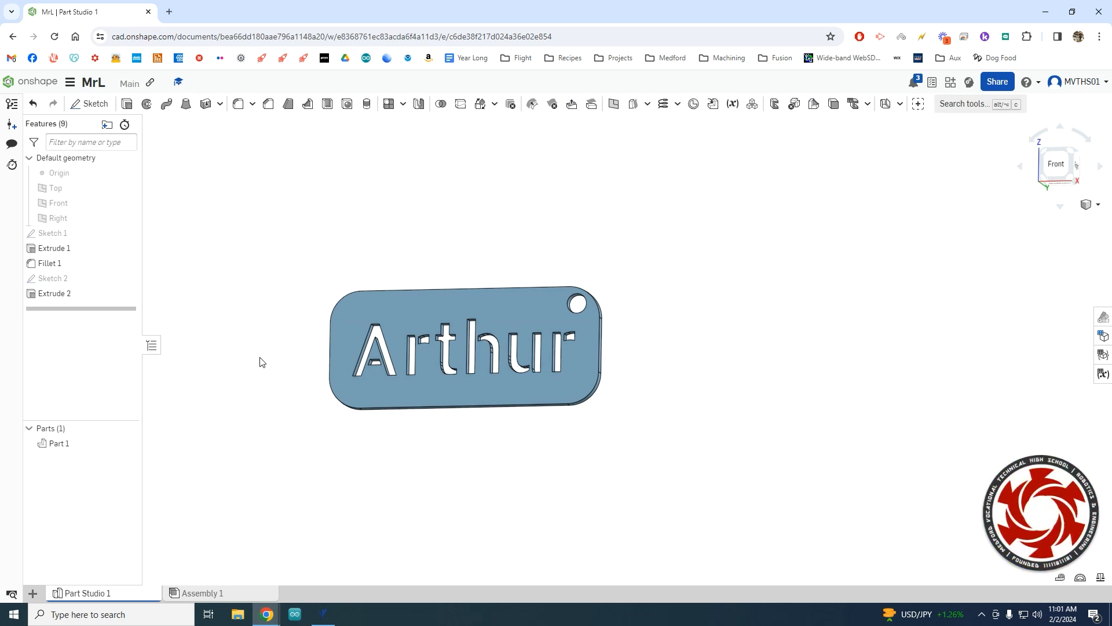
right_click_drag(260, 363, 470, 443)
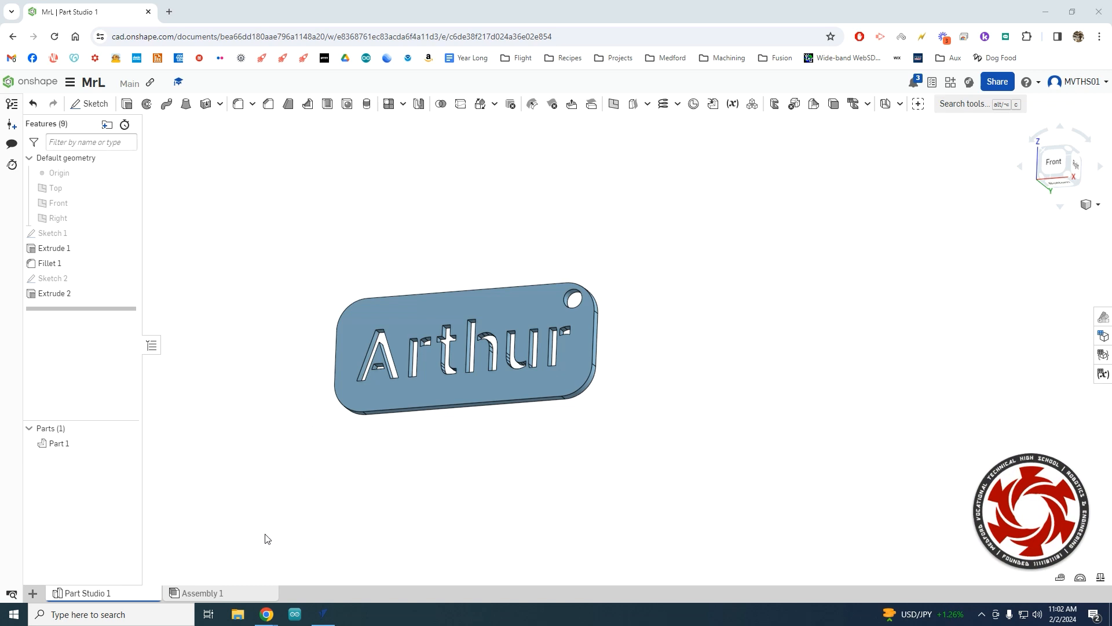
Start a new Drawing 1 of the keychain with Create Drawing.
left_click(32, 594)
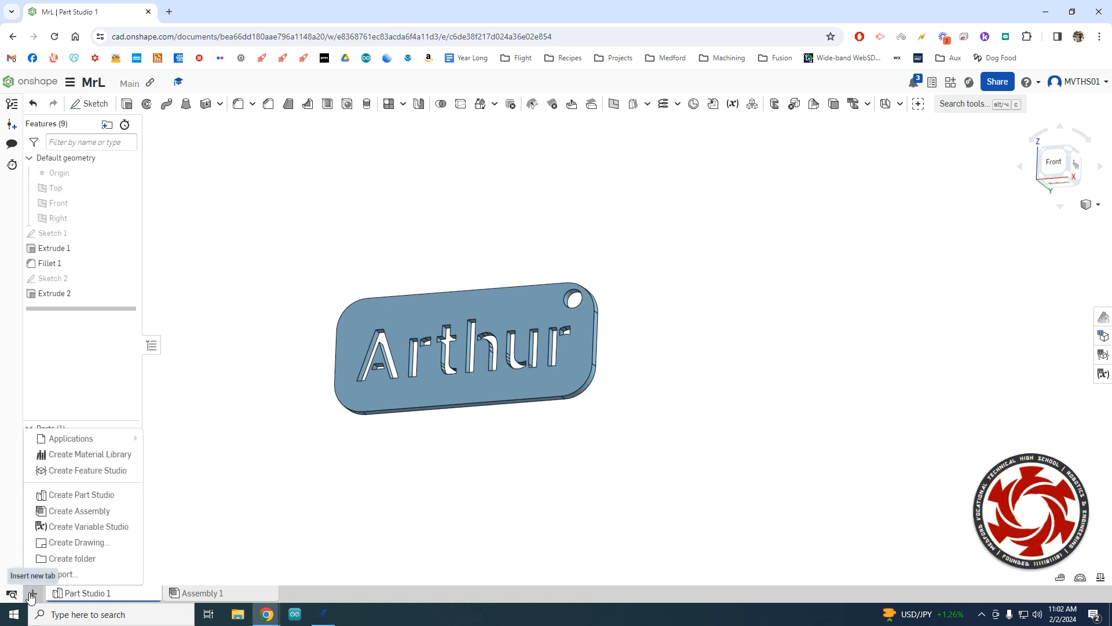
left_click(100, 543)
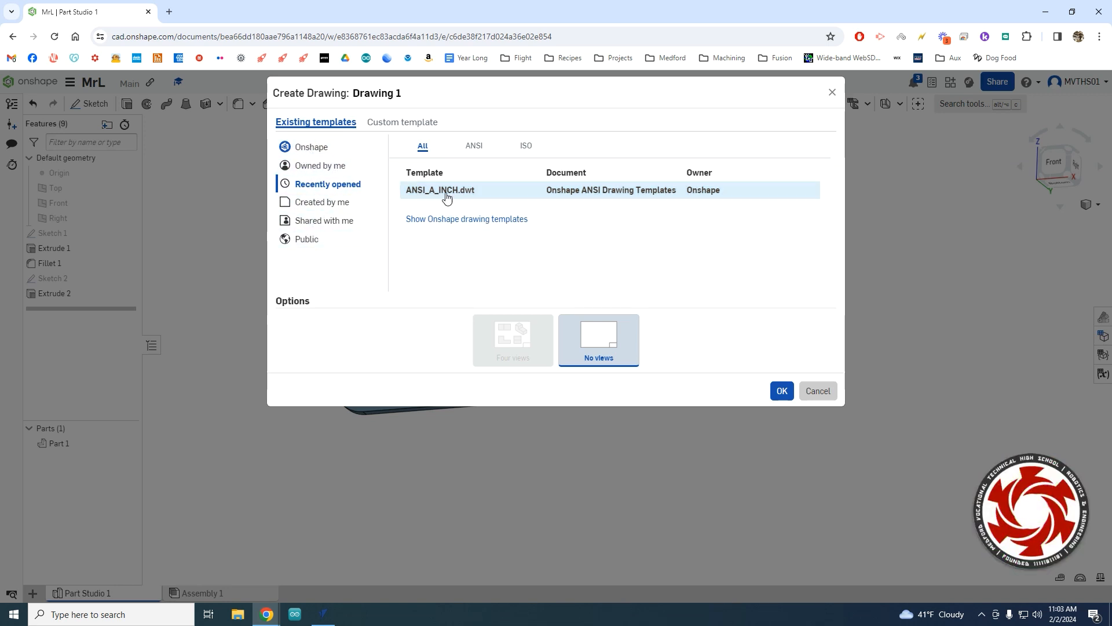
Create Drawing 1 from a custom template with Border and Titleblock set to Do not include.
left_click(394, 123)
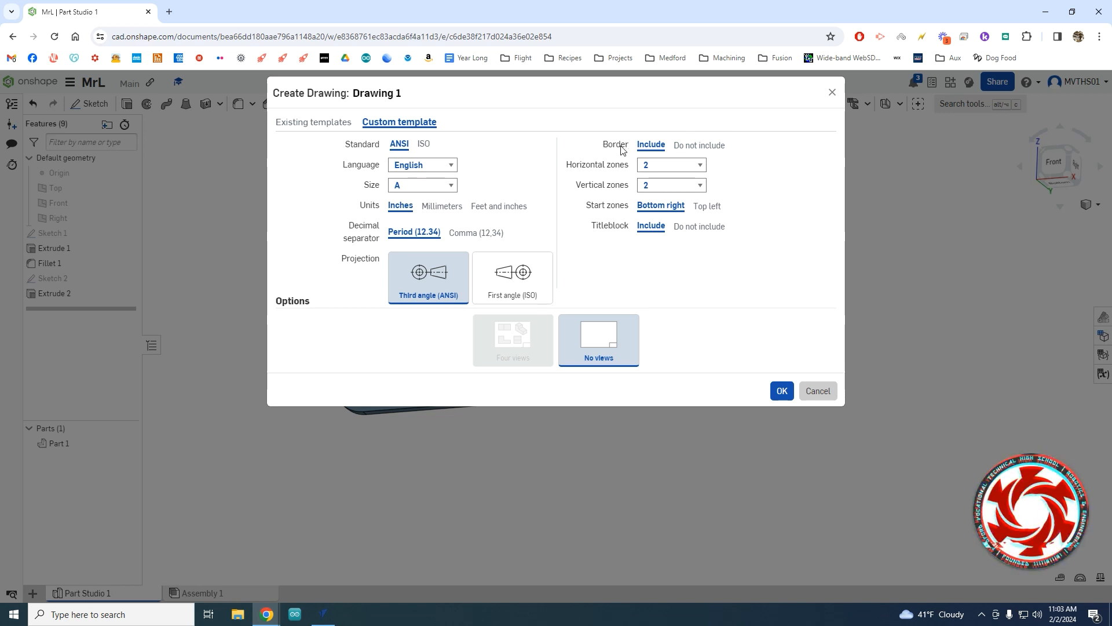
left_click(700, 149)
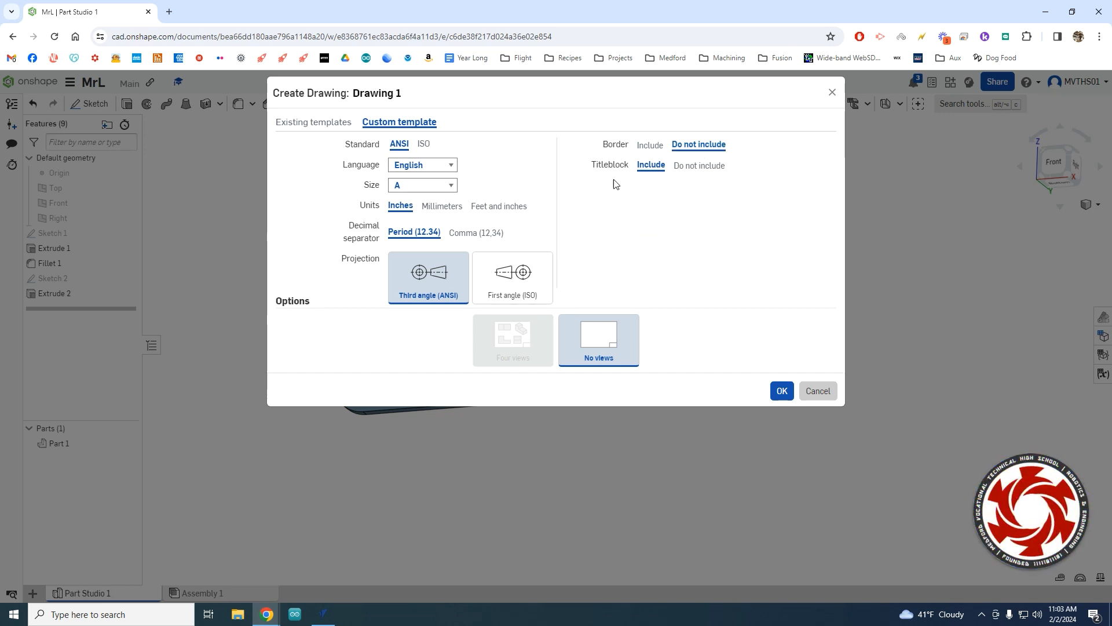
left_click(700, 165)
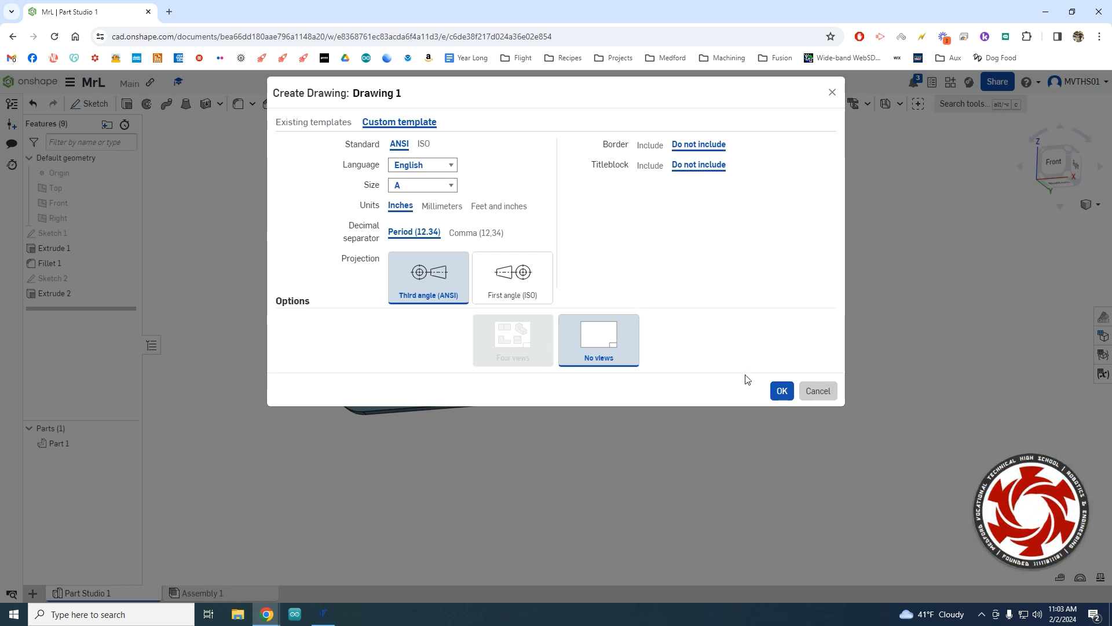
left_click(782, 392)
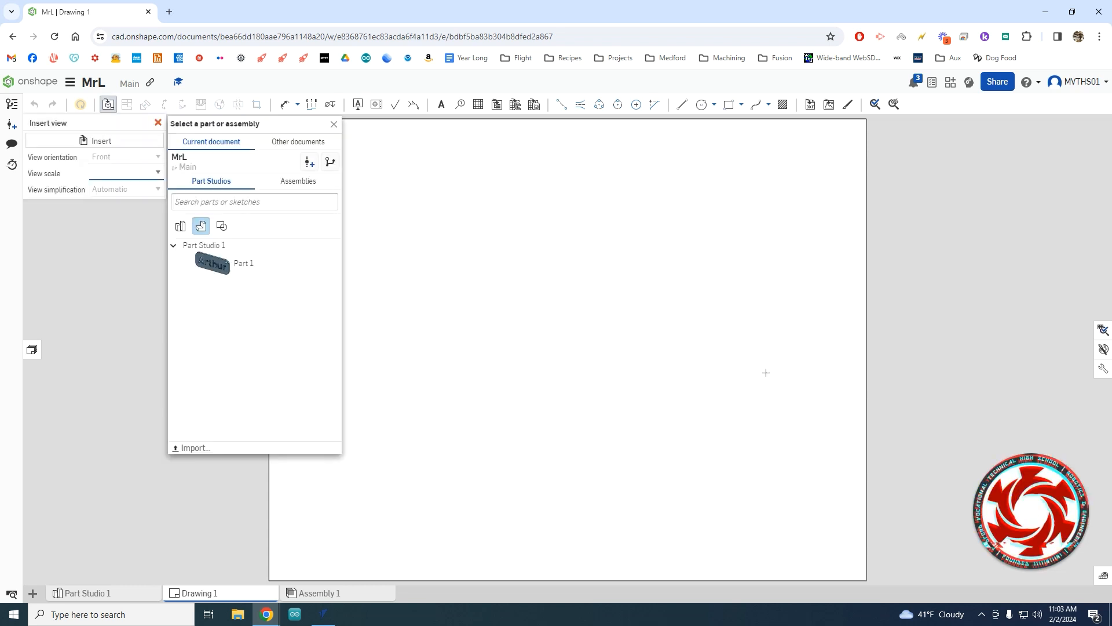
Place a 1:1 front view of Part 1 near the centre of Sheet1.
left_click(241, 265)
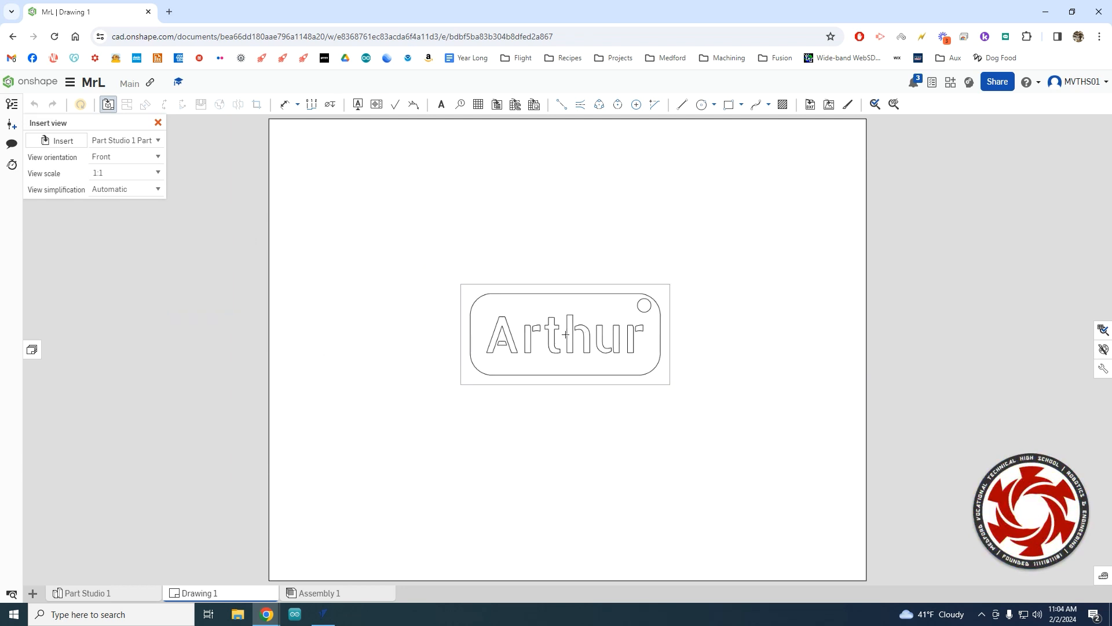
left_click(566, 334)
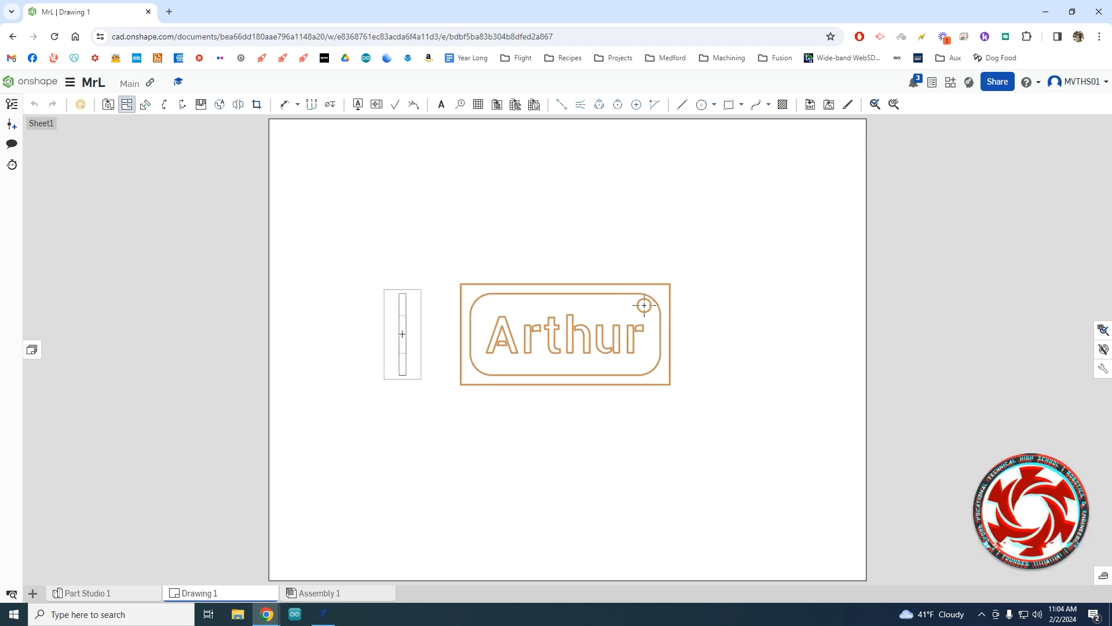
Cancel the projected side view, keeping only the front view, and zoom to inspect it.
key("Escape")
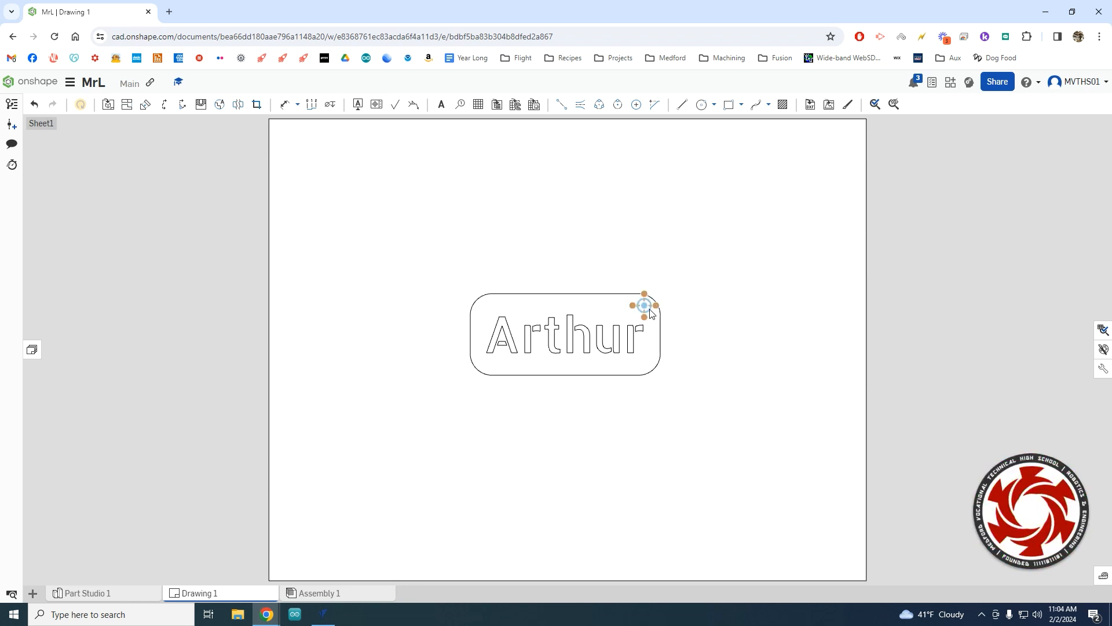
scroll(654, 311, "up", 2)
scroll(653, 308, "up", 4)
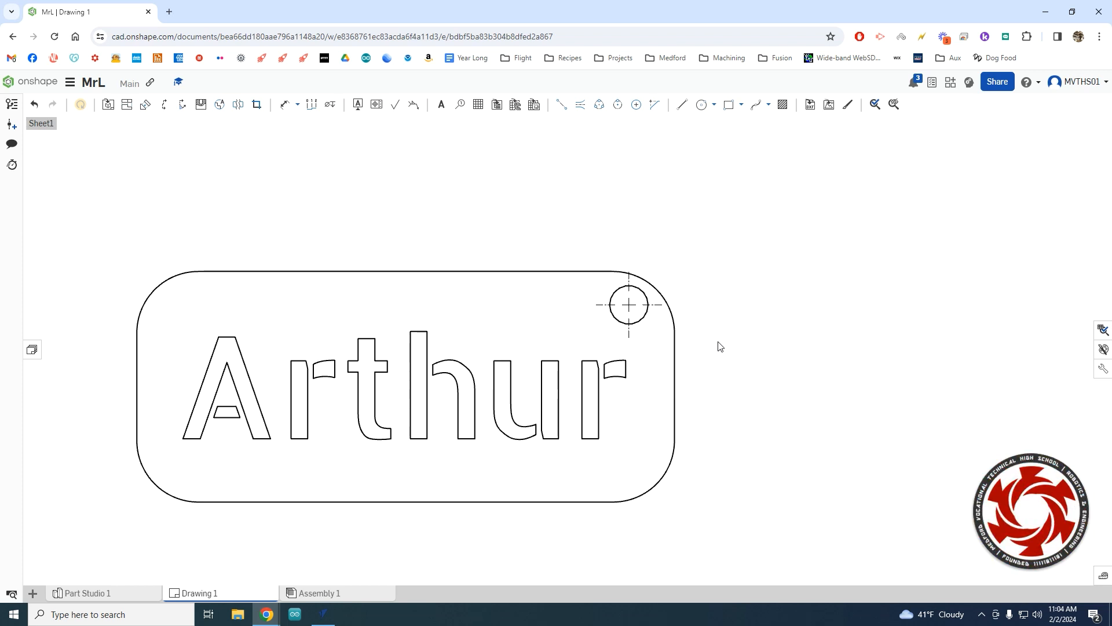
scroll(720, 346, "down", 3)
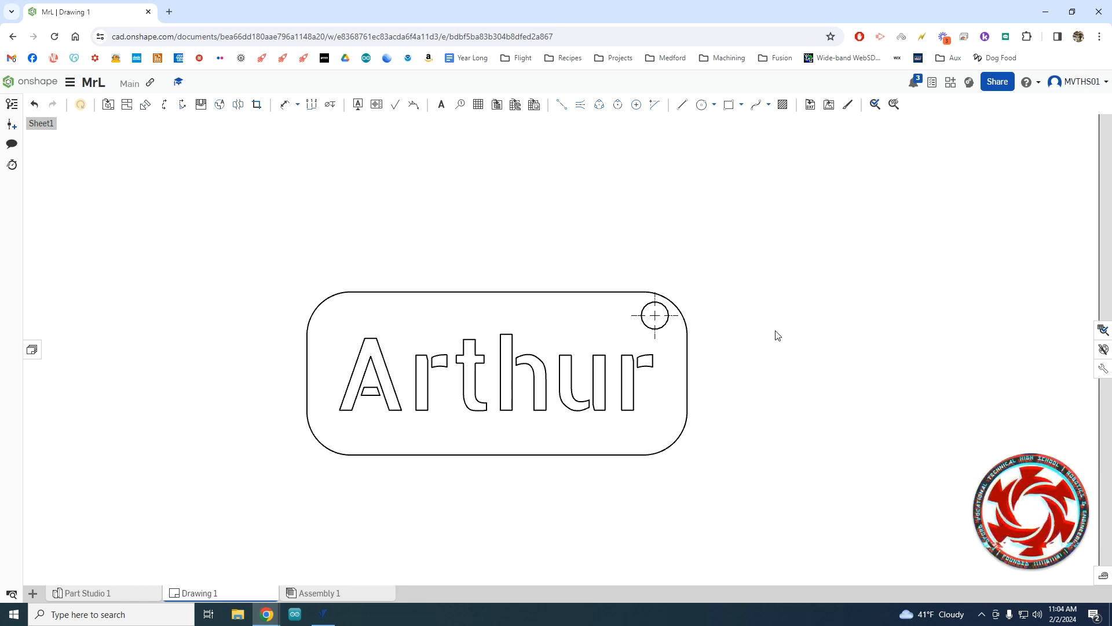
scroll(753, 347, "down", 3)
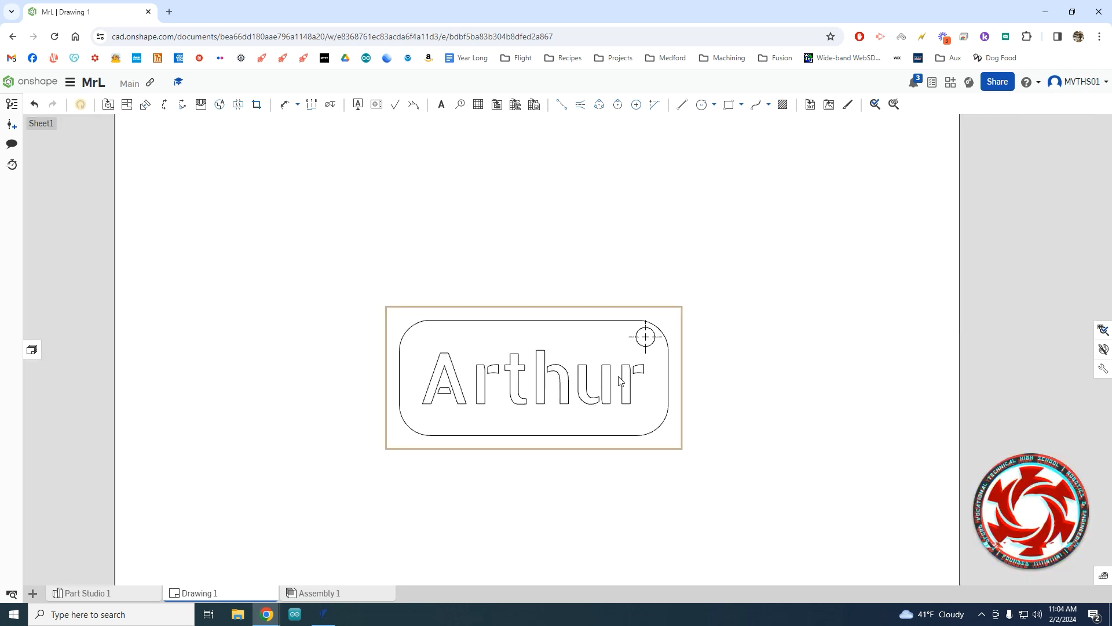
Hide the auto centermark on the corner hole in the front view.
right_click(593, 351)
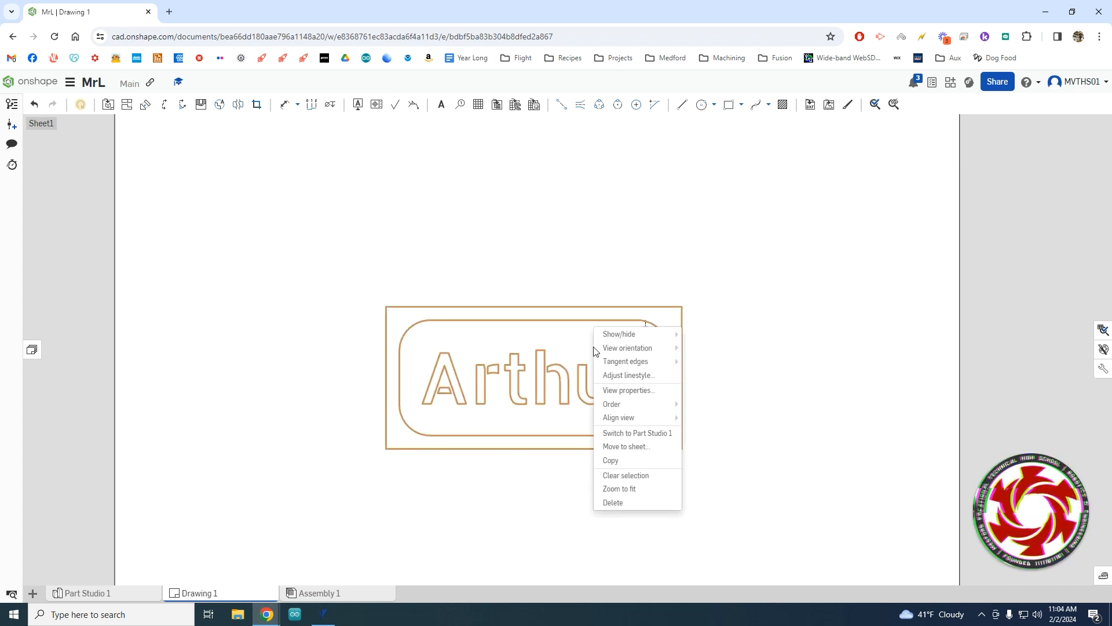
mouse_move(628, 348)
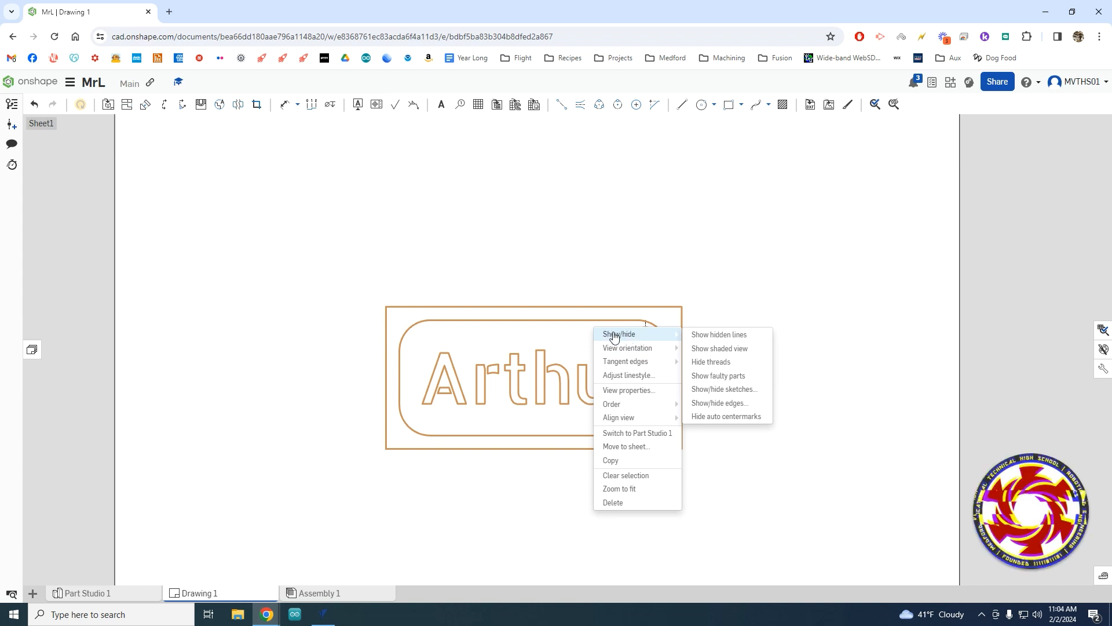
left_click(728, 416)
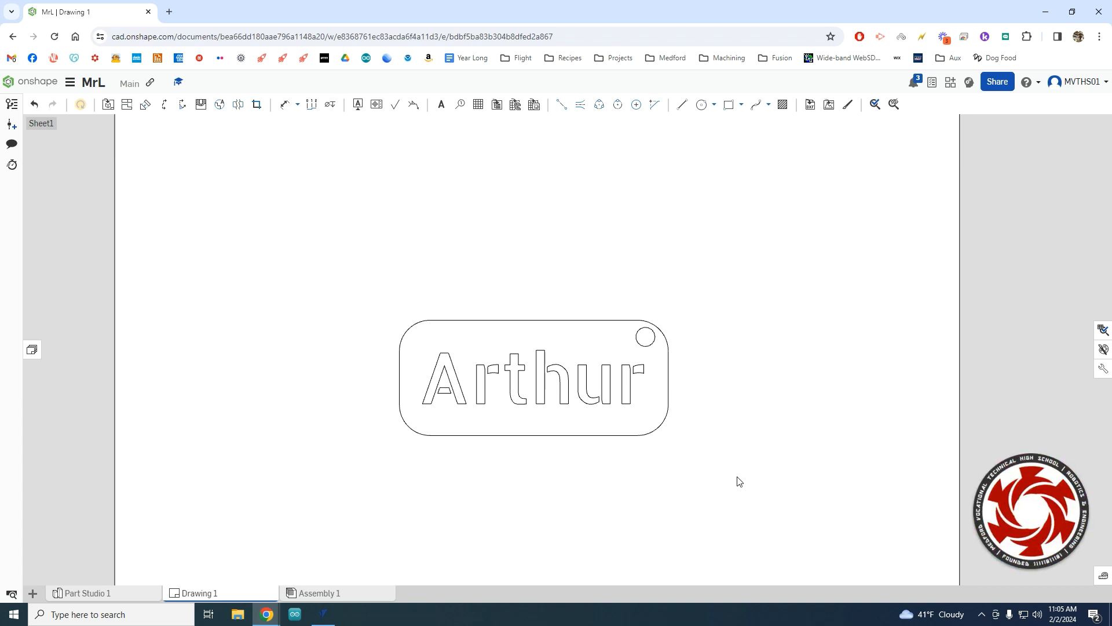
Set up the Drawing 1 export as PDF named MrL, stored in Google Drive.
right_click(220, 593)
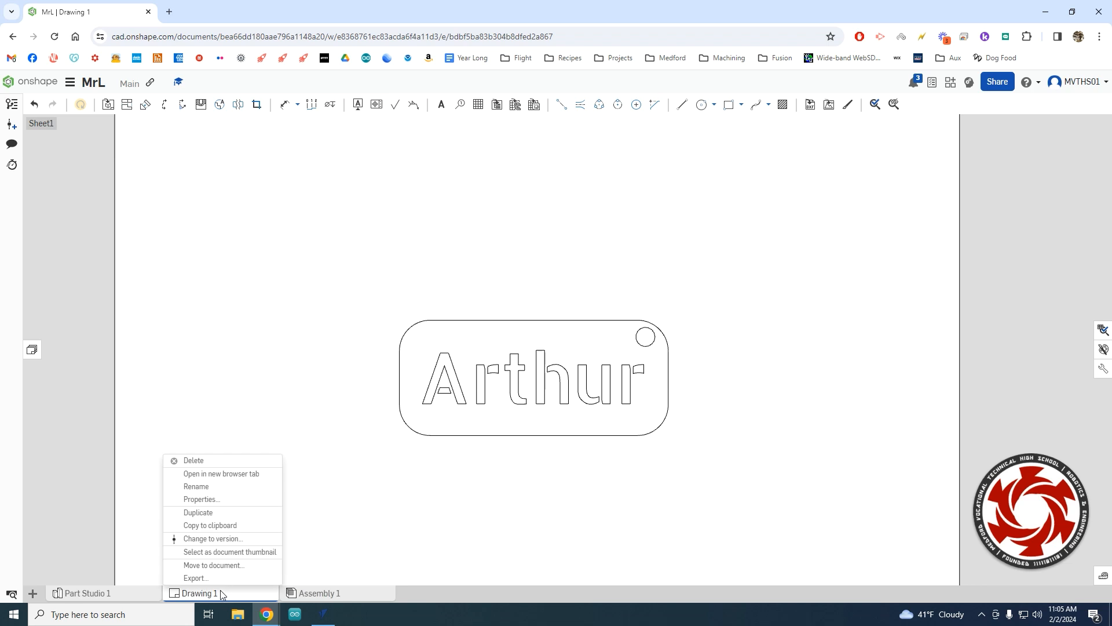
left_click(210, 578)
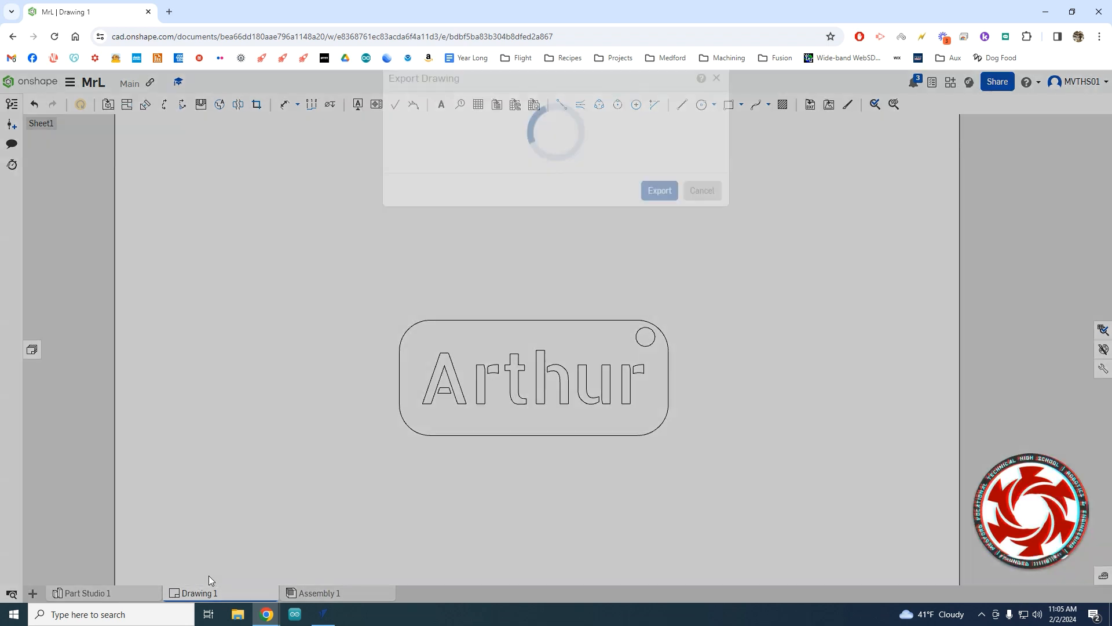
left_click(439, 142)
left_click_drag(438, 143, 390, 145)
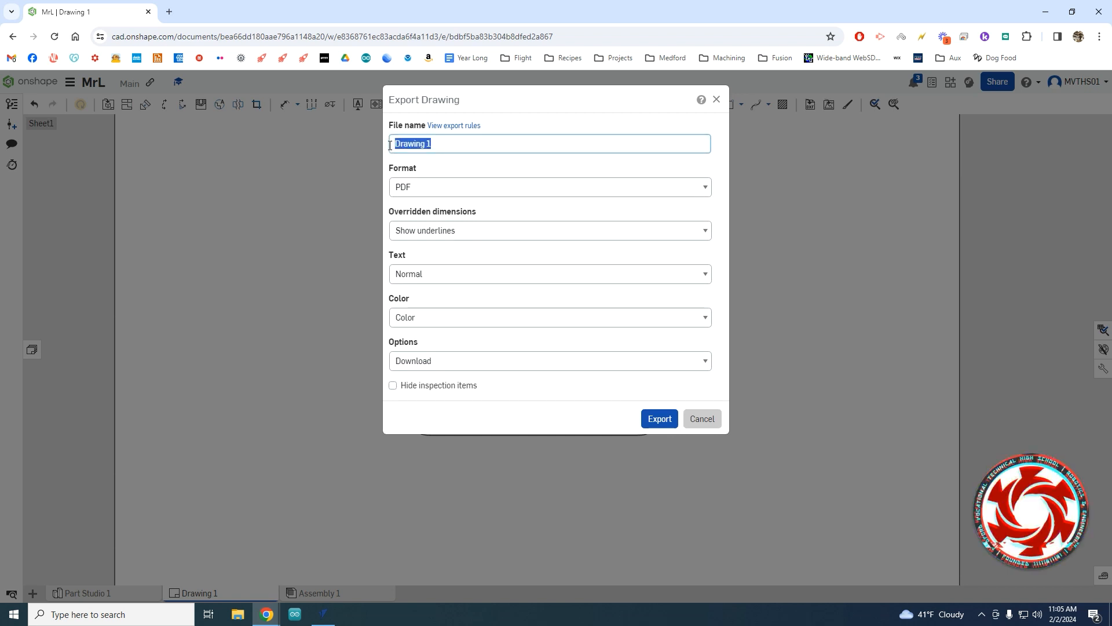
type("M")
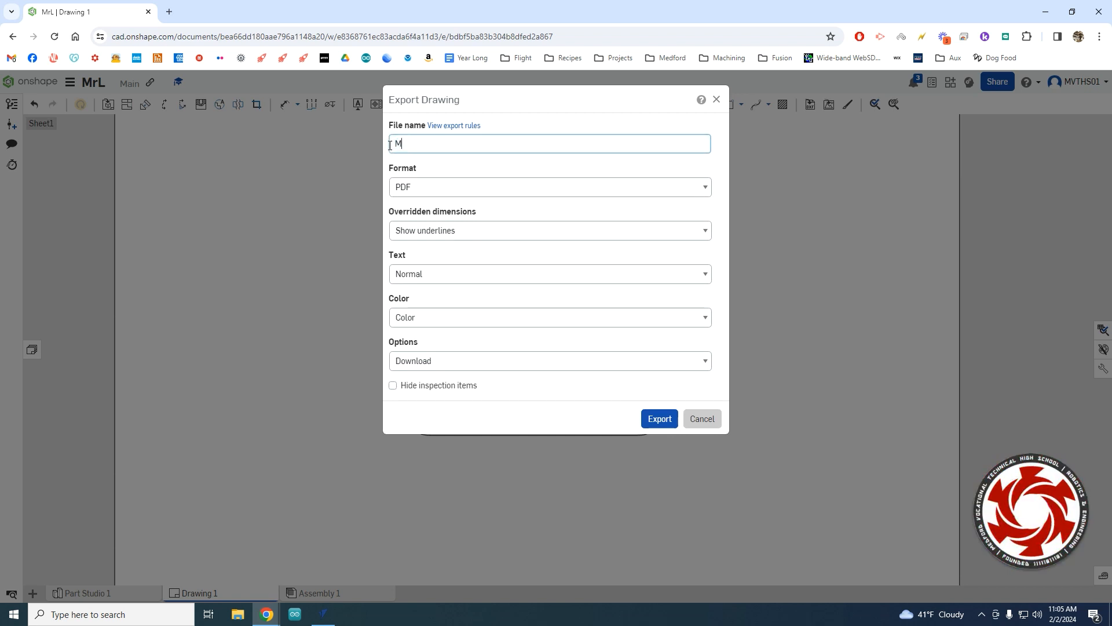
type("rL")
left_click(444, 194)
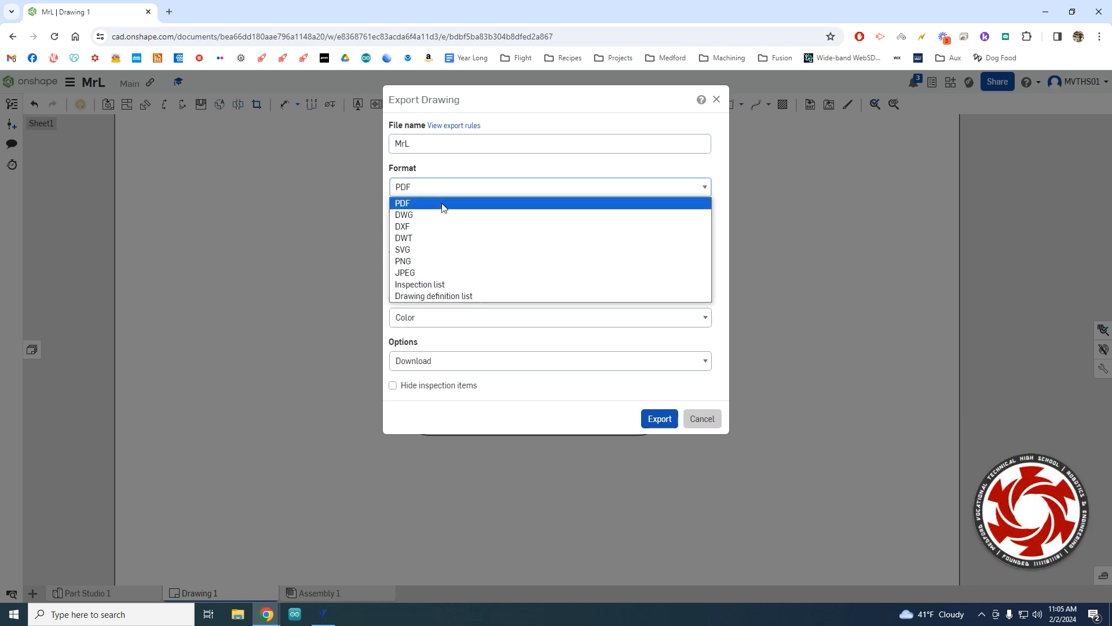
left_click(444, 204)
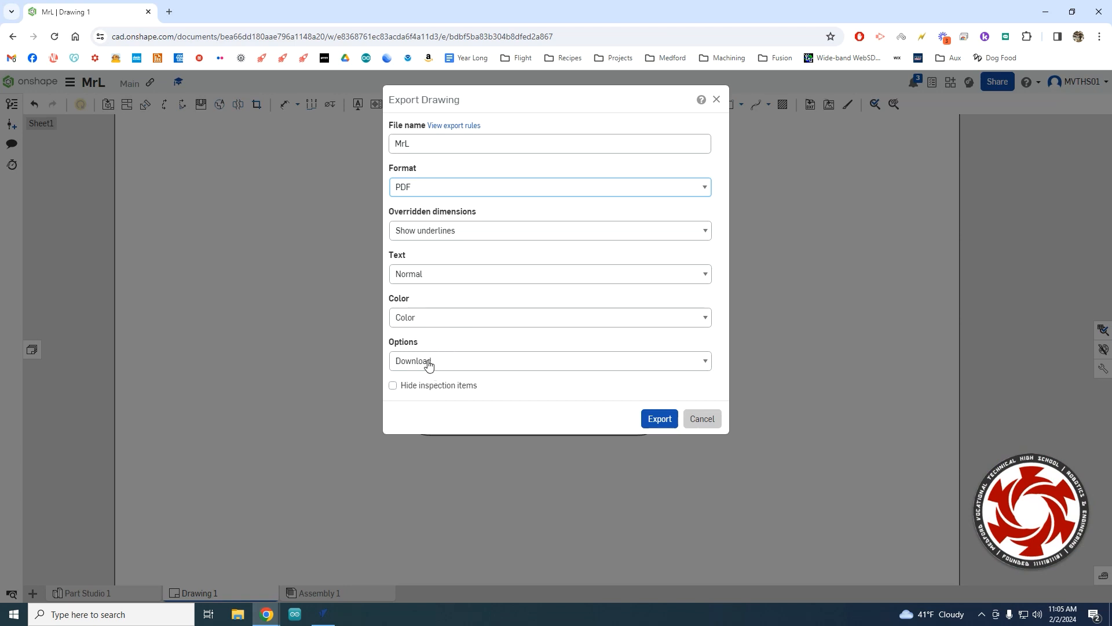
left_click(454, 361)
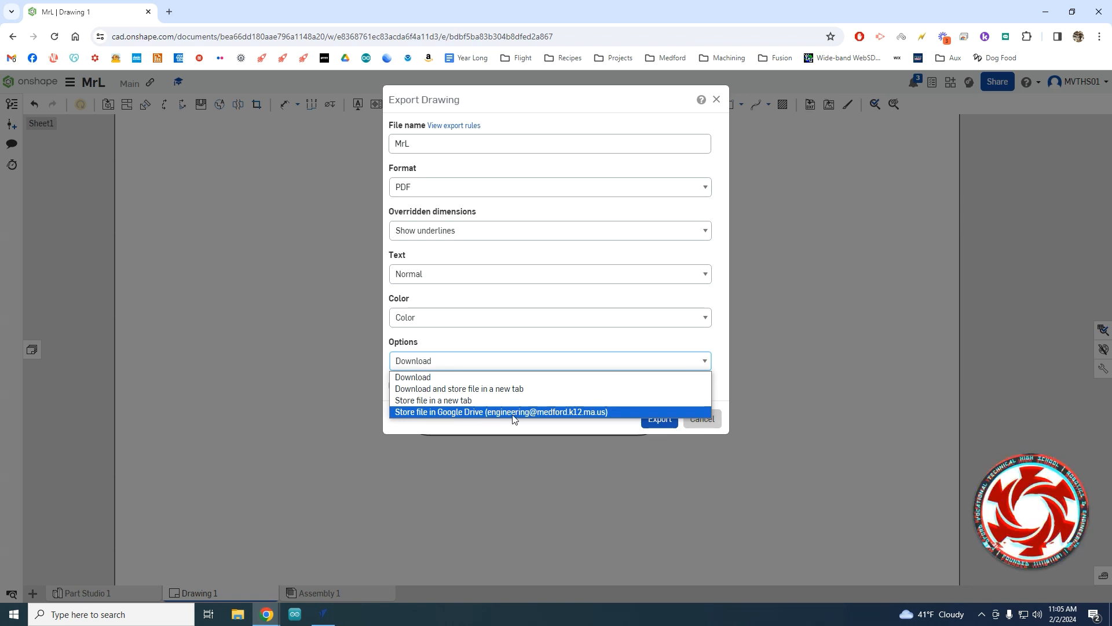
left_click(561, 412)
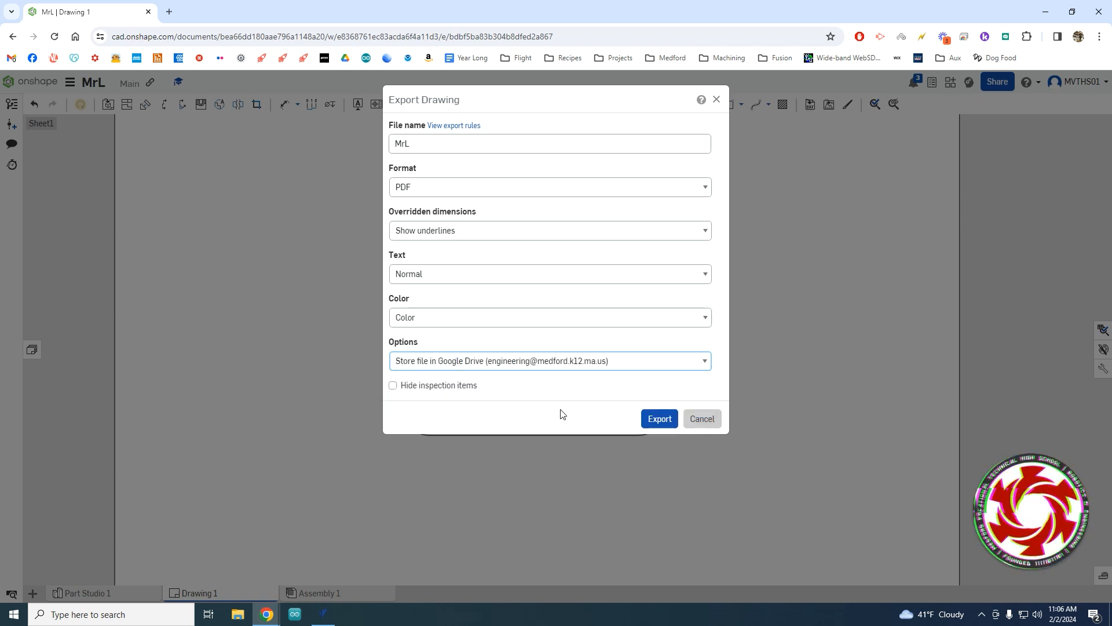
Send the MrL PDF to Google Drive, choosing the Exploratory folder as destination.
left_click(660, 420)
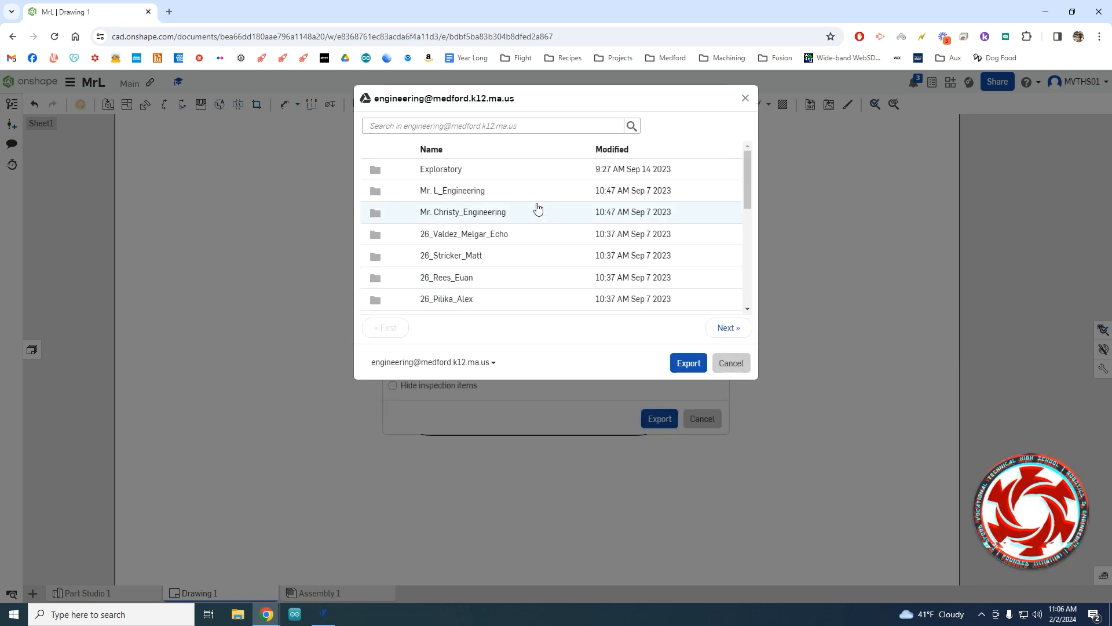
scroll(529, 213, "down", 3)
scroll(521, 248, "up", 3)
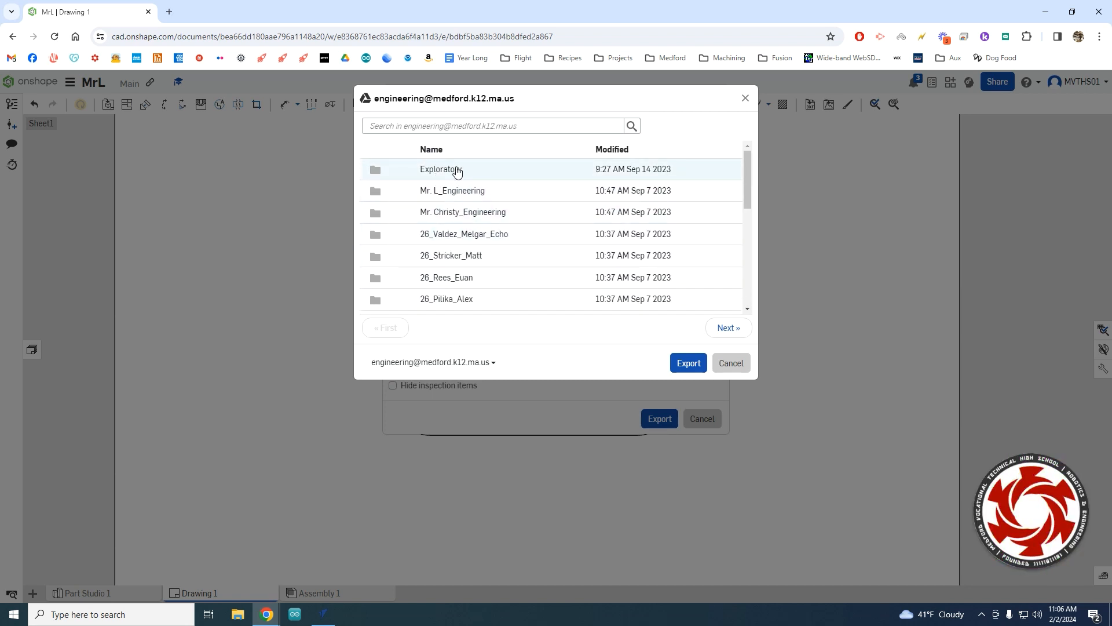
left_click(457, 170)
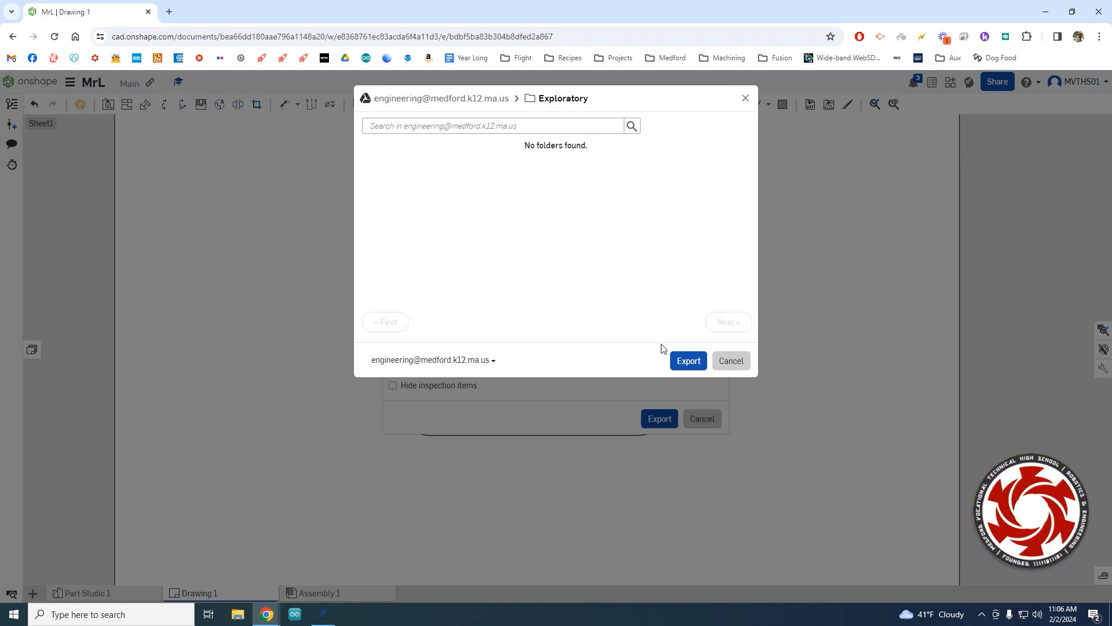
left_click(689, 362)
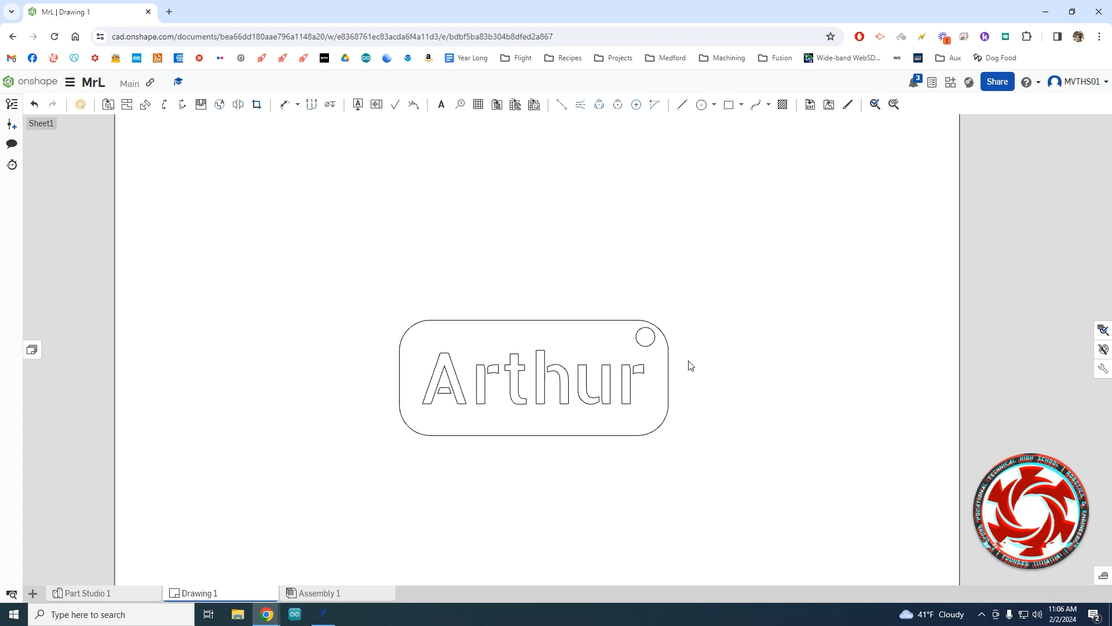